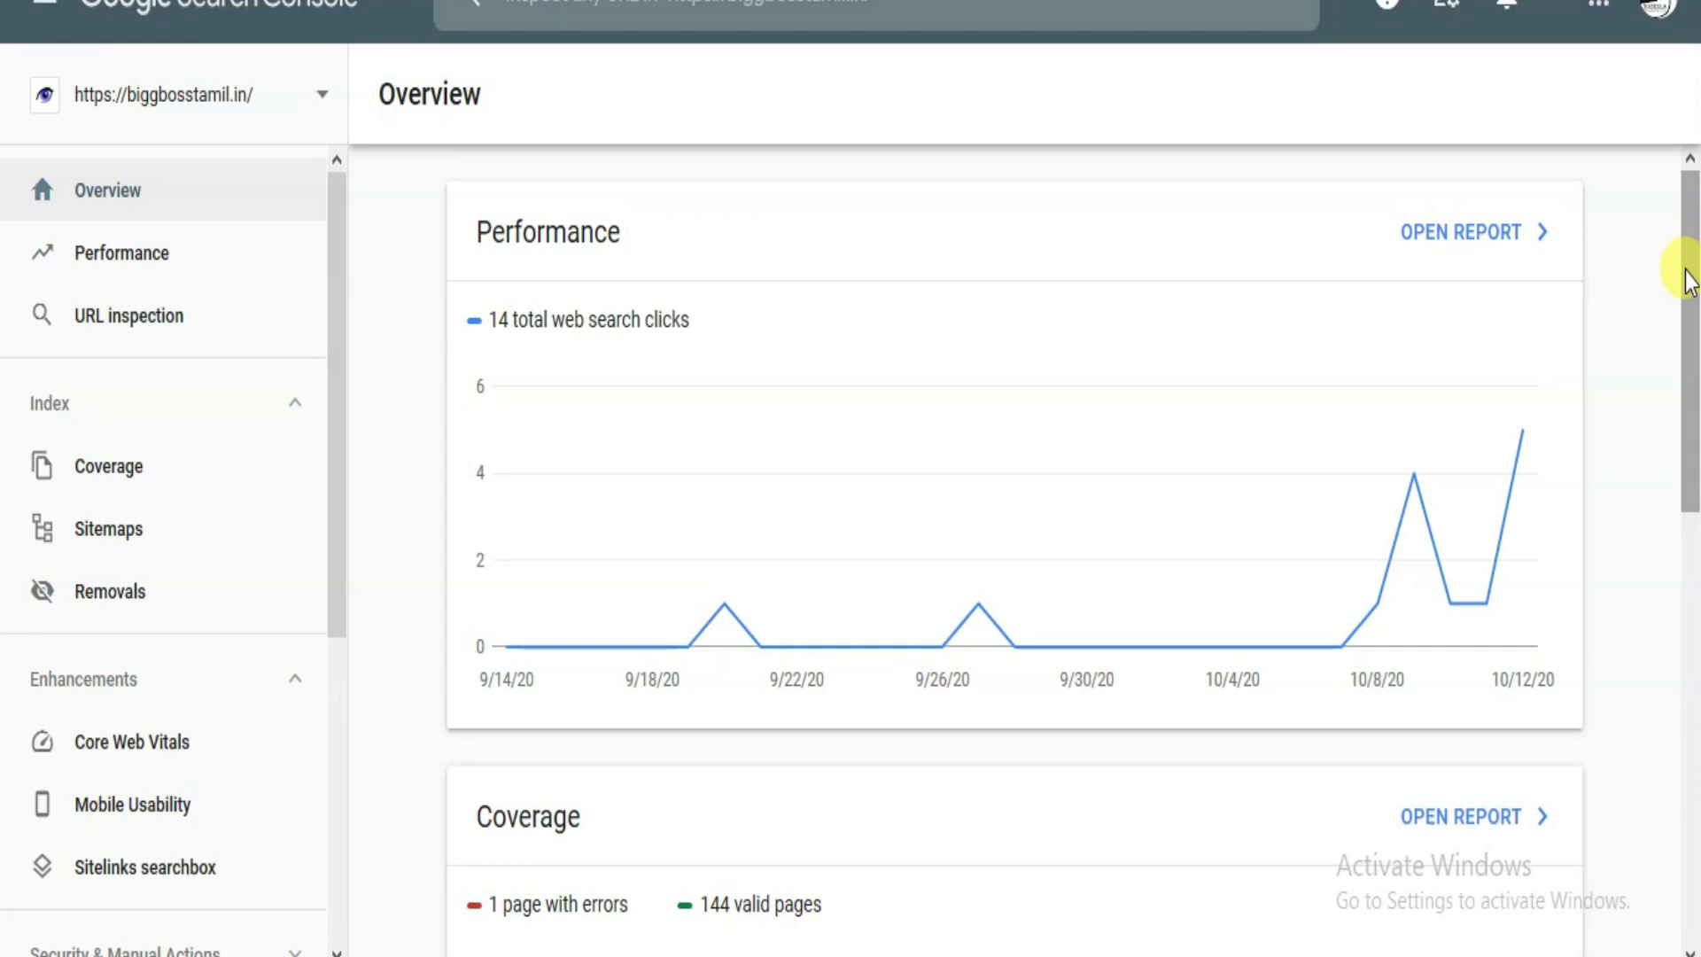
left_click_drag(1688, 213, 1690, 438)
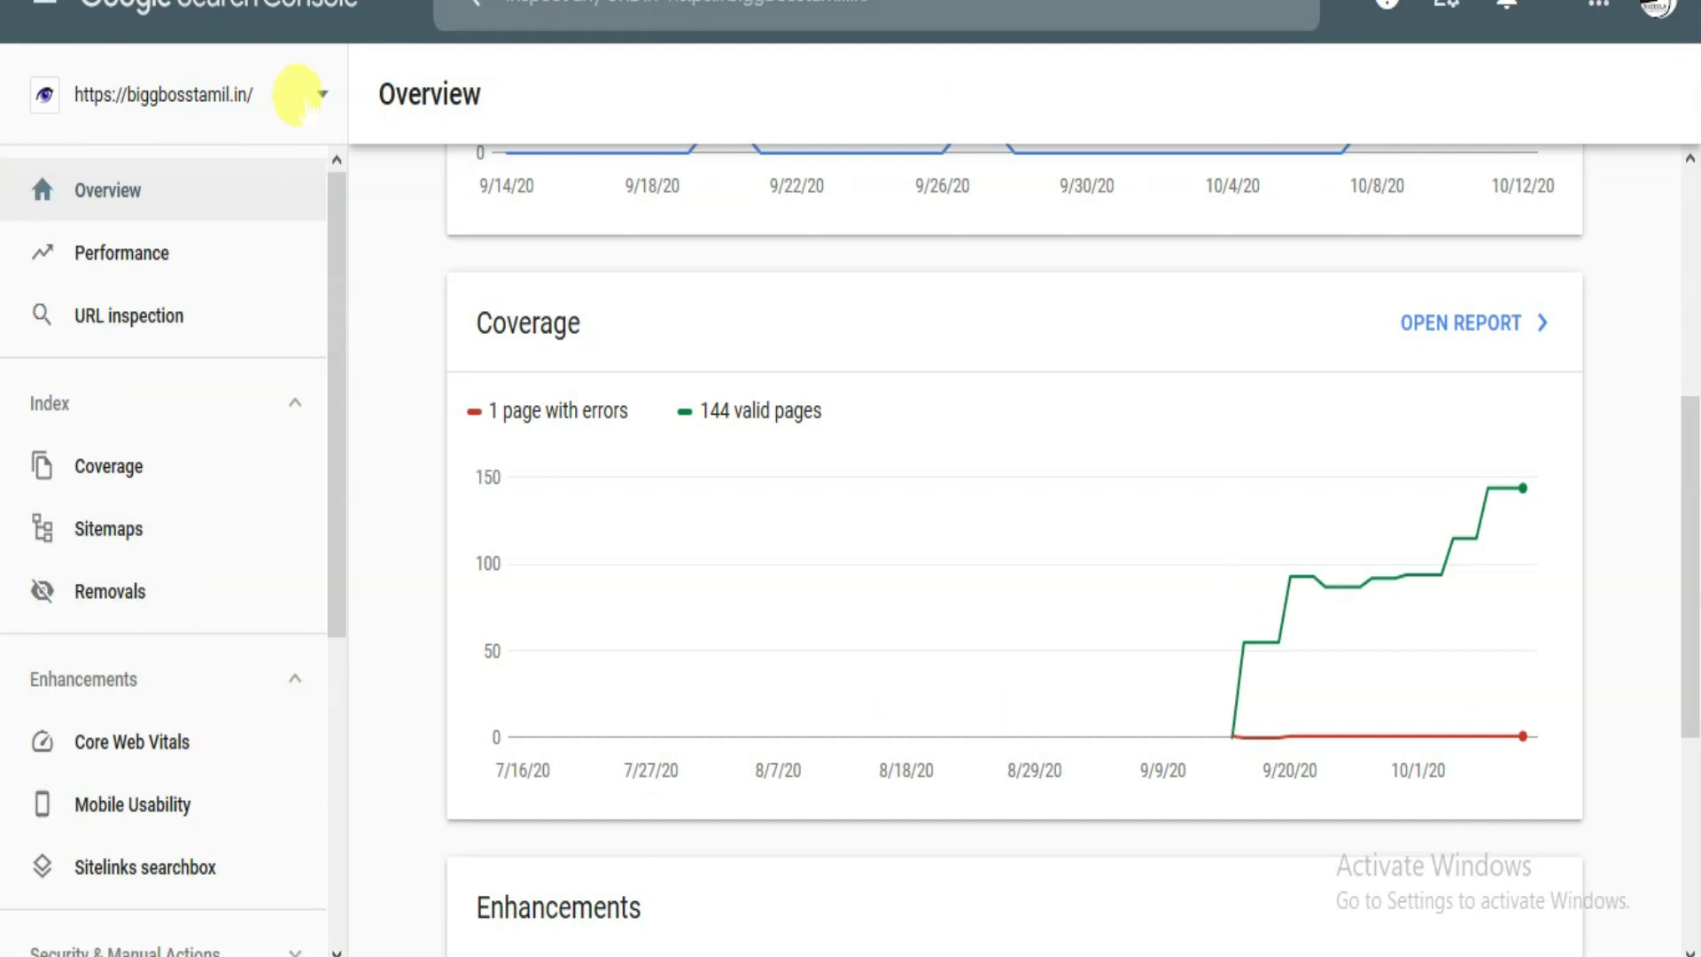
left_click(322, 95)
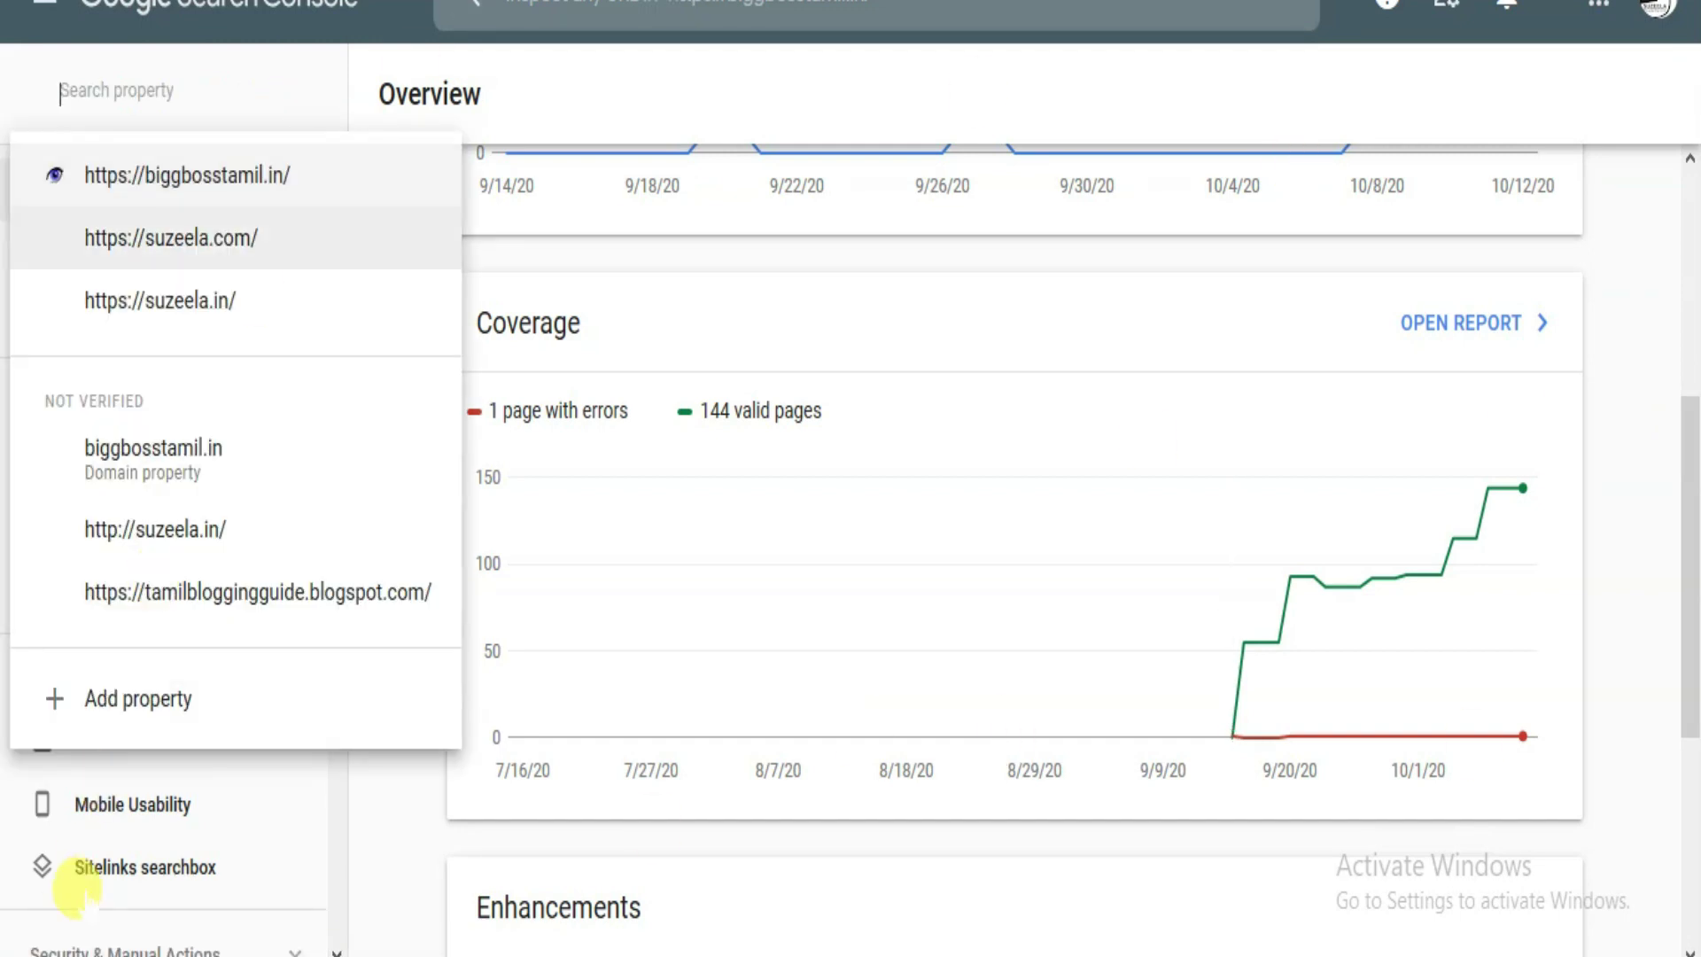
left_click(147, 705)
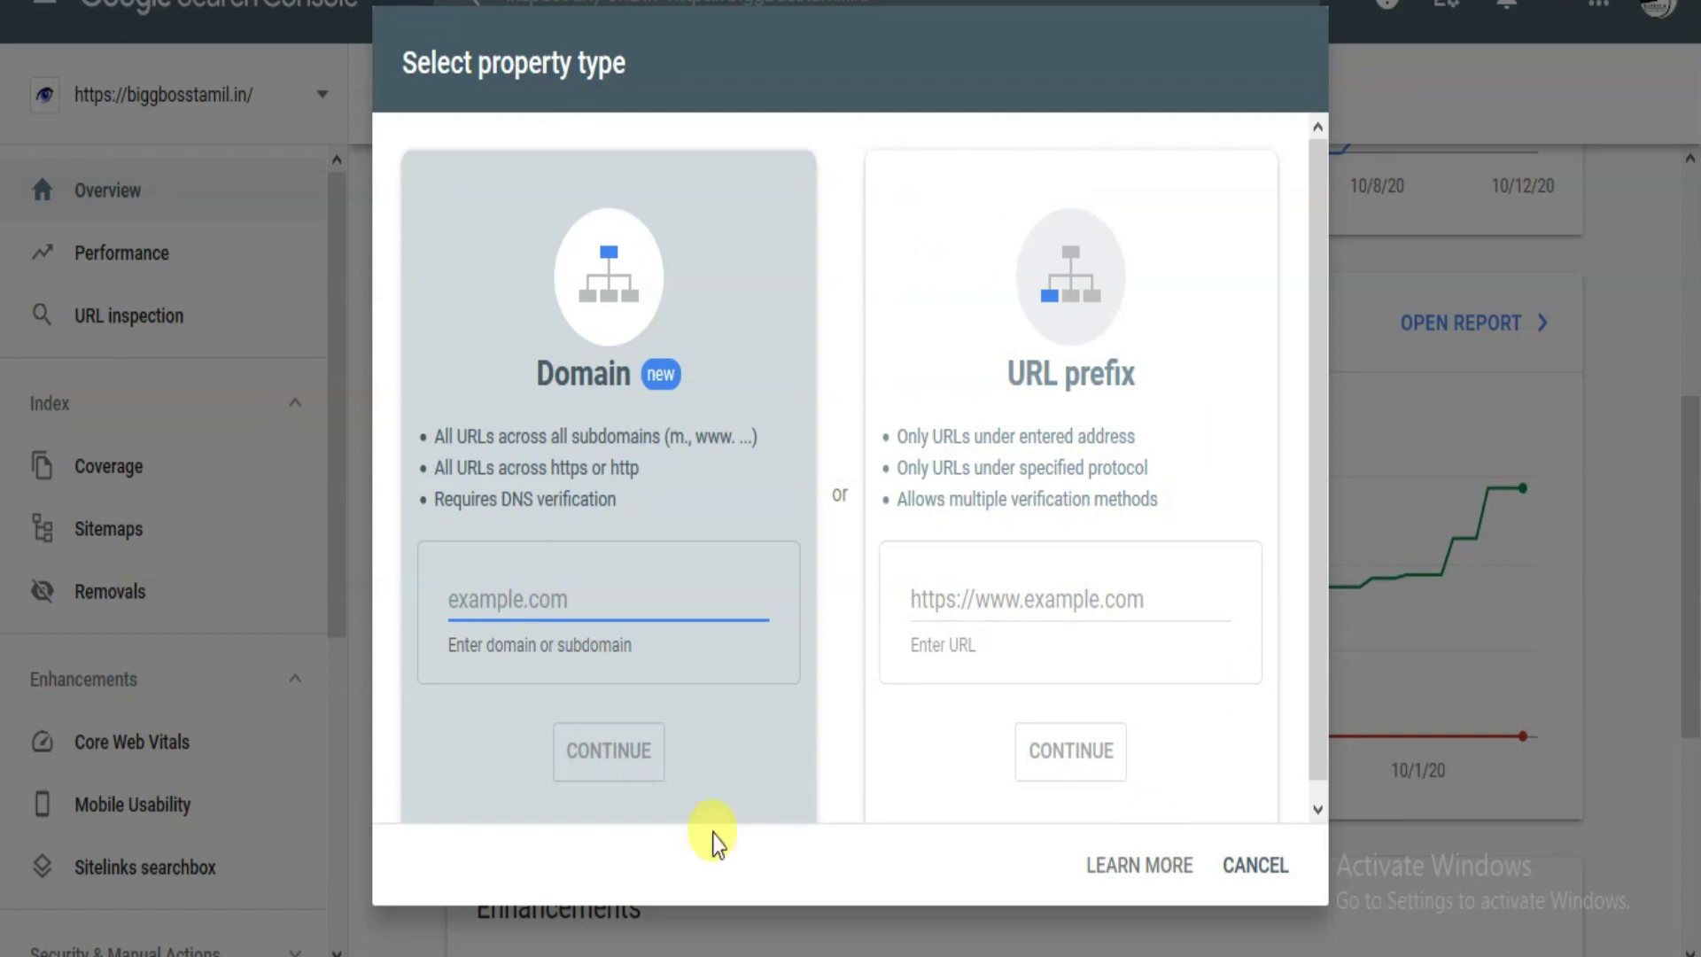
left_click(1525, 204)
Switch to the Bloggy Potter Google account and start Google Search Console from the Google search results.
left_click(1665, 11)
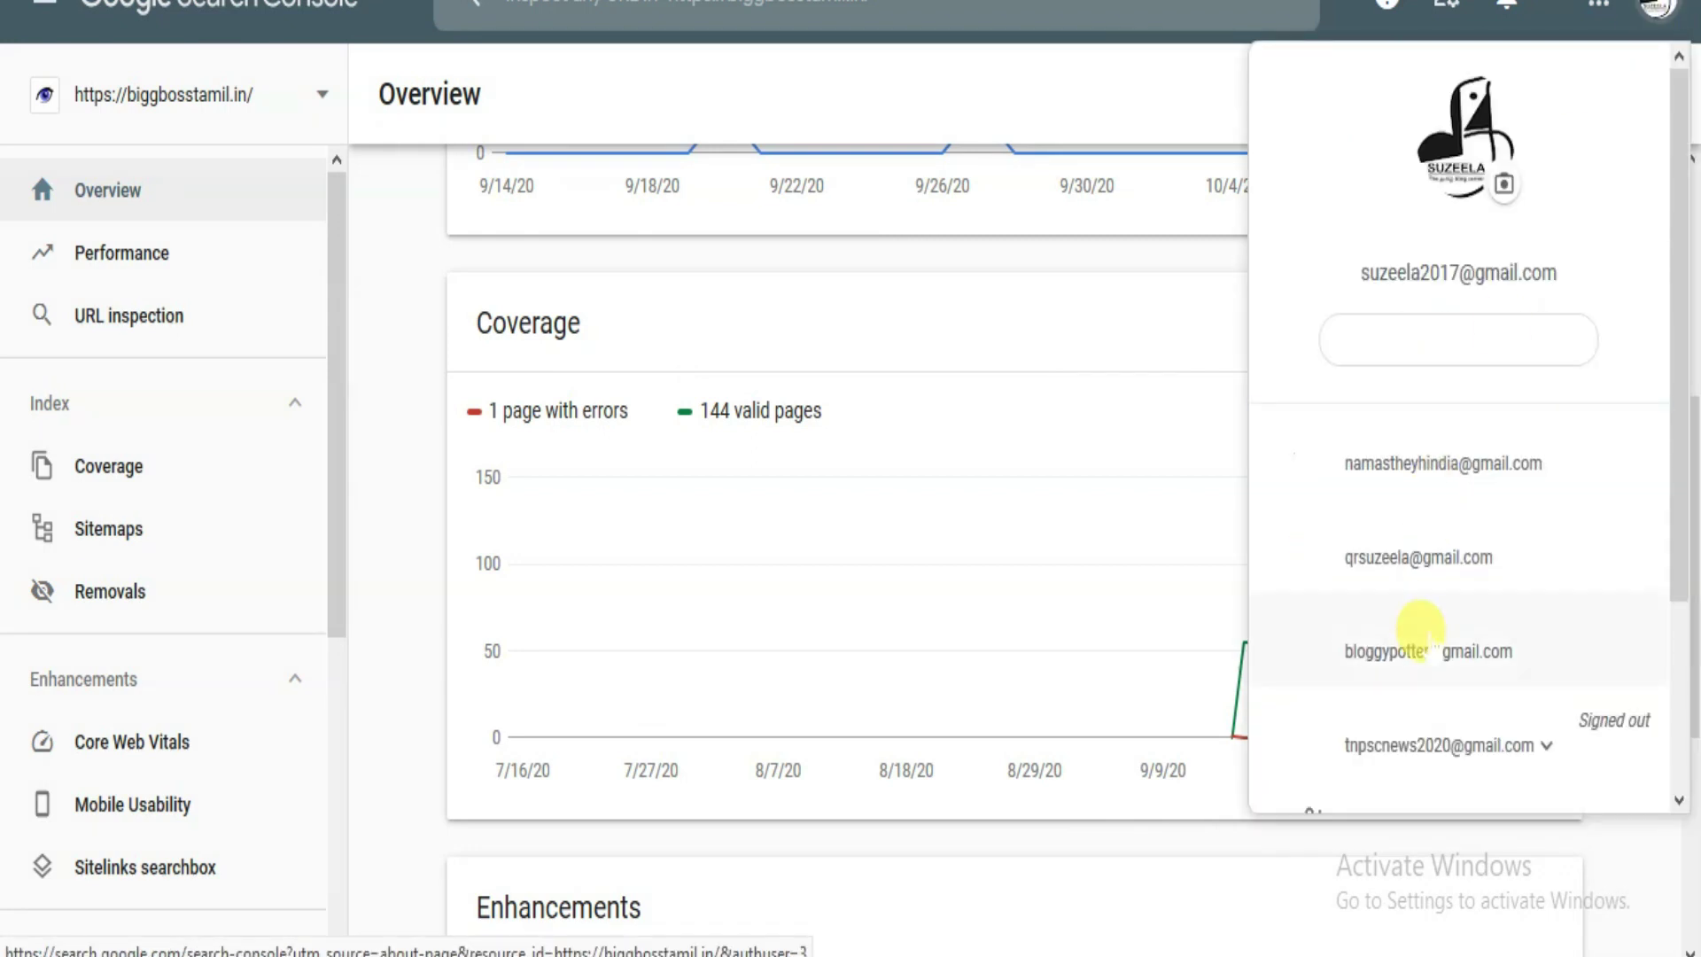
left_click(1428, 639)
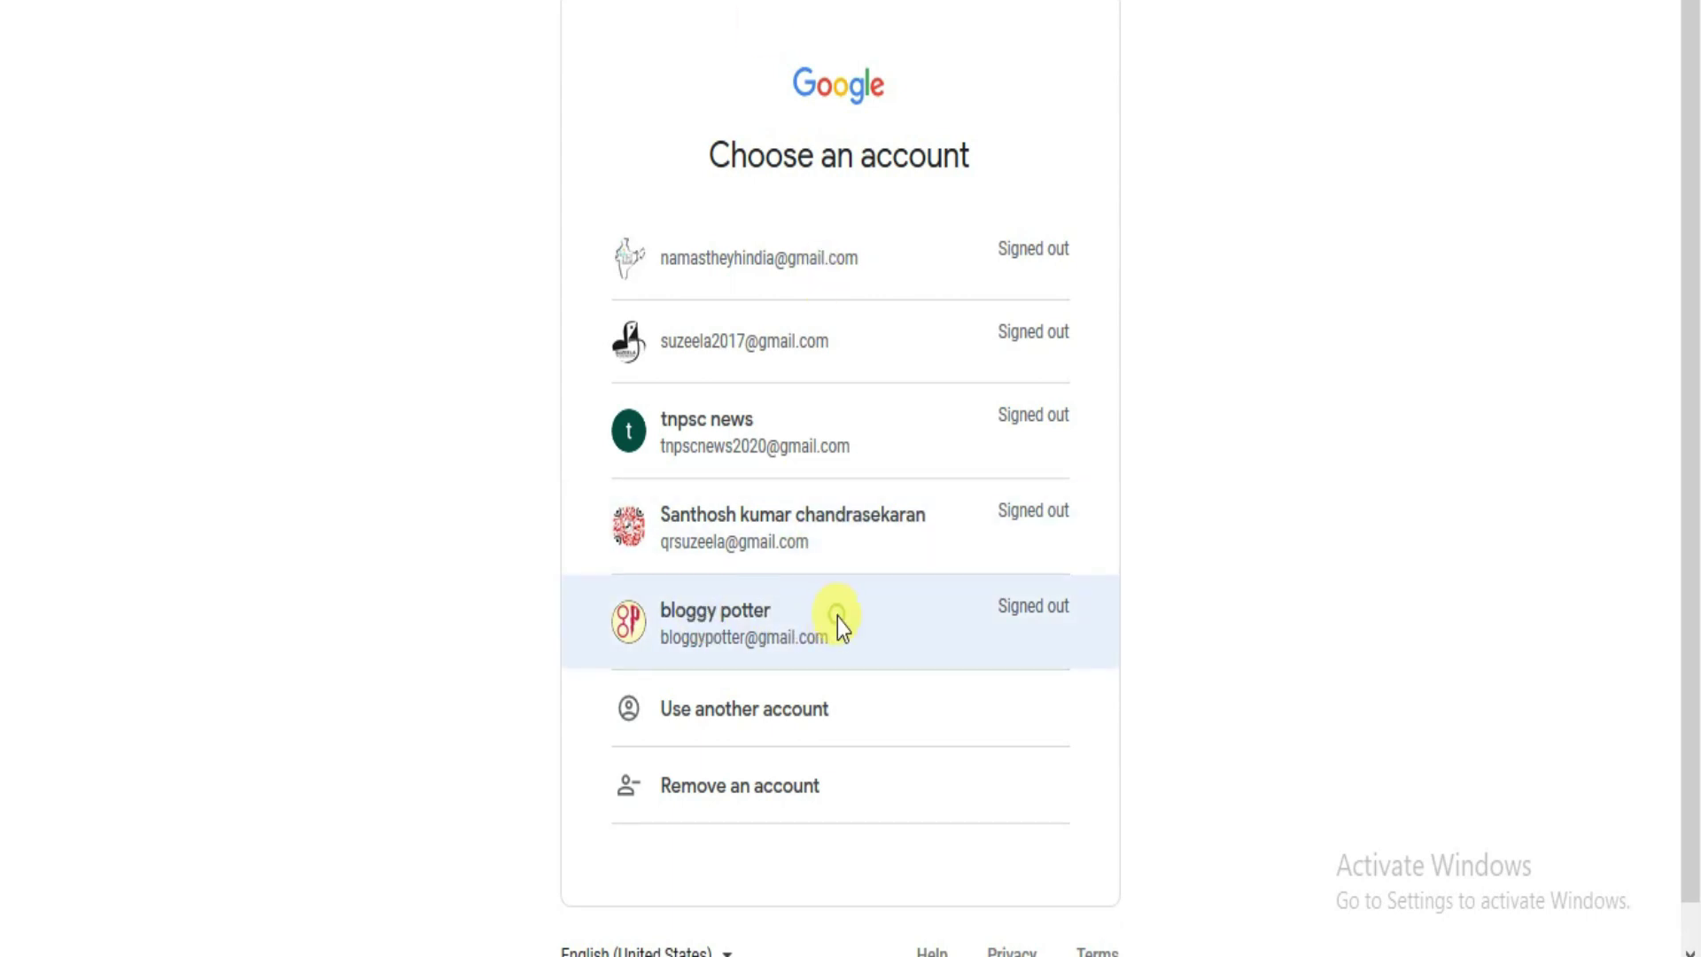
left_click(837, 618)
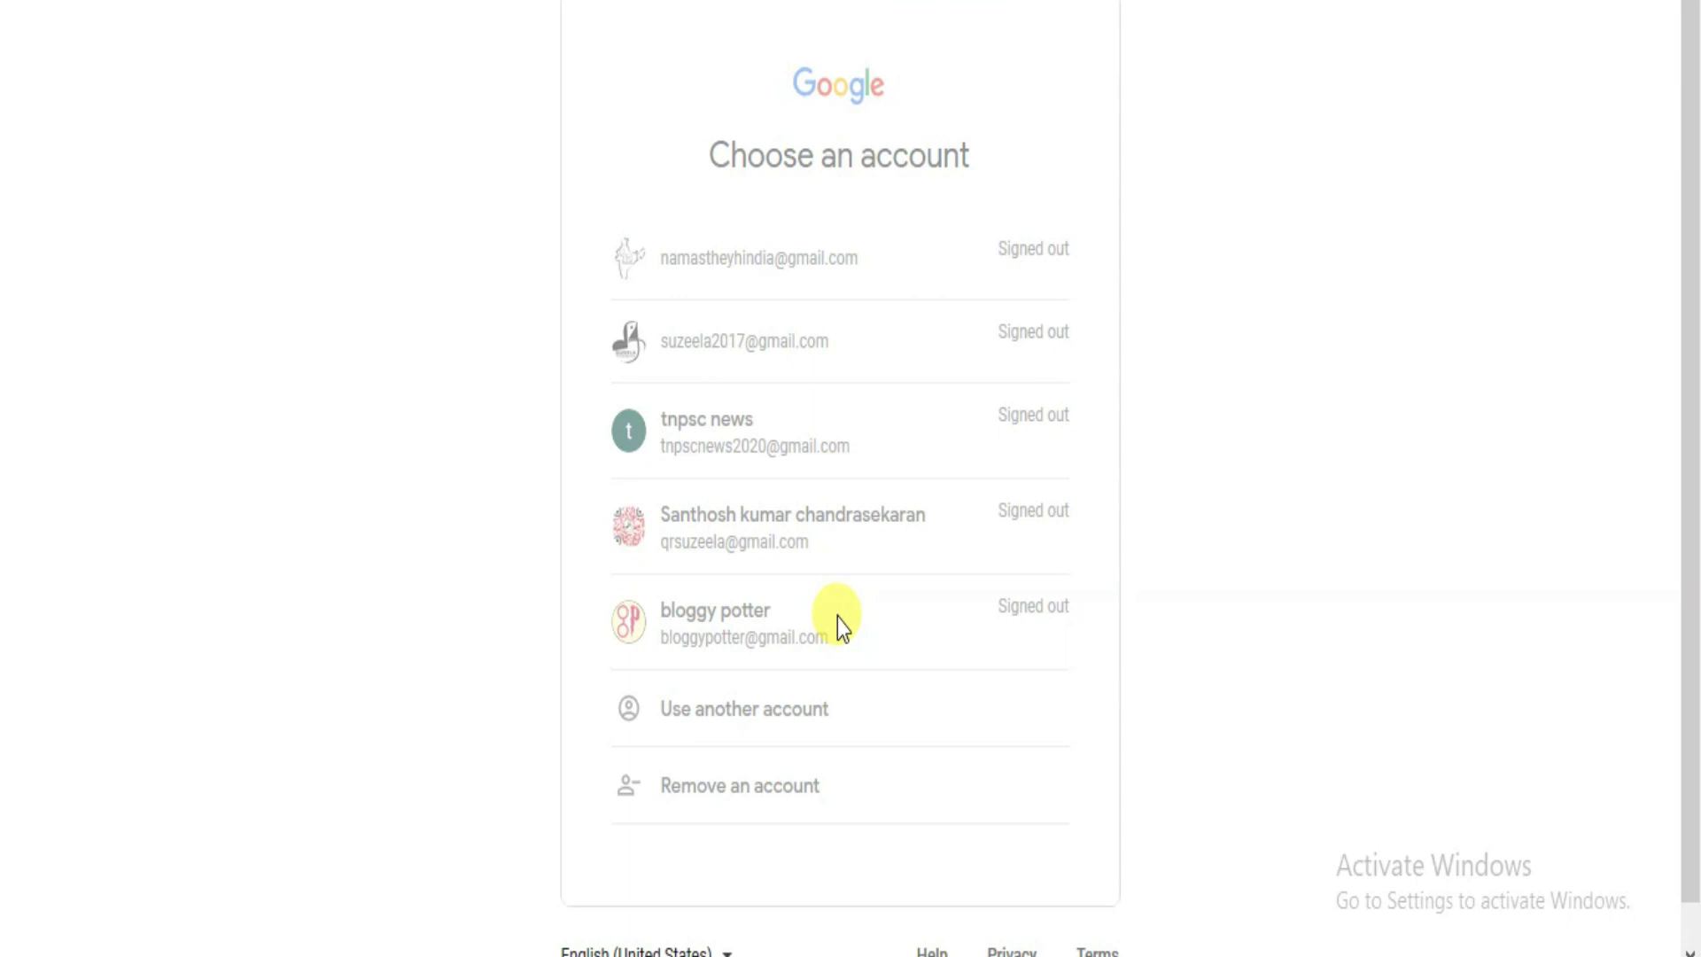
left_click(772, 412)
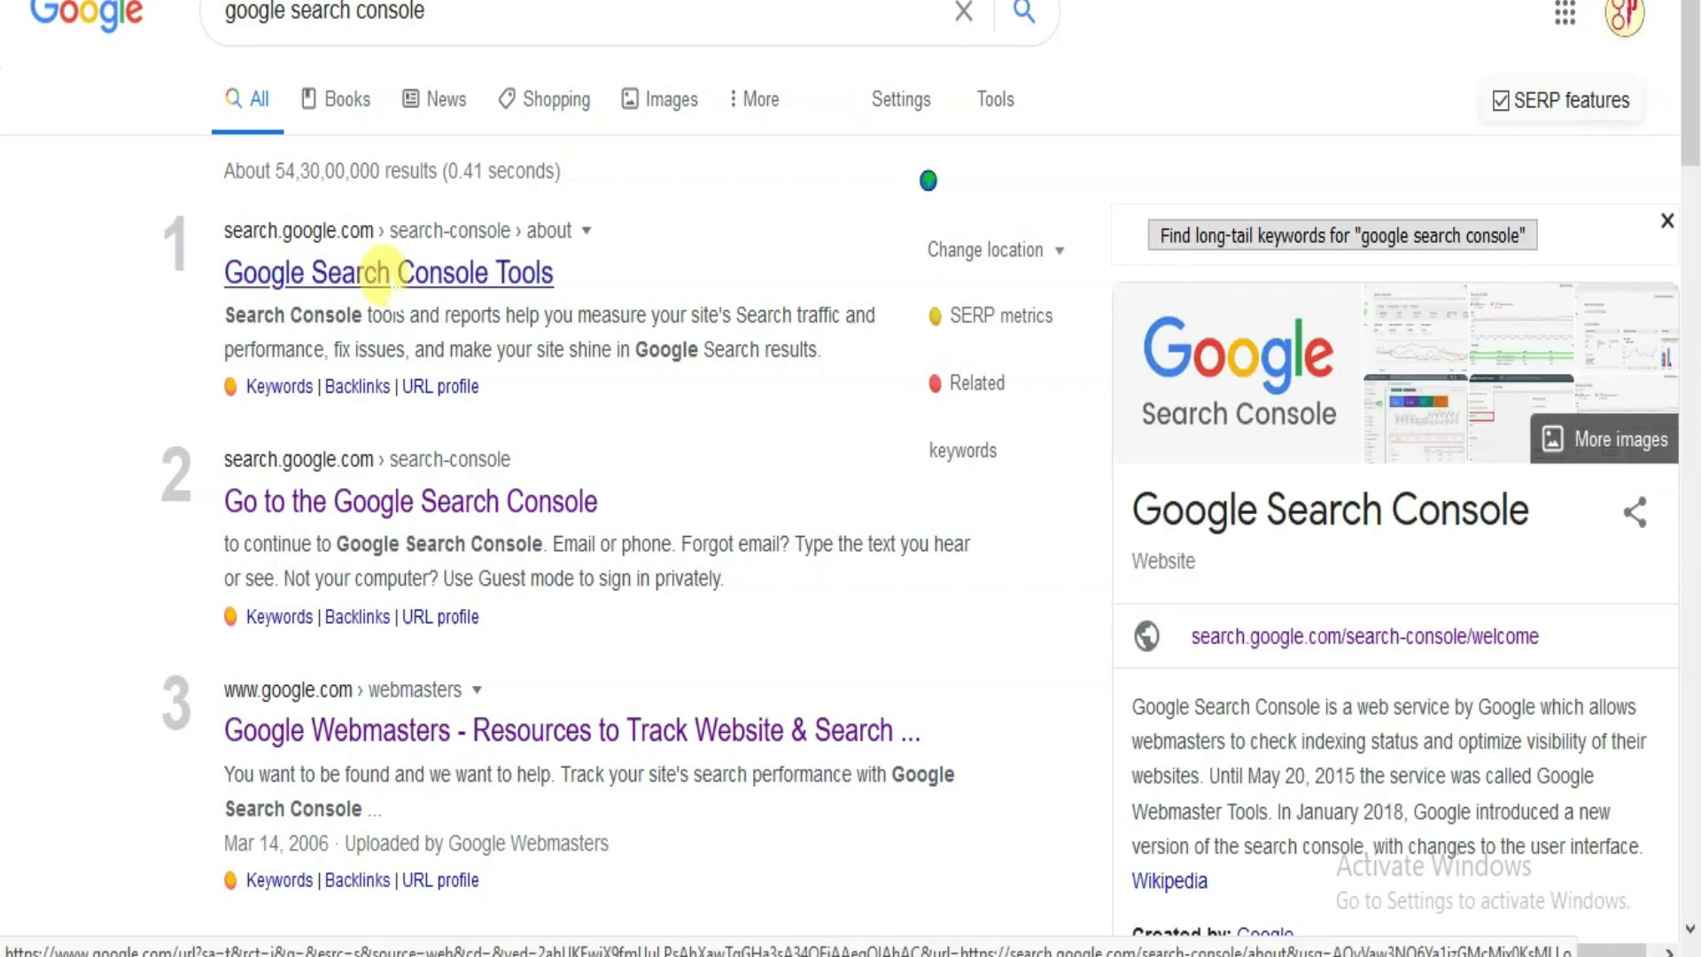
left_click(381, 273)
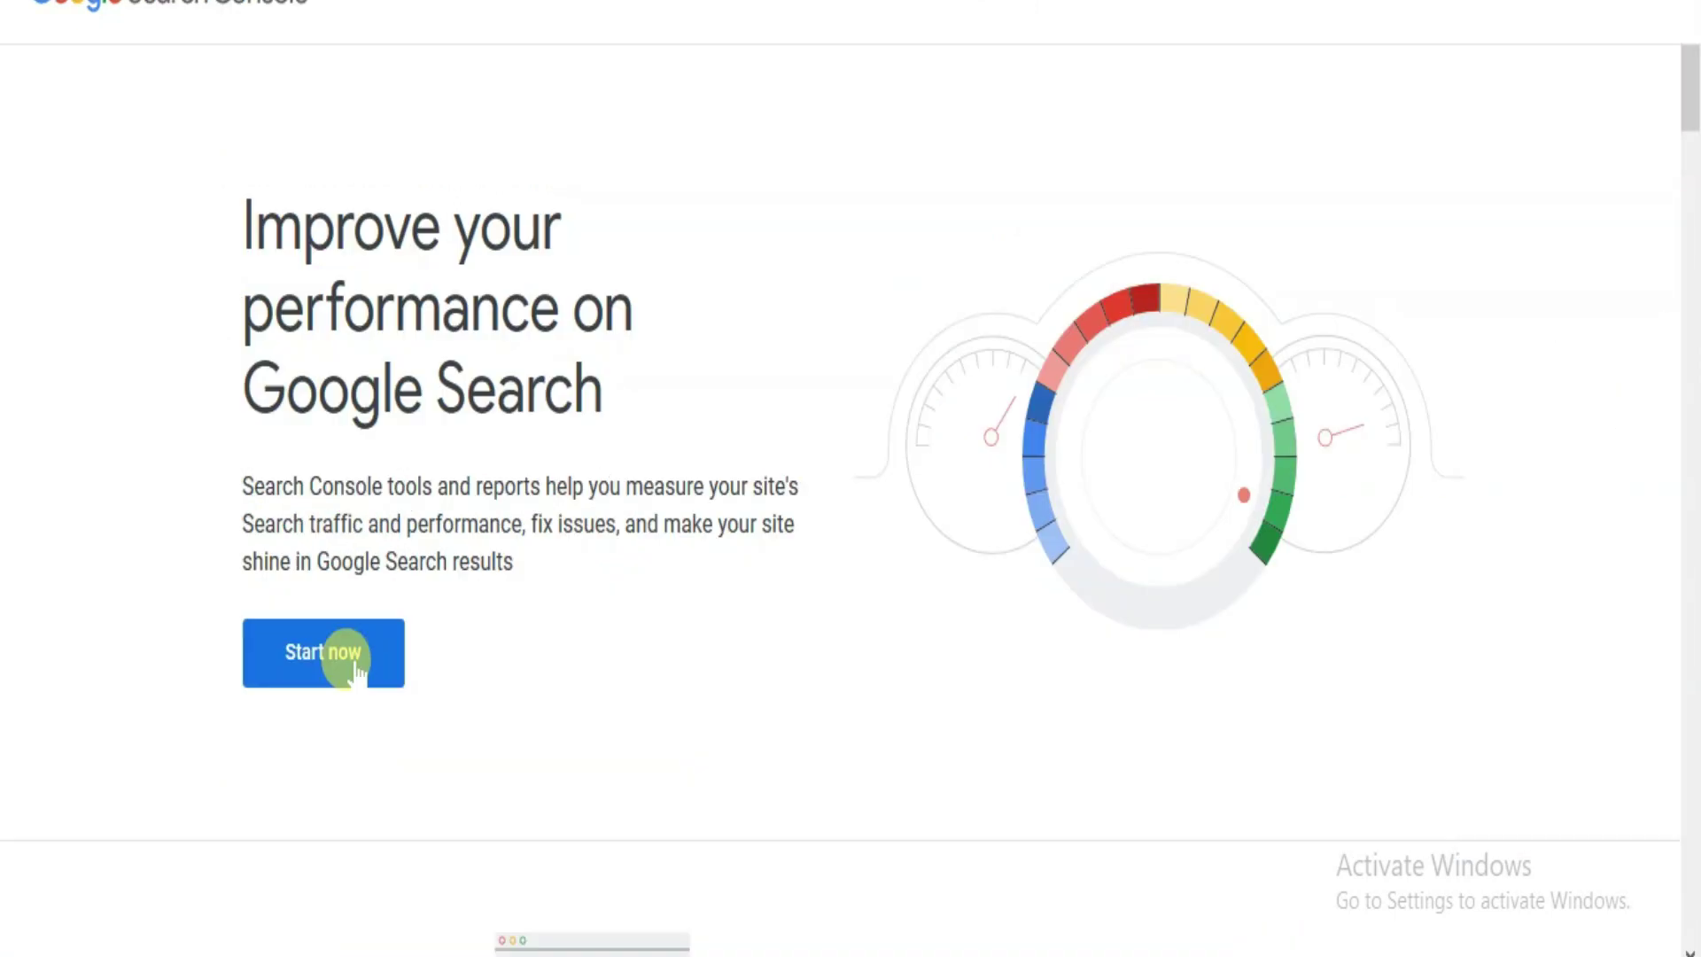
left_click(354, 673)
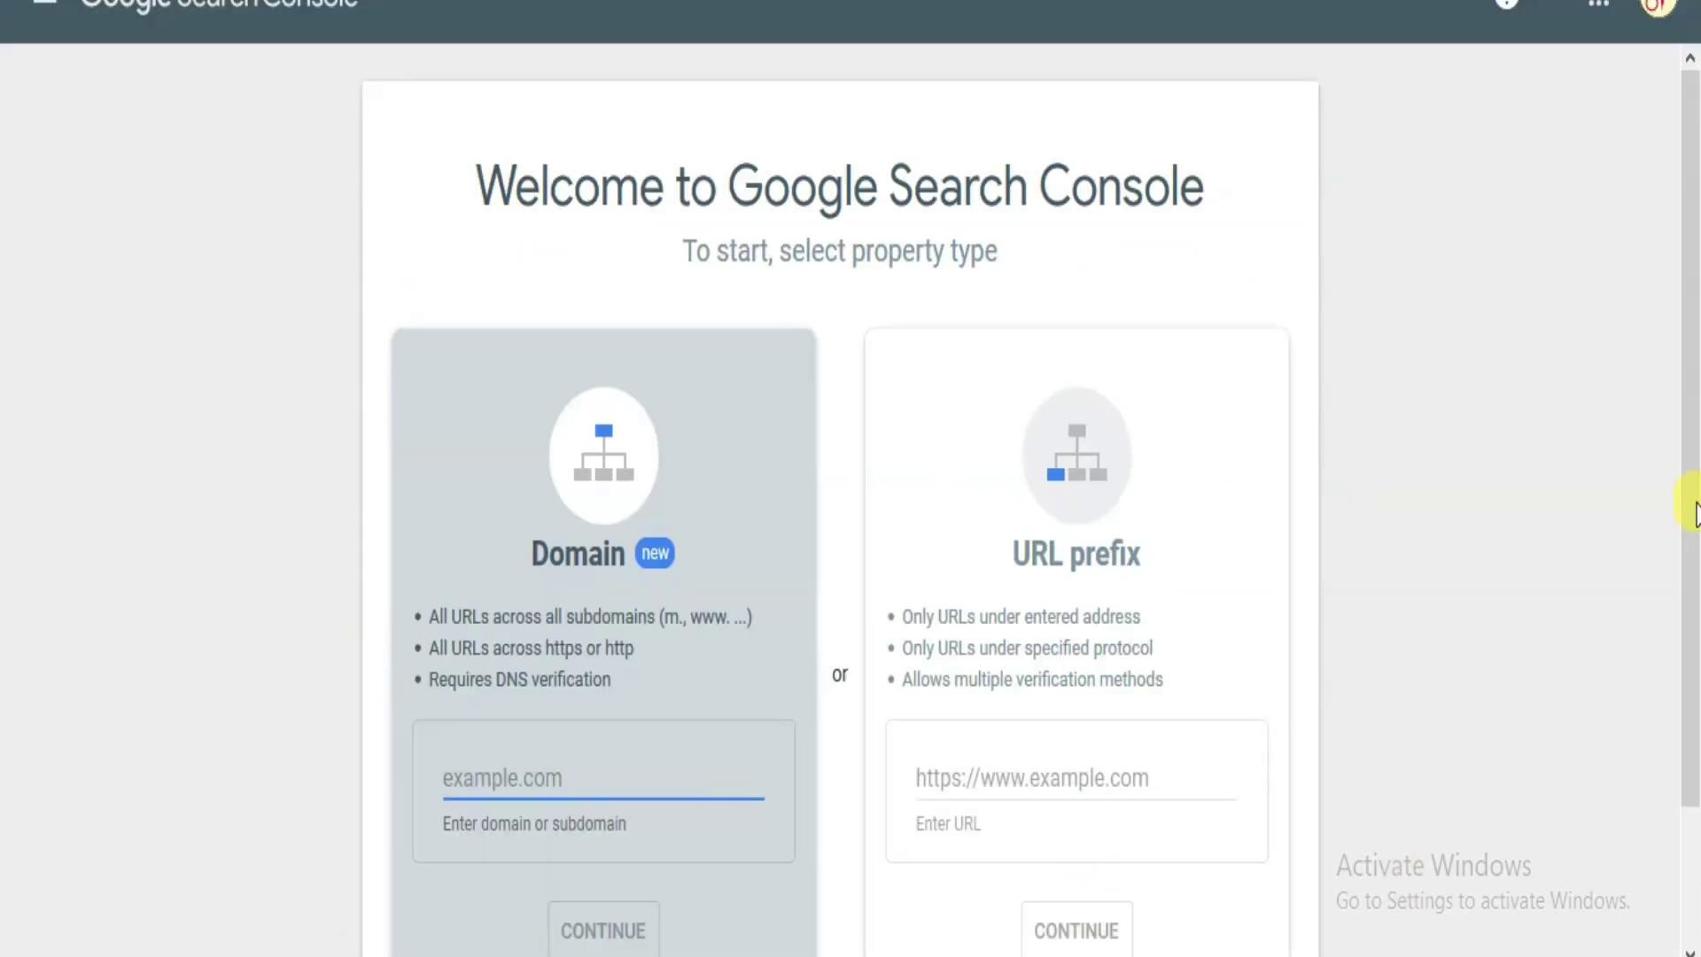
left_click_drag(1692, 399, 1682, 543)
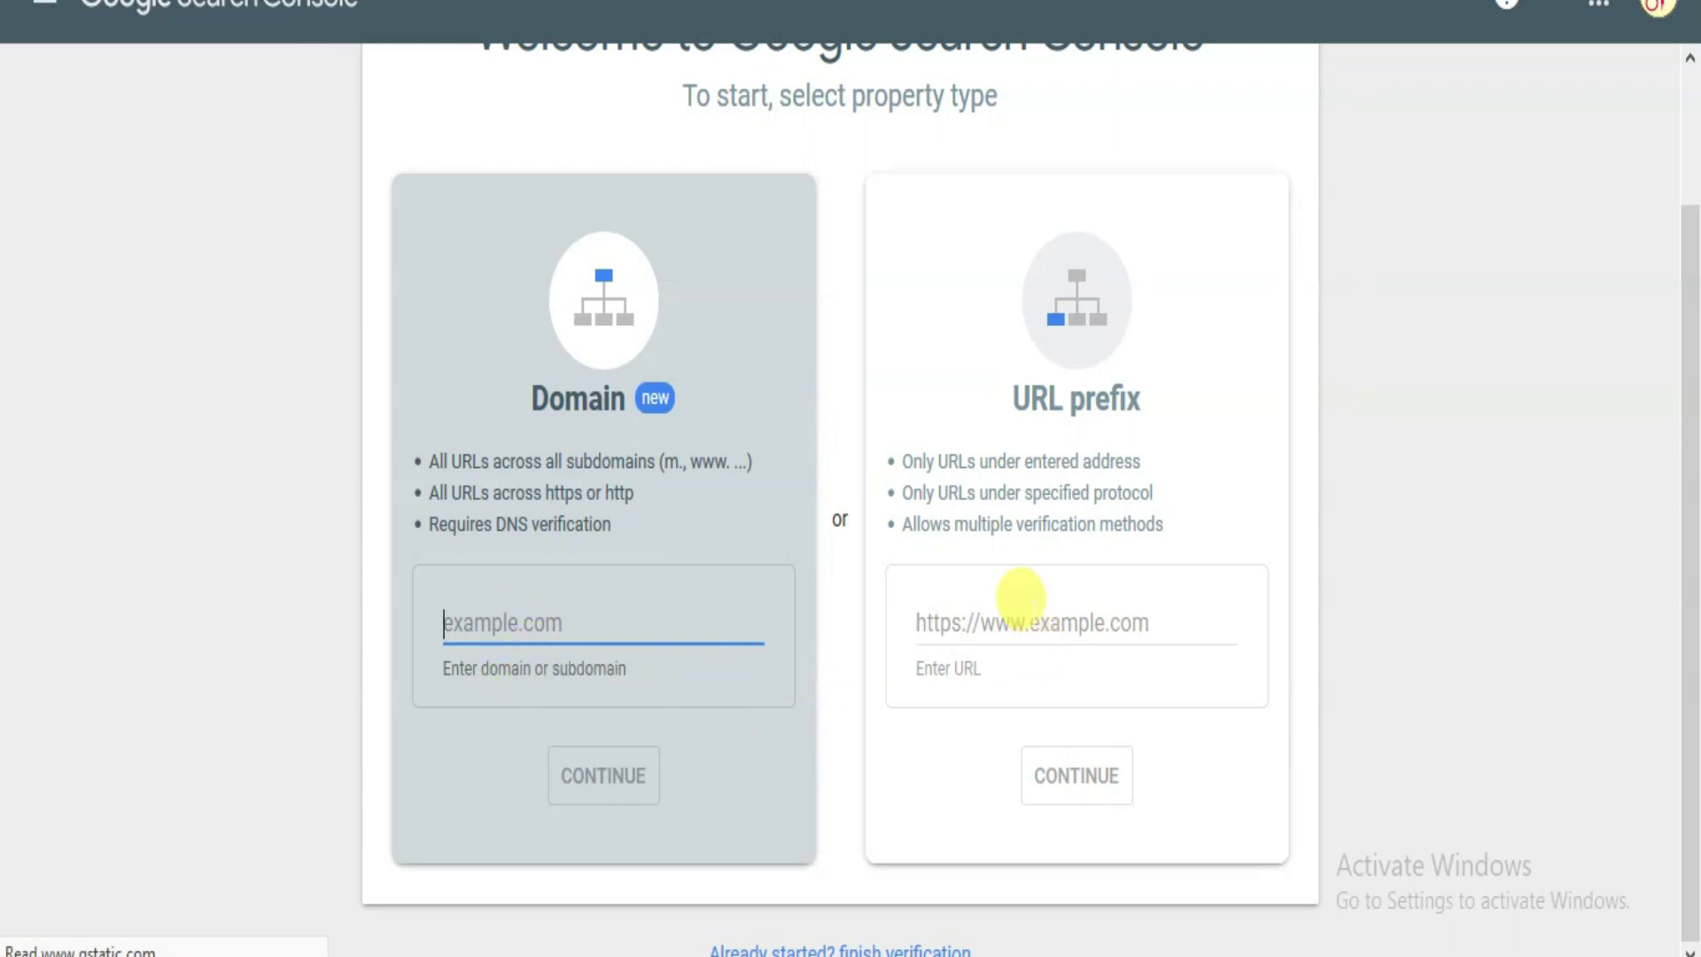
left_click(1023, 602)
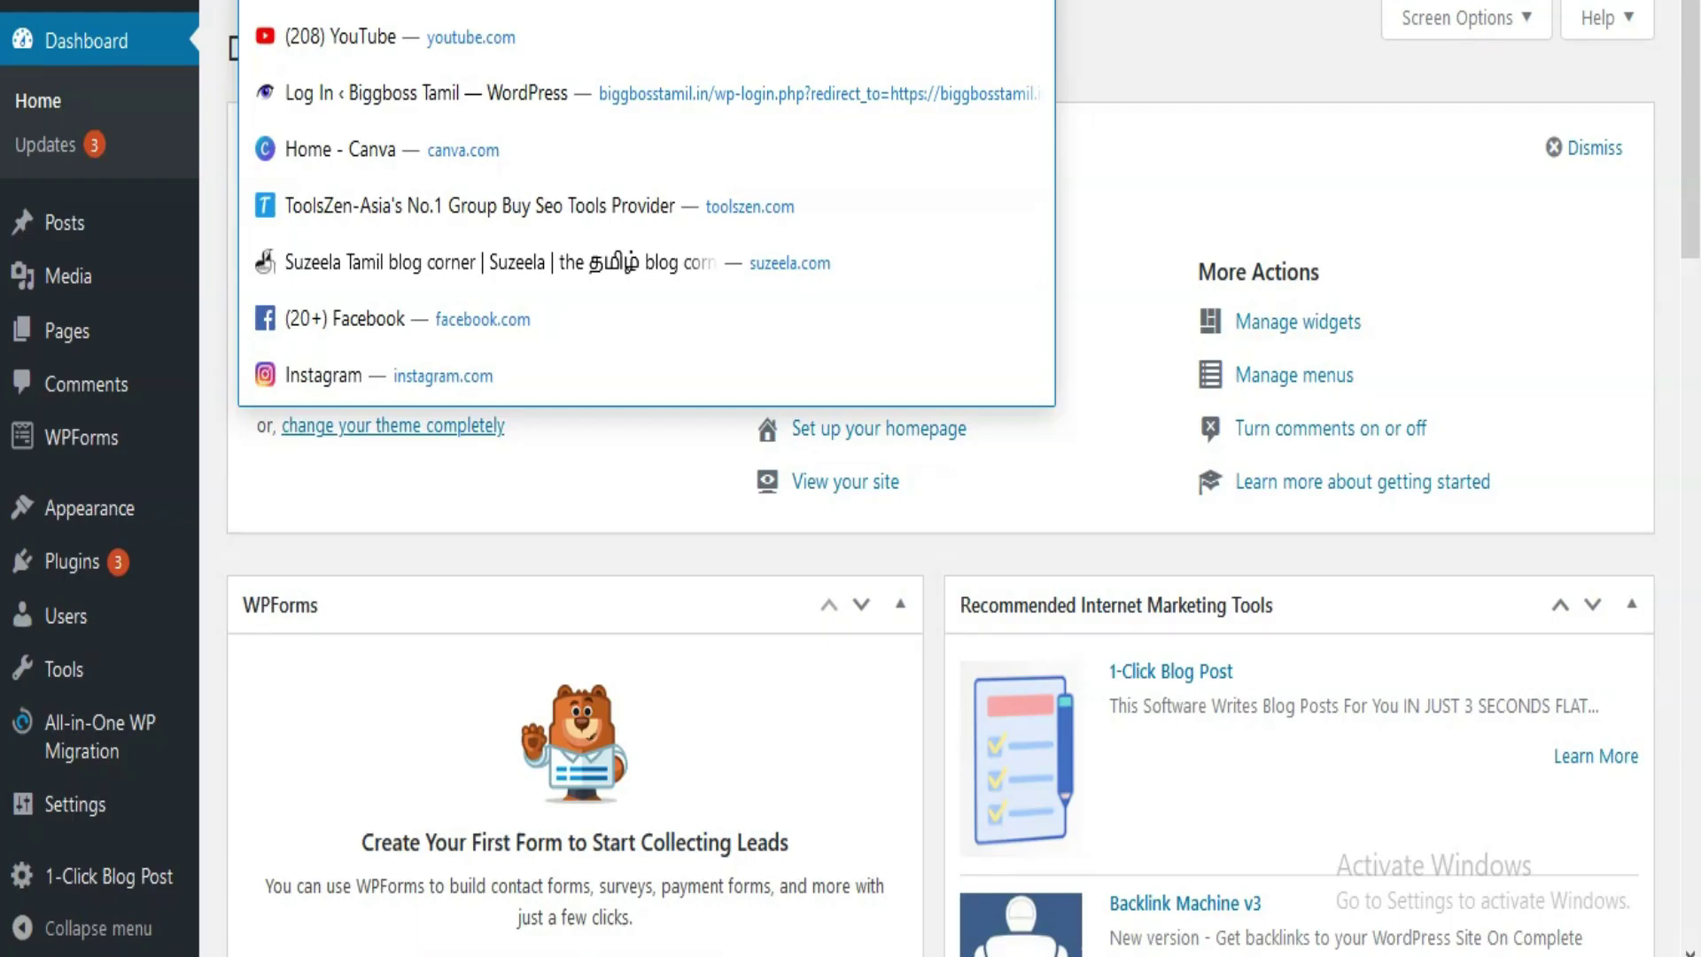
right_click(409, 2)
left_click(454, 20)
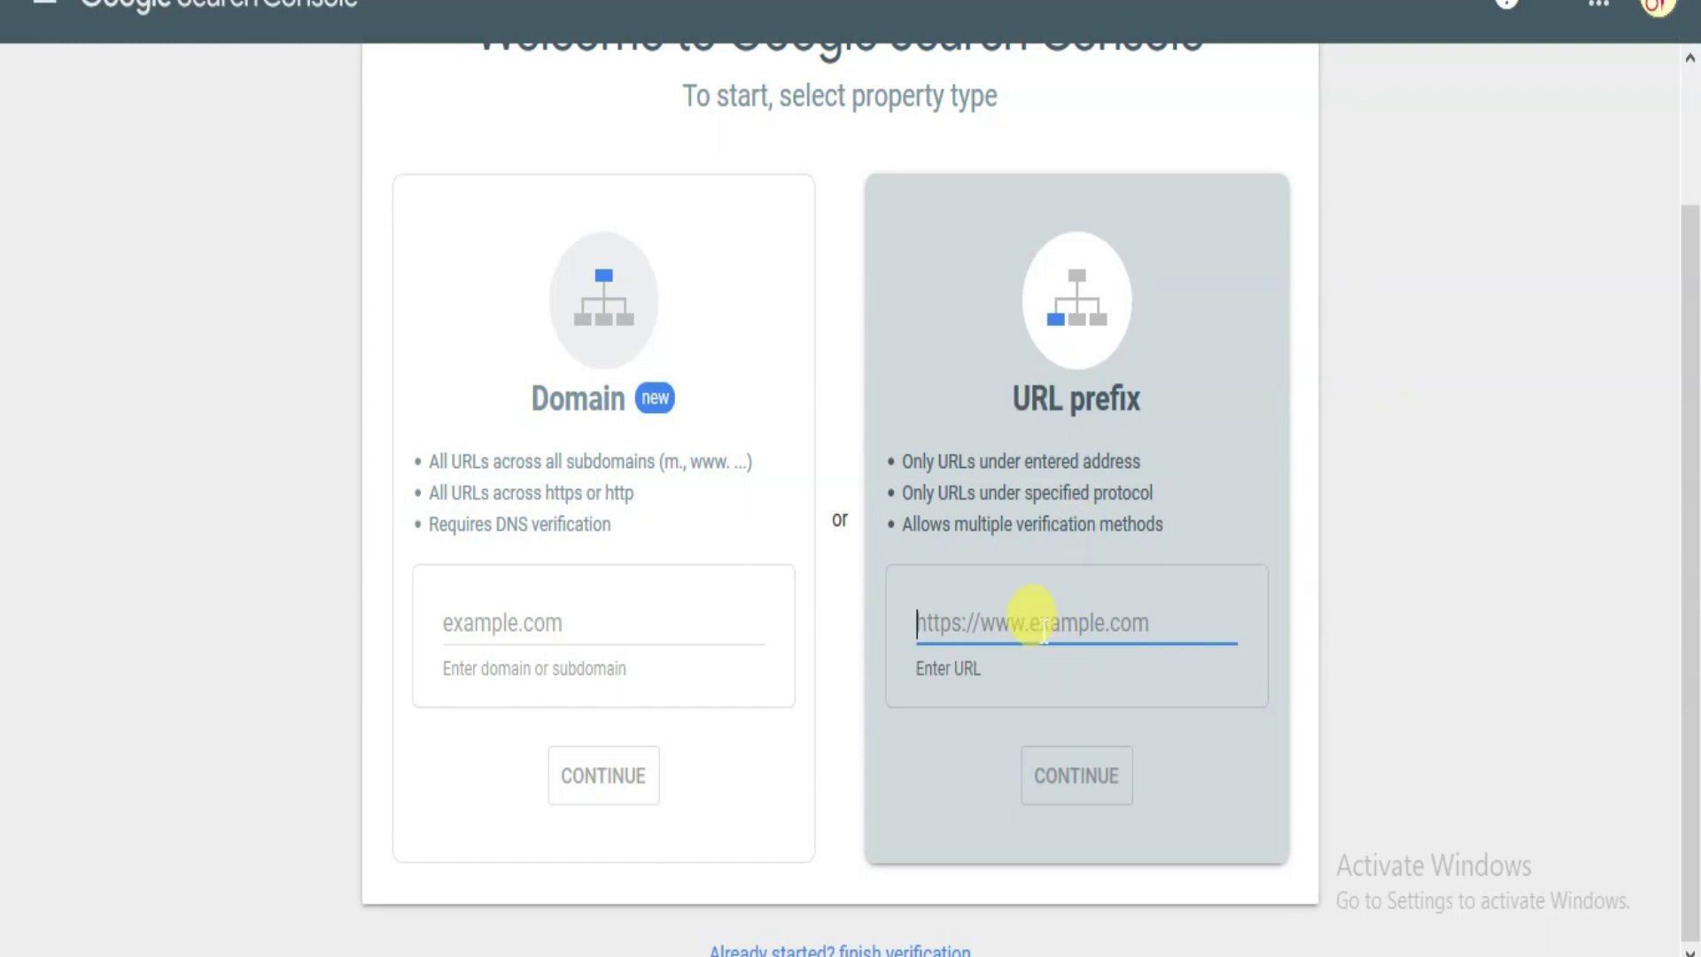
right_click(1074, 620)
left_click(1092, 328)
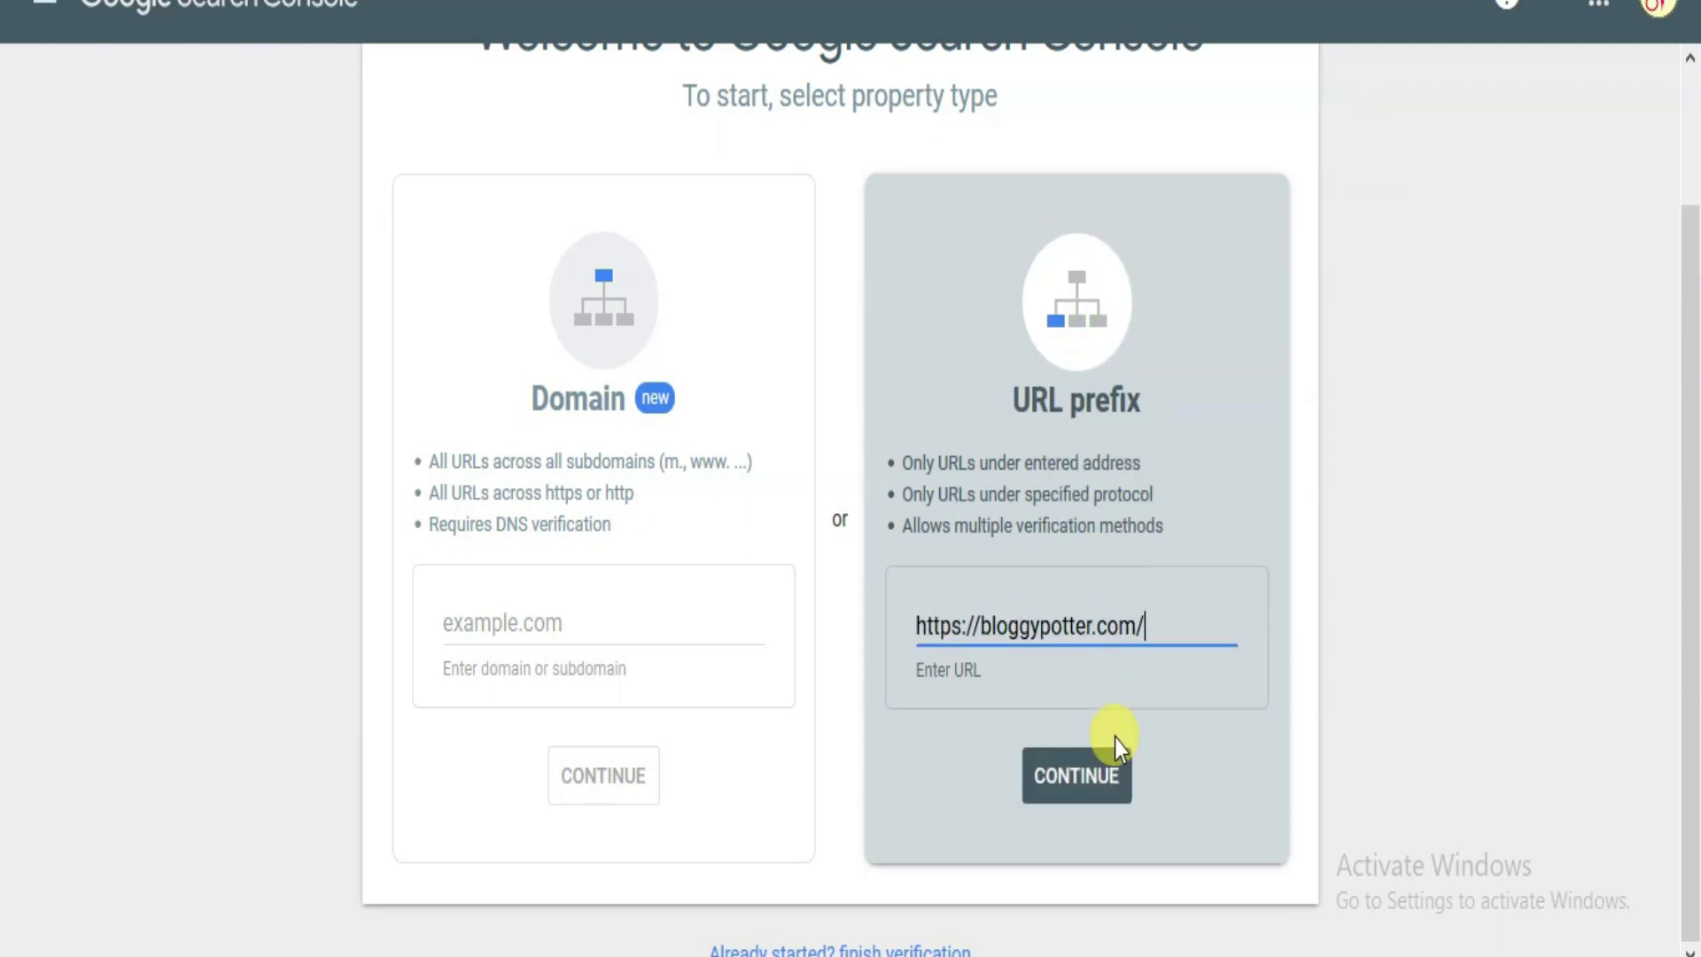
left_click(1098, 779)
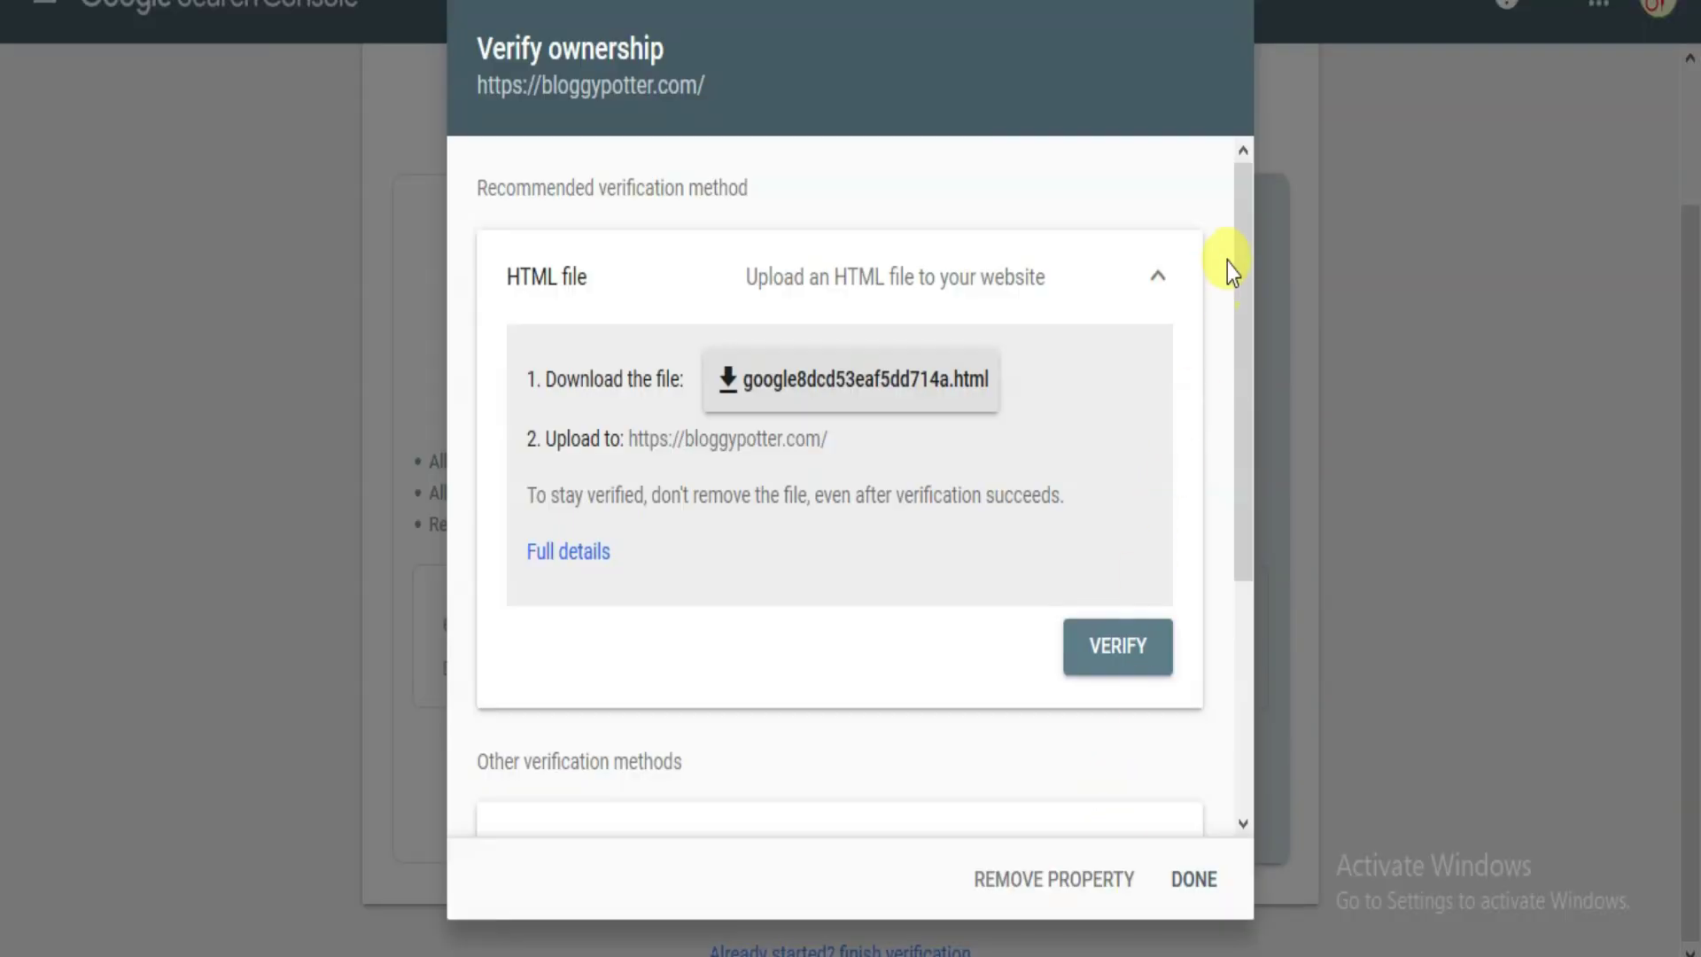
Expand the HTML tag verification method and copy the google-site-verification meta tag meant for the site's head section.
left_click_drag(1234, 189, 1240, 503)
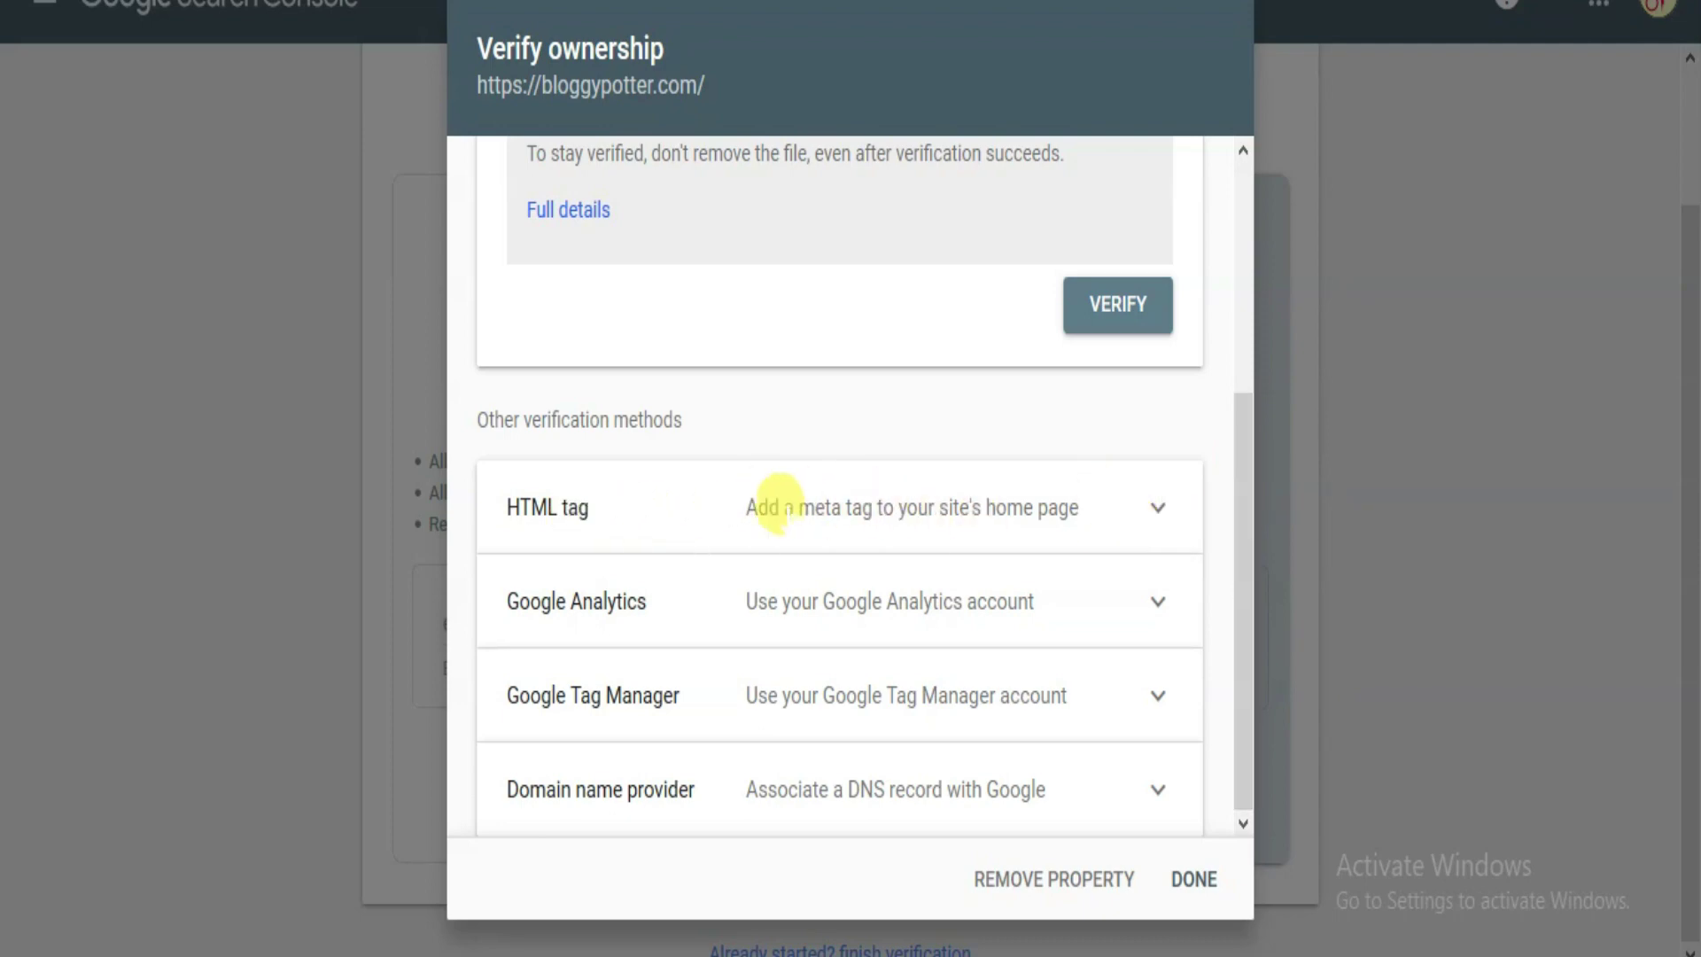
left_click(1160, 508)
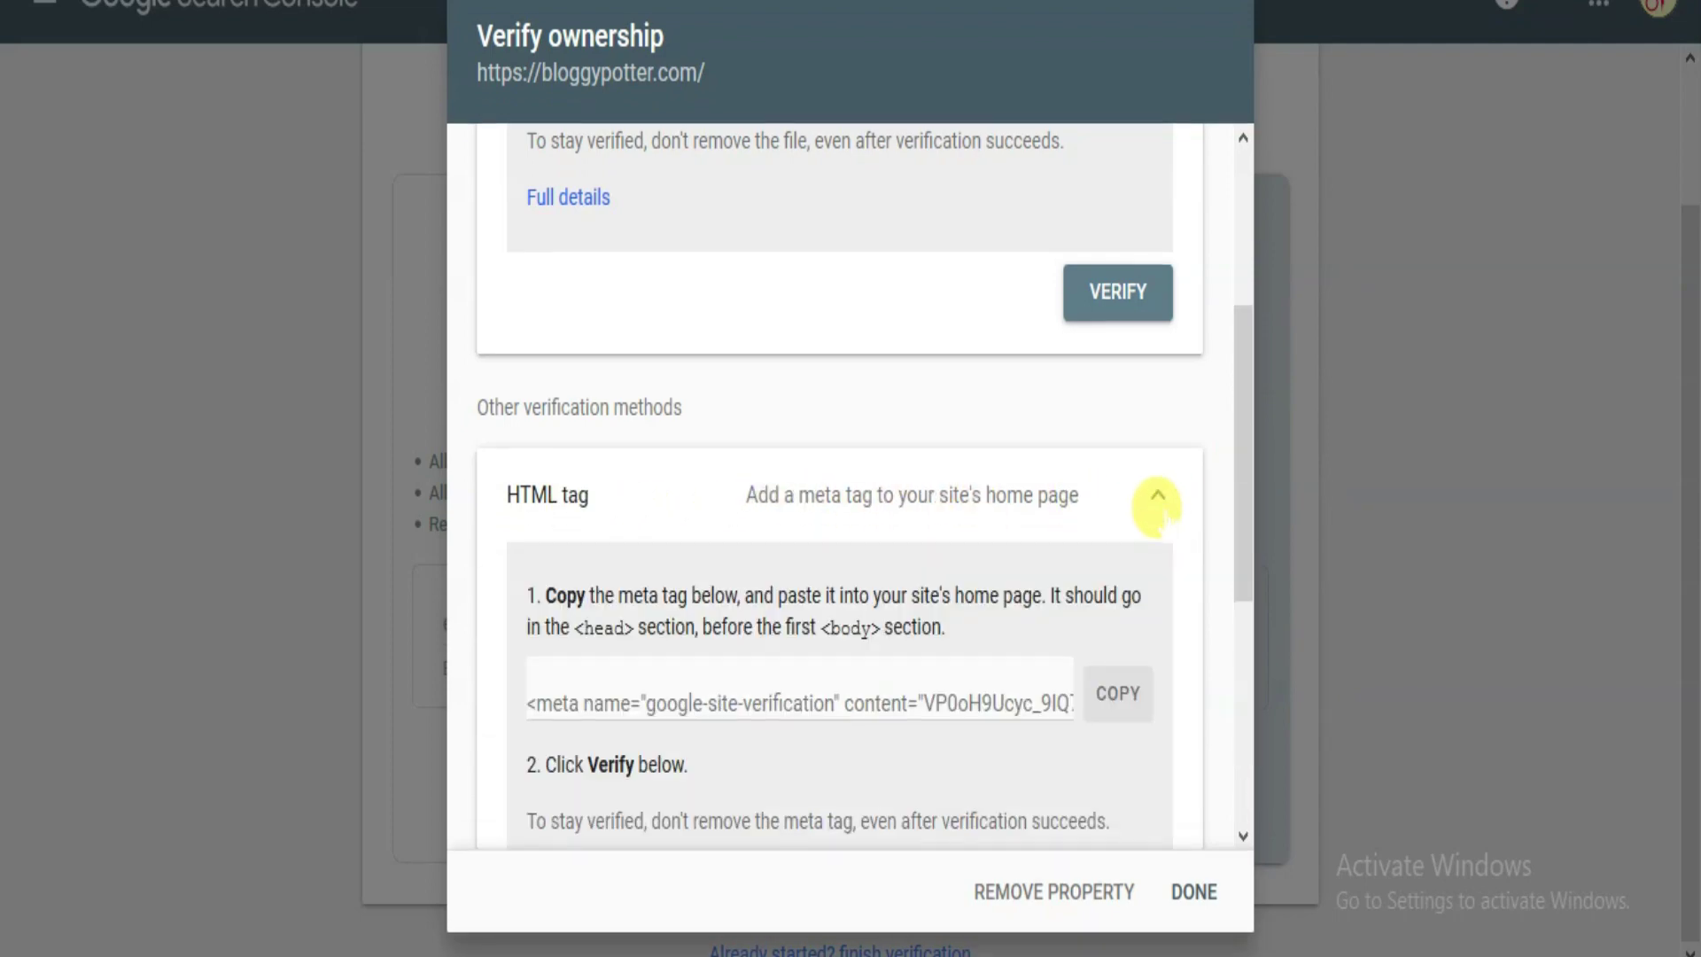
left_click_drag(1236, 463, 1239, 550)
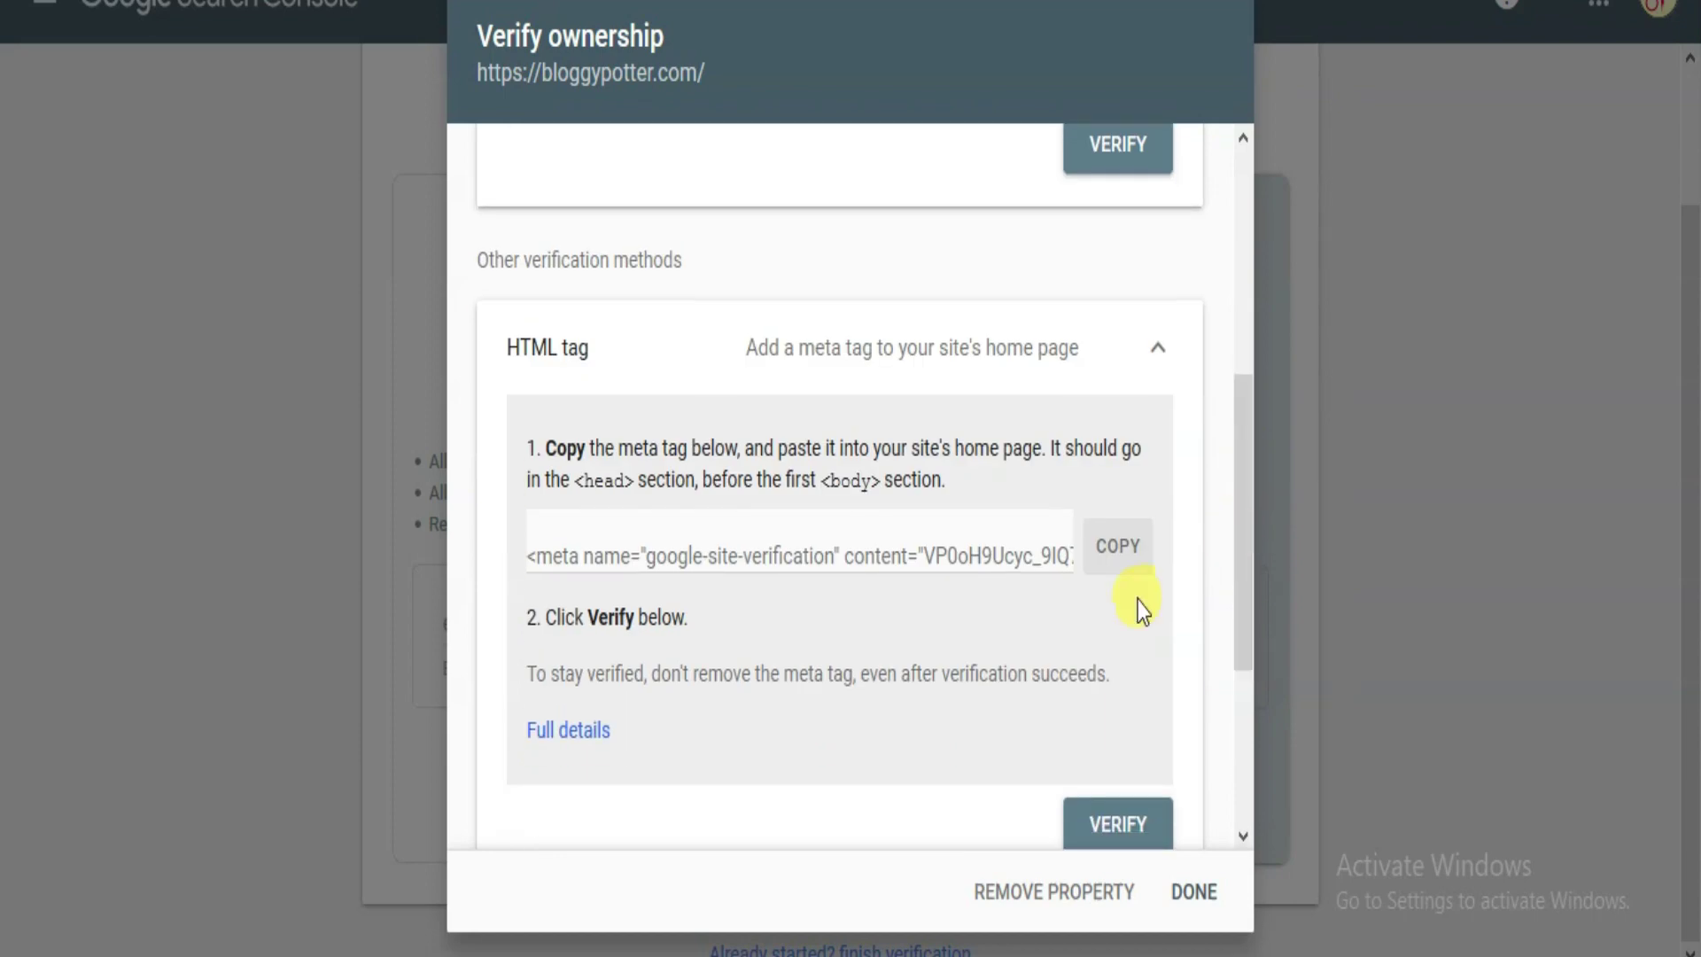
left_click(1118, 546)
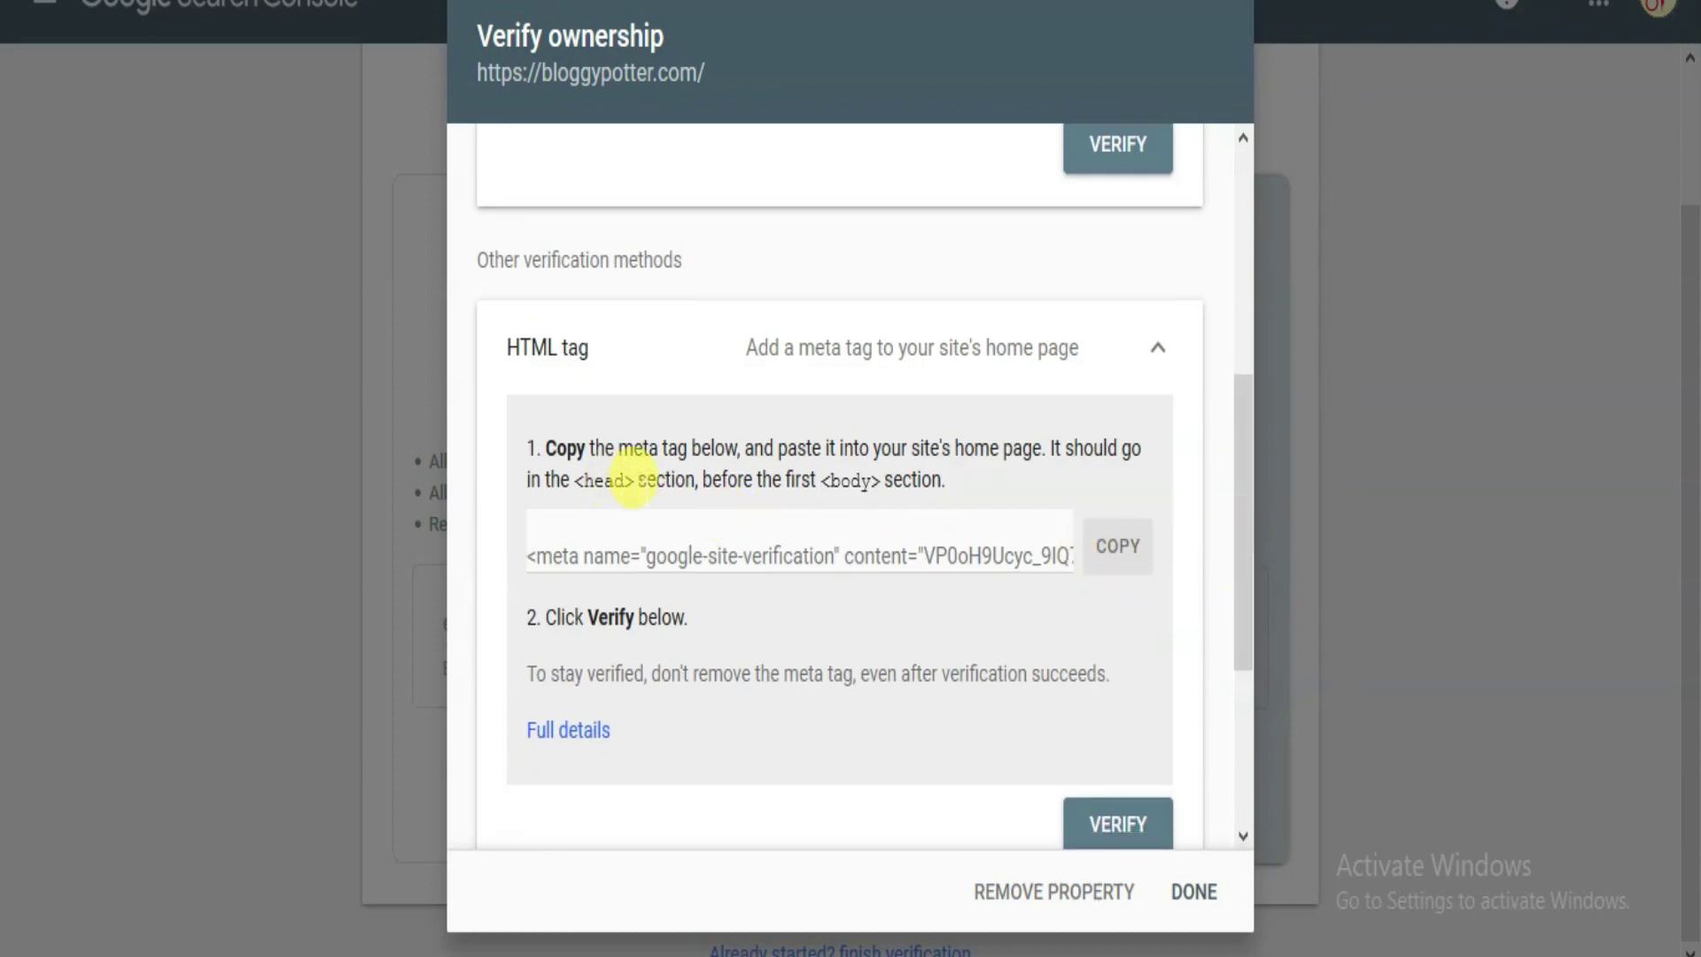
left_click_drag(646, 479, 574, 479)
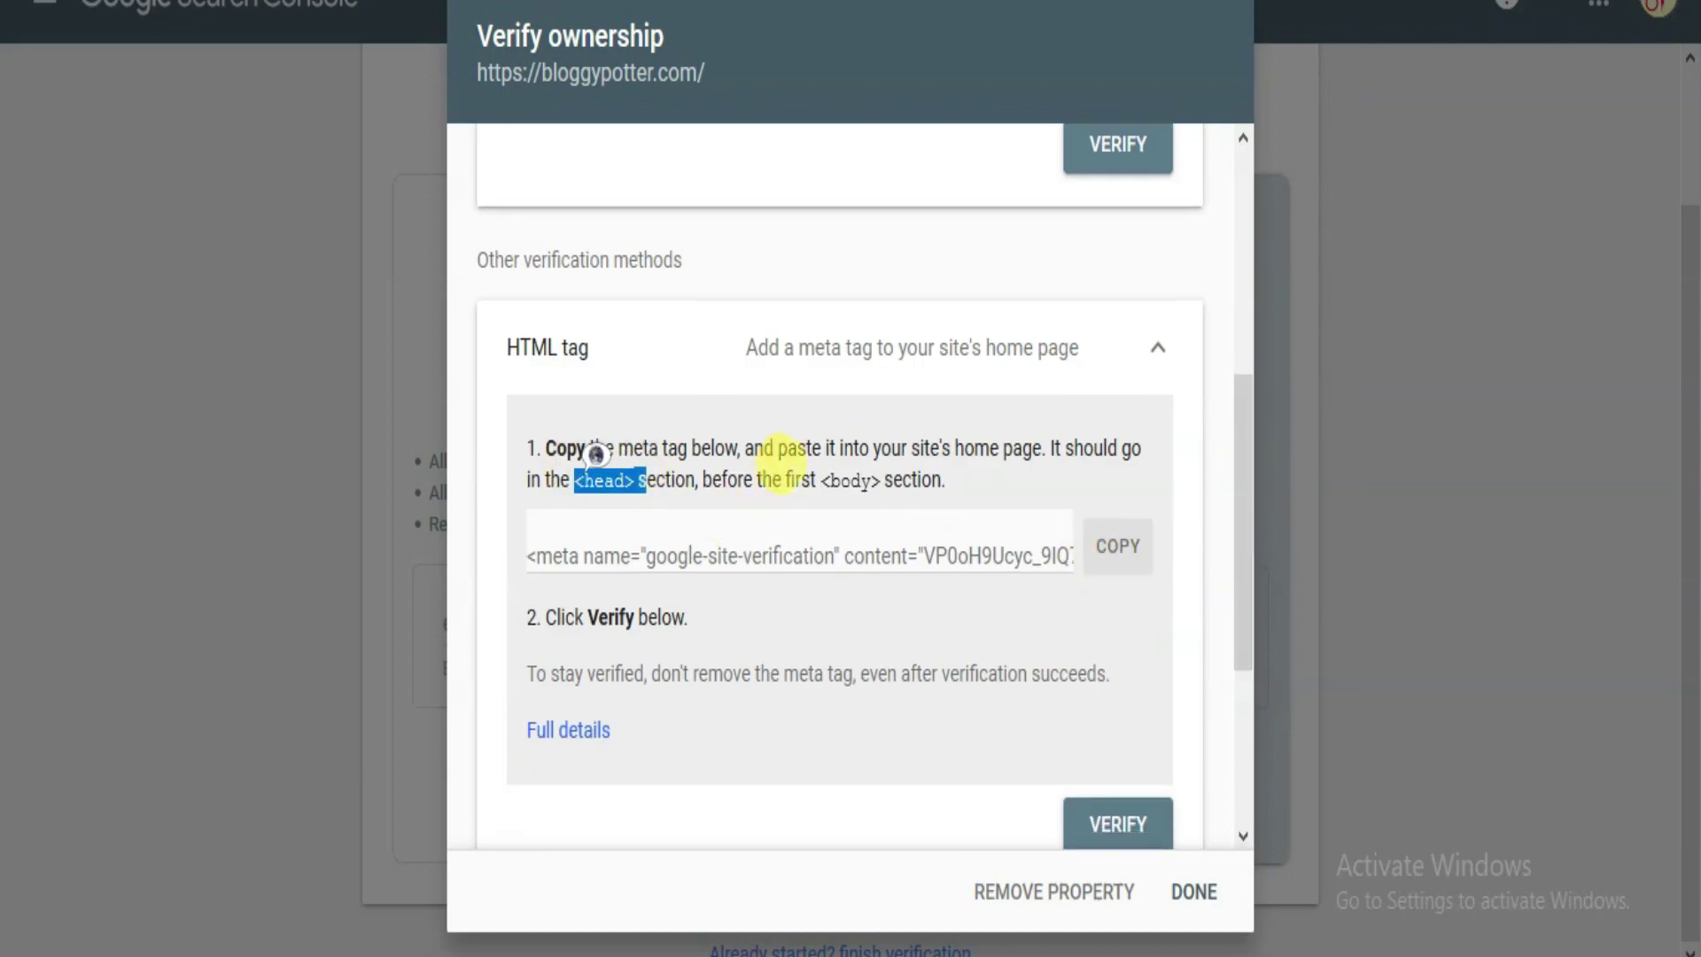
left_click(1302, 437)
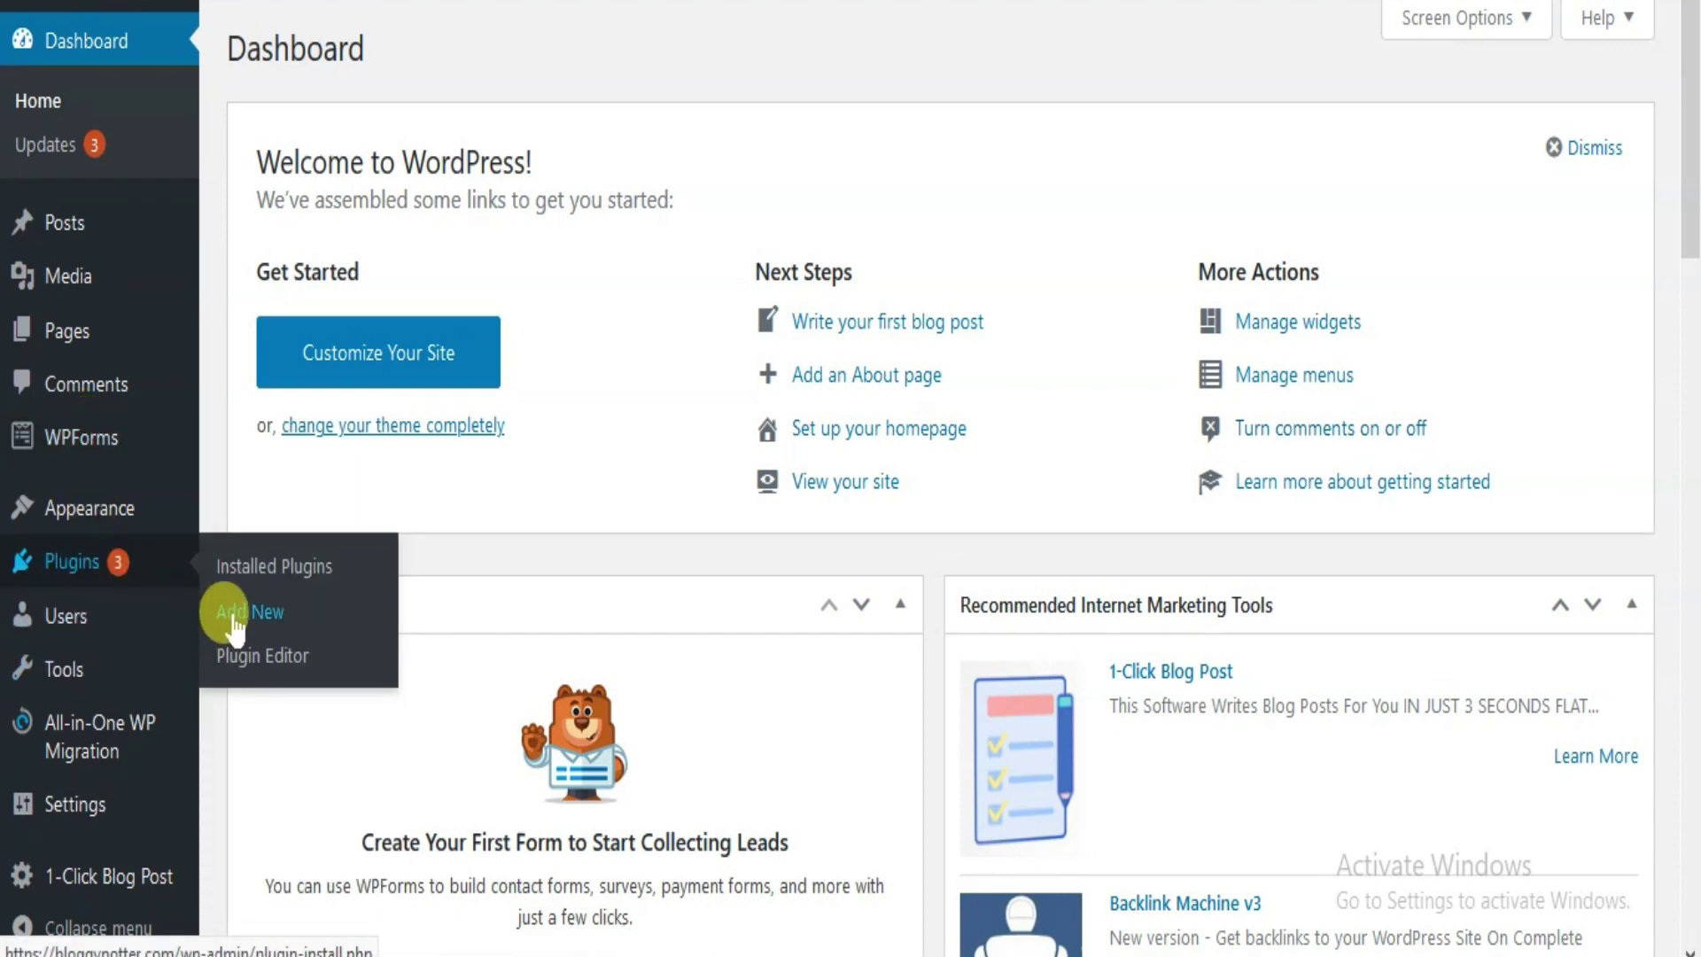
Switch to the WordPress dashboard, open the page for adding plugins in a new tab and search for "header footer".
right_click(212, 620)
left_click(312, 176)
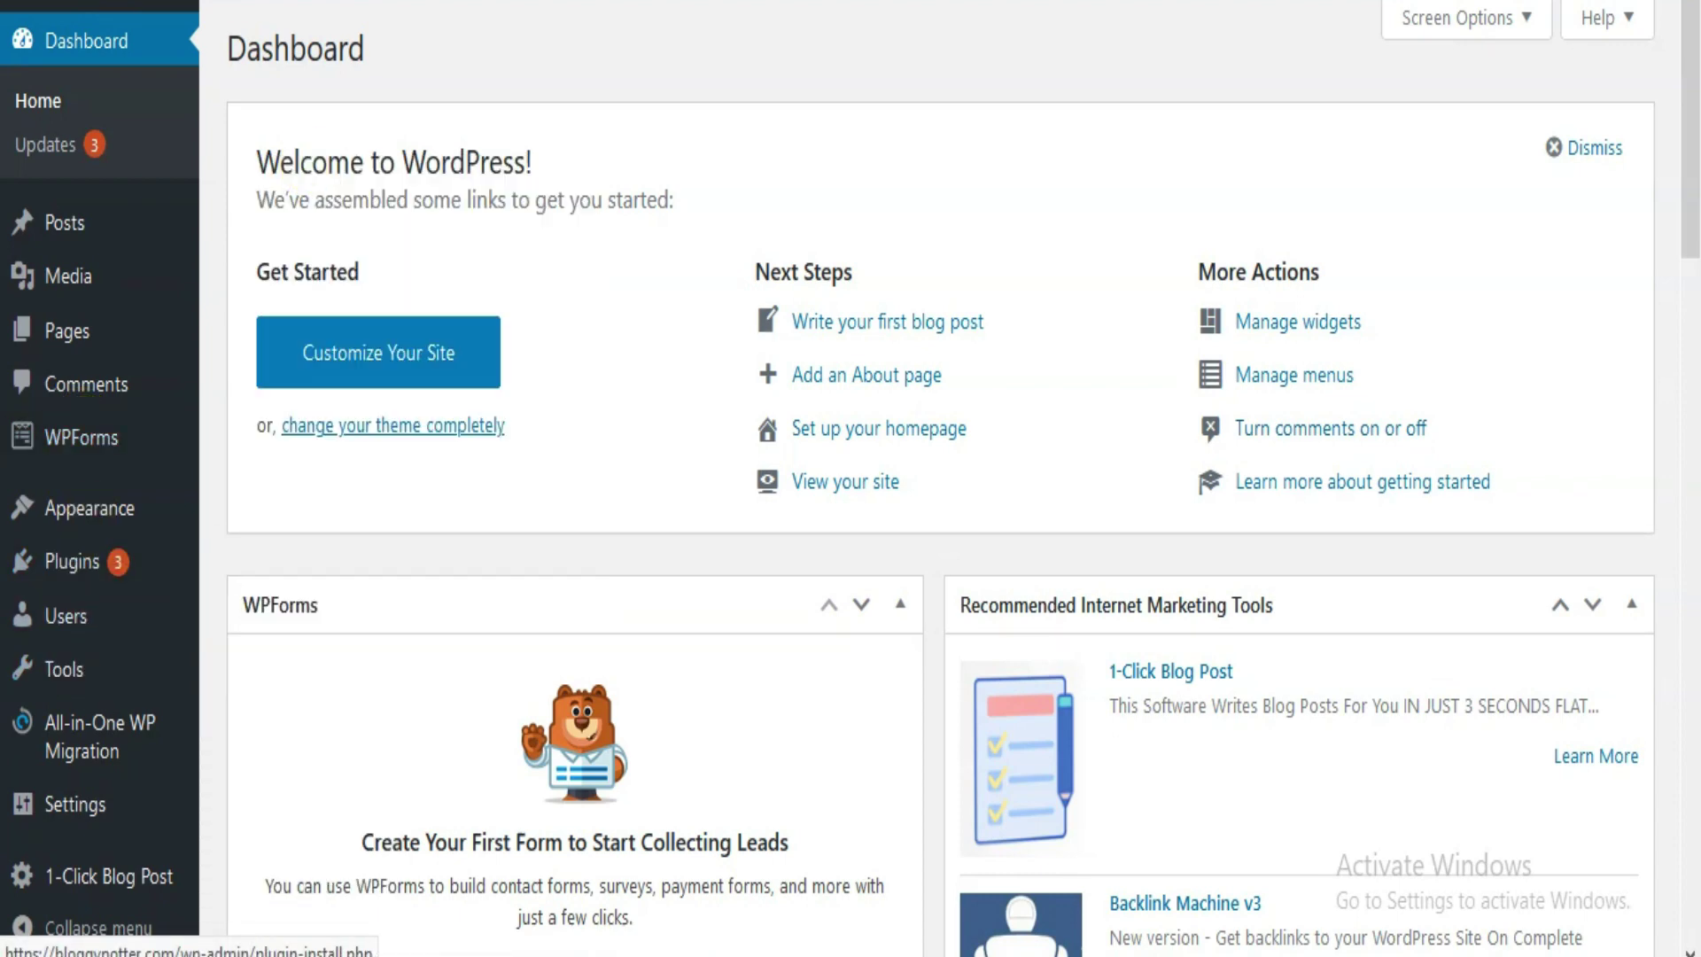
key("ctrl+Tab")
left_click(1383, 135)
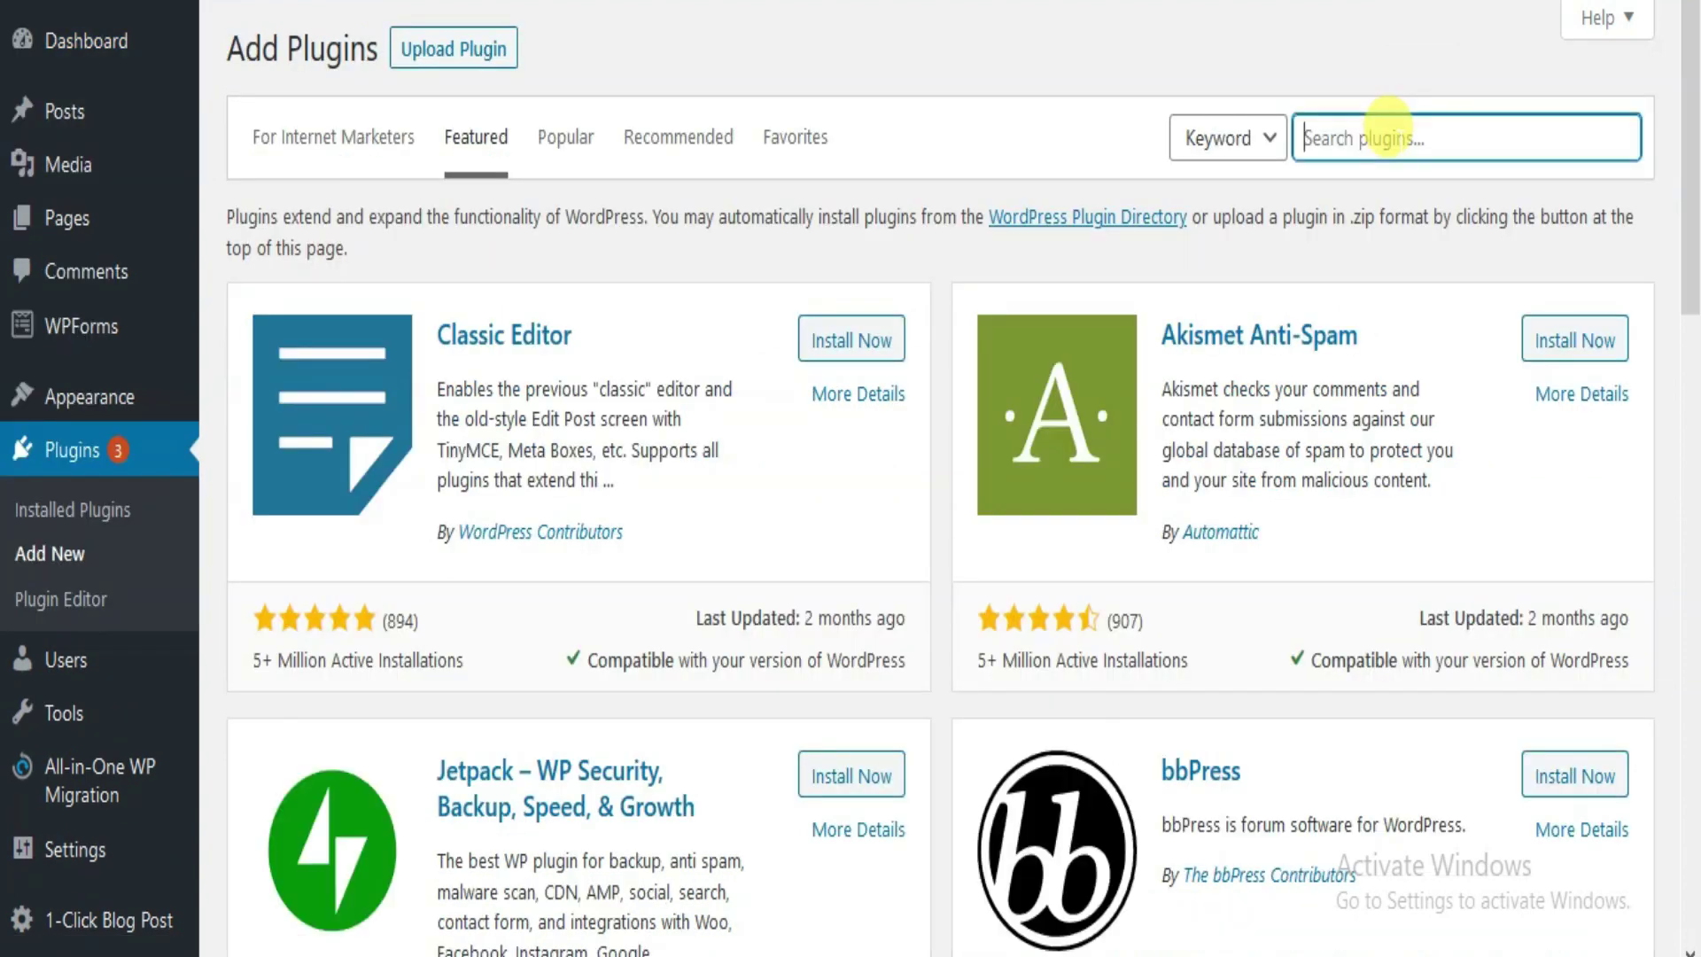
type("header foo")
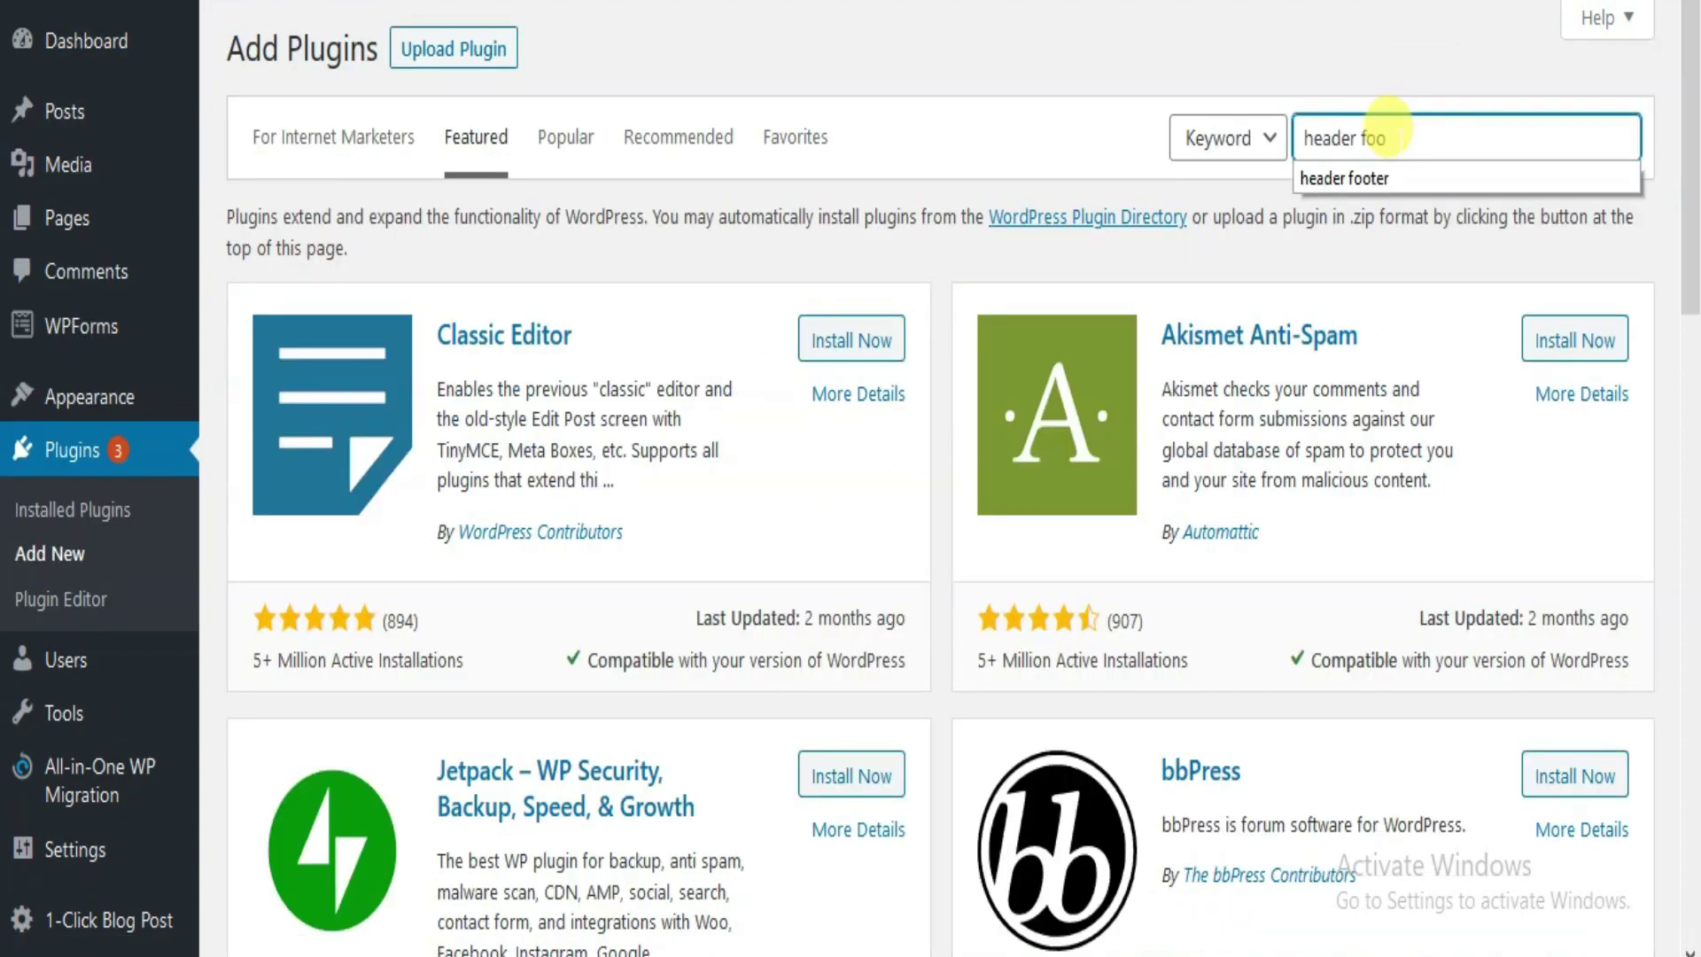
type("ter")
key("Return")
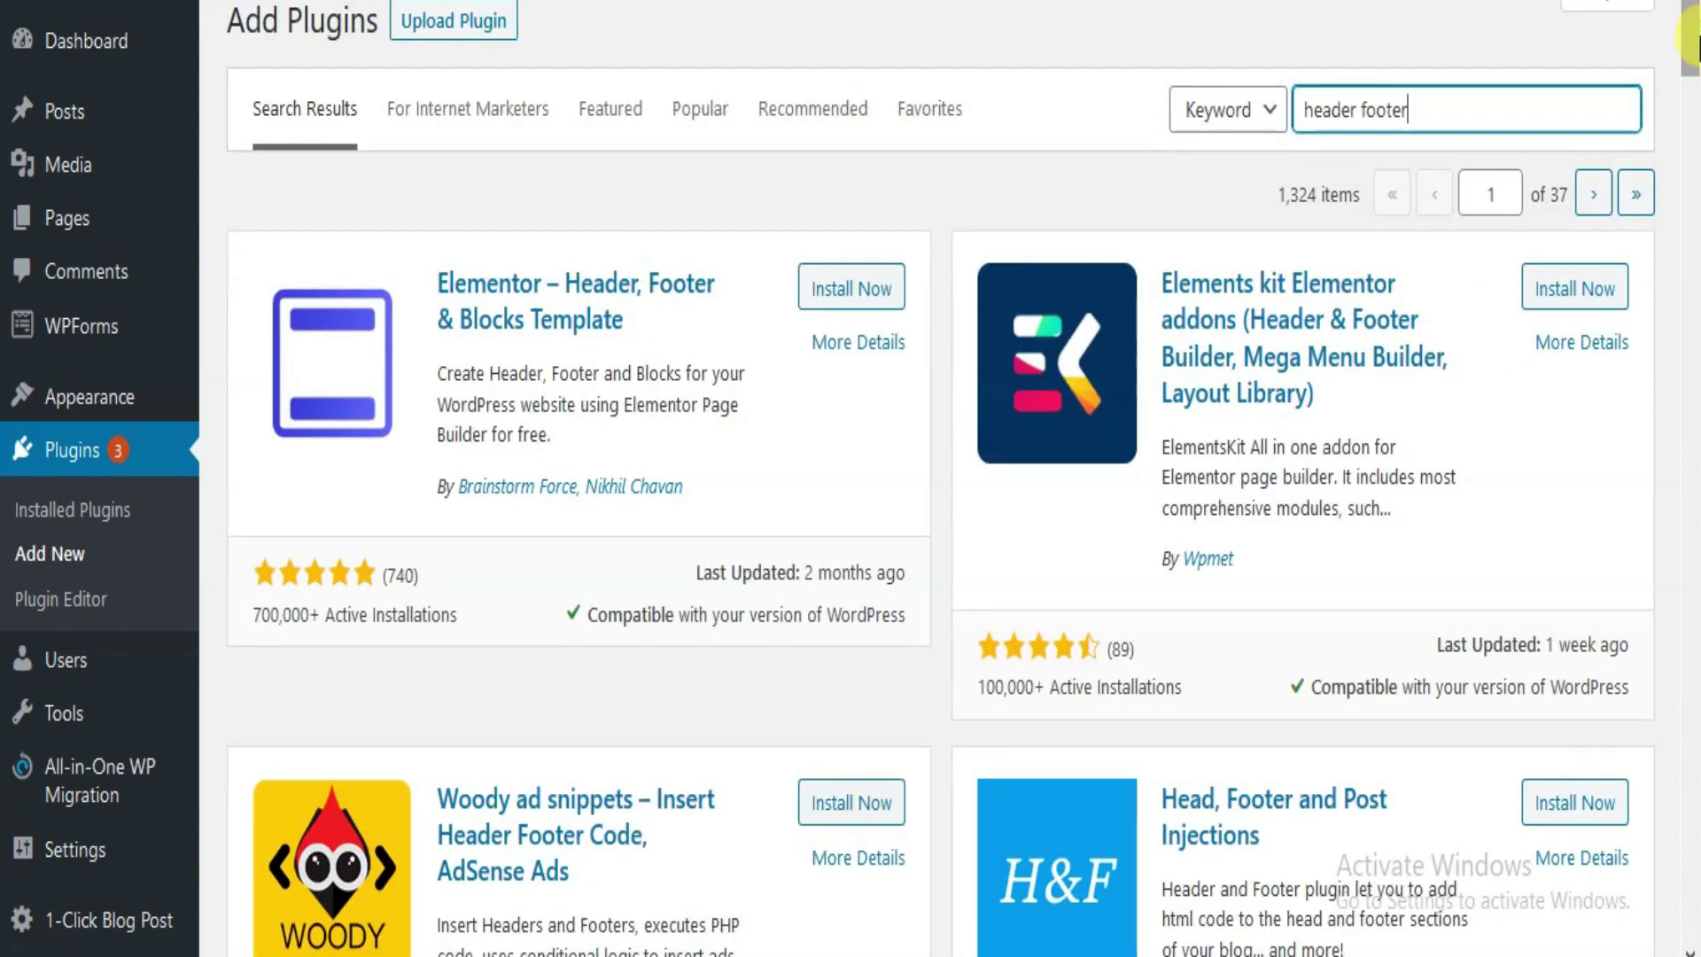
Find the Insert Headers and Footers plugin by WPBeginner in the search results, then install and activate it.
left_click_drag(1693, 35, 1694, 283)
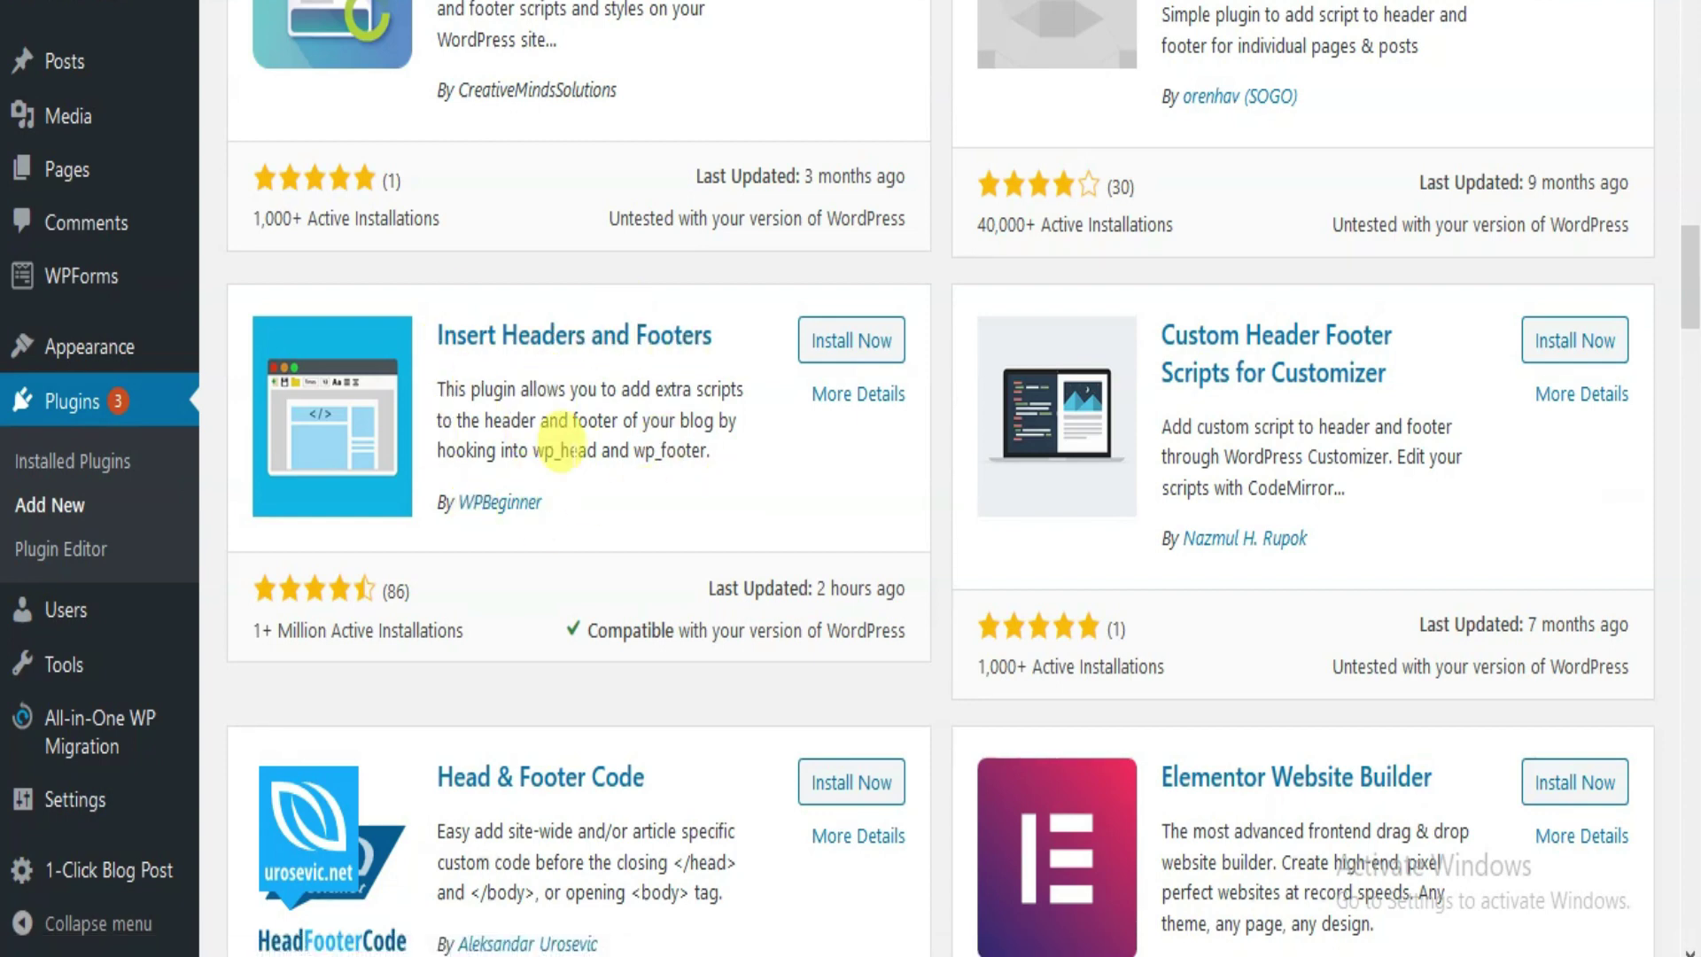
left_click_drag(265, 630, 474, 646)
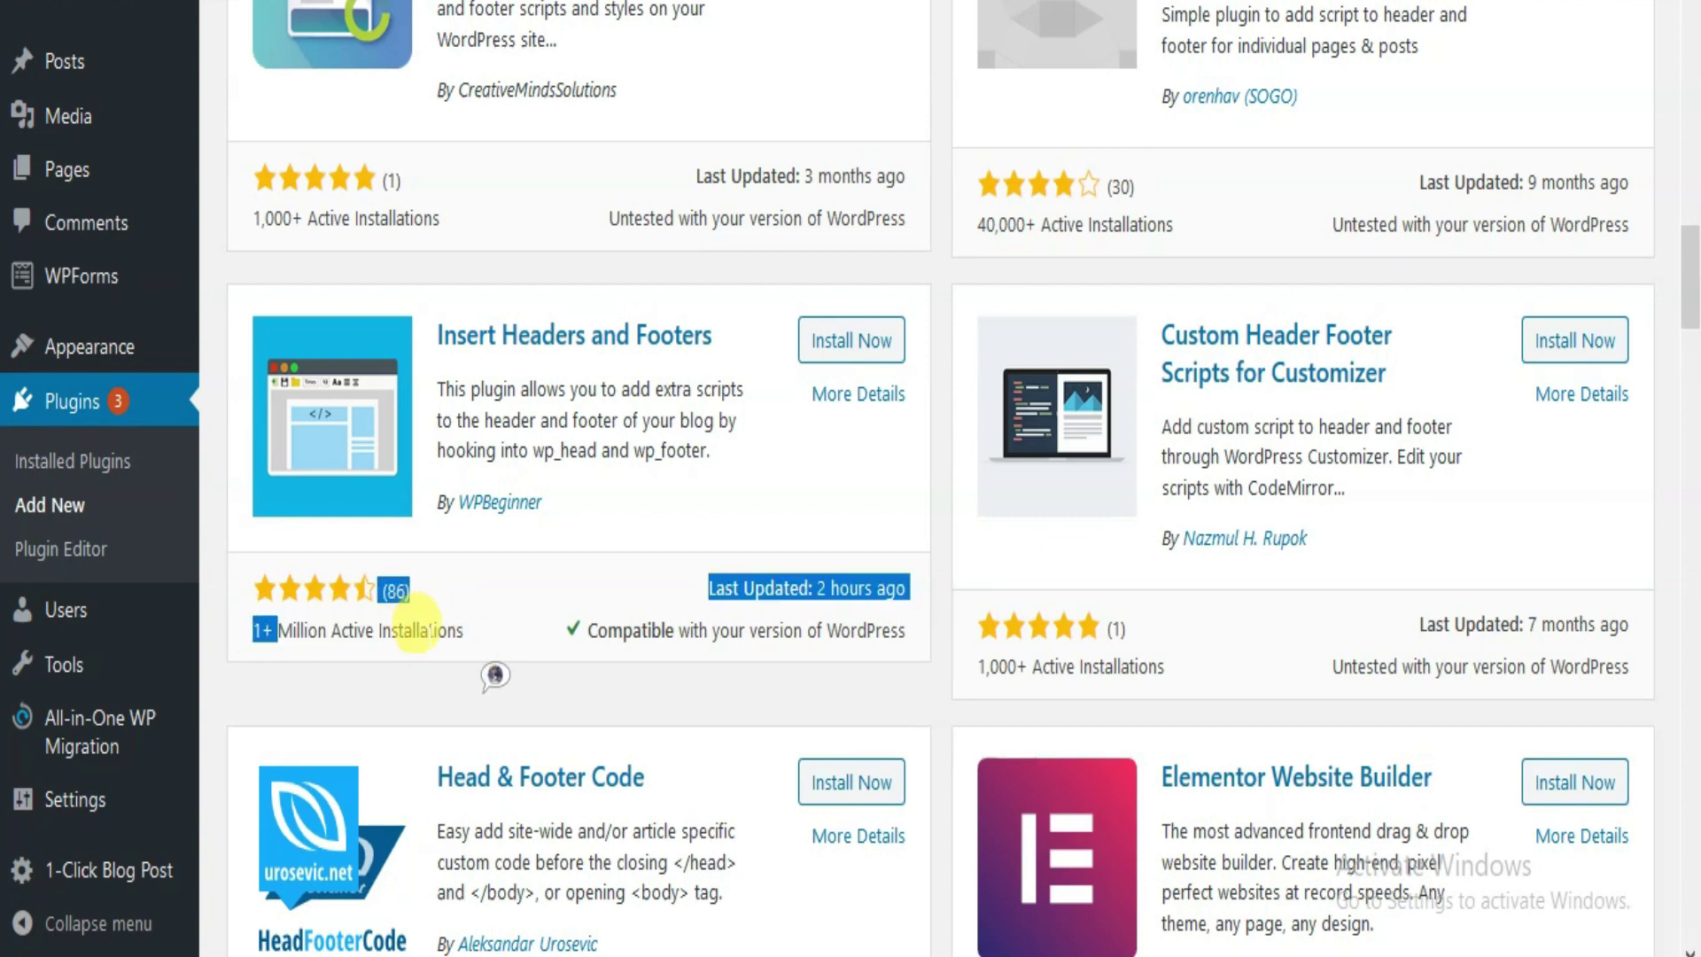
left_click(435, 618)
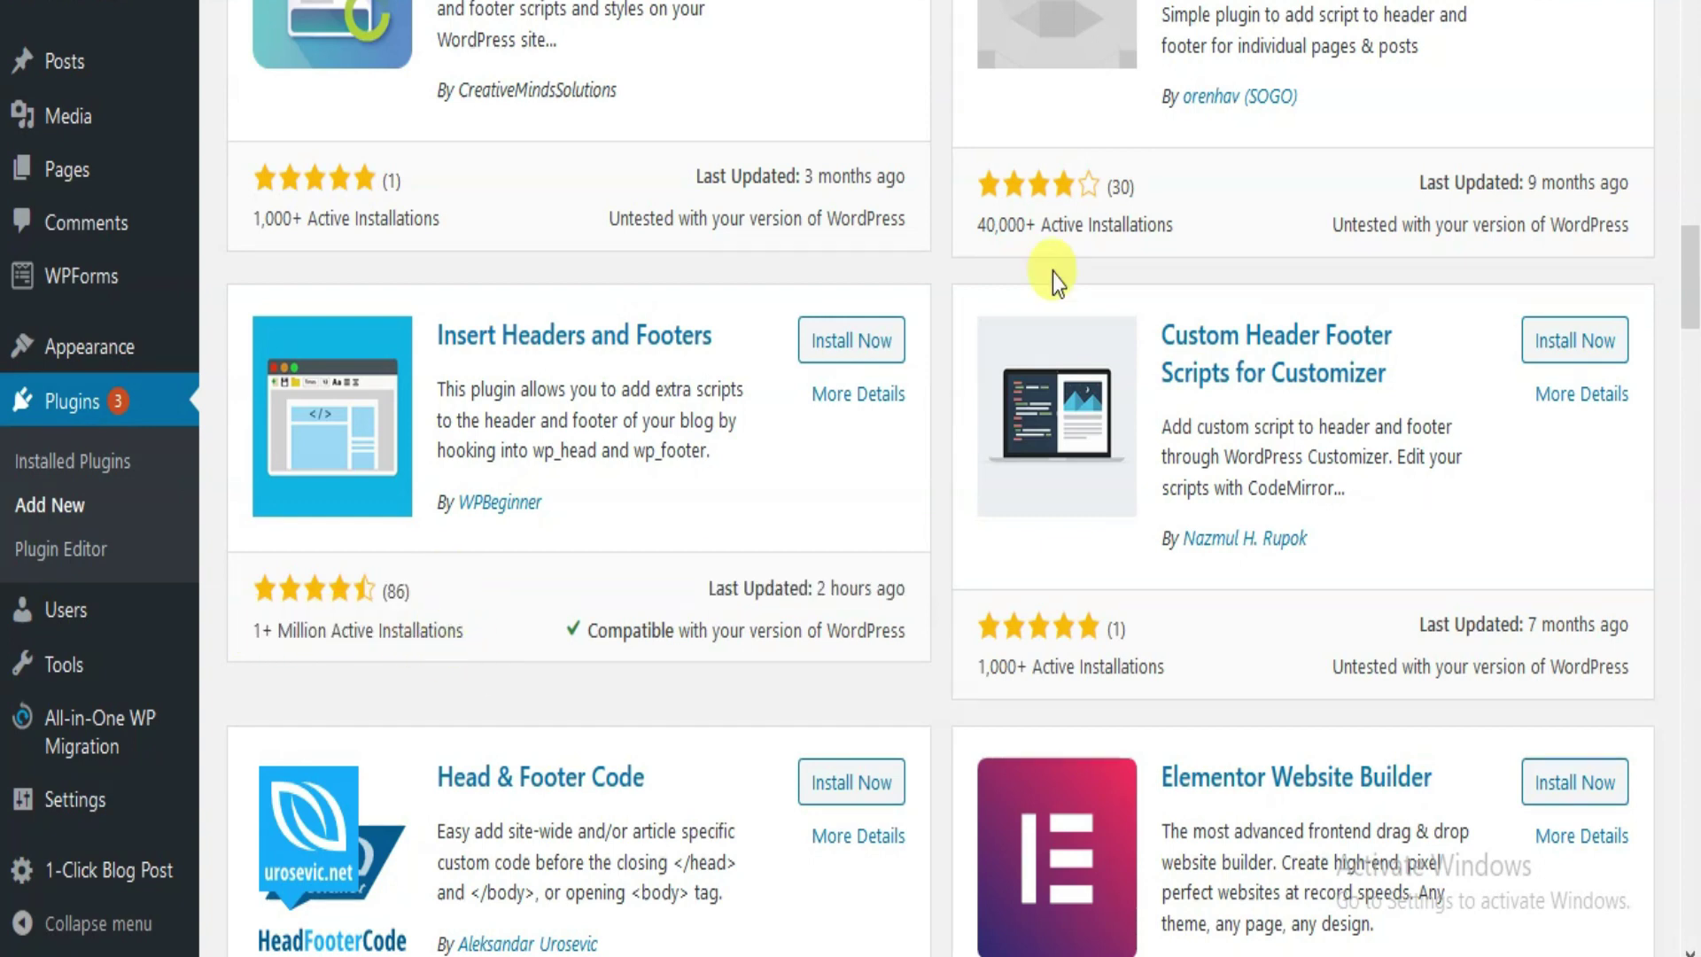
left_click(846, 346)
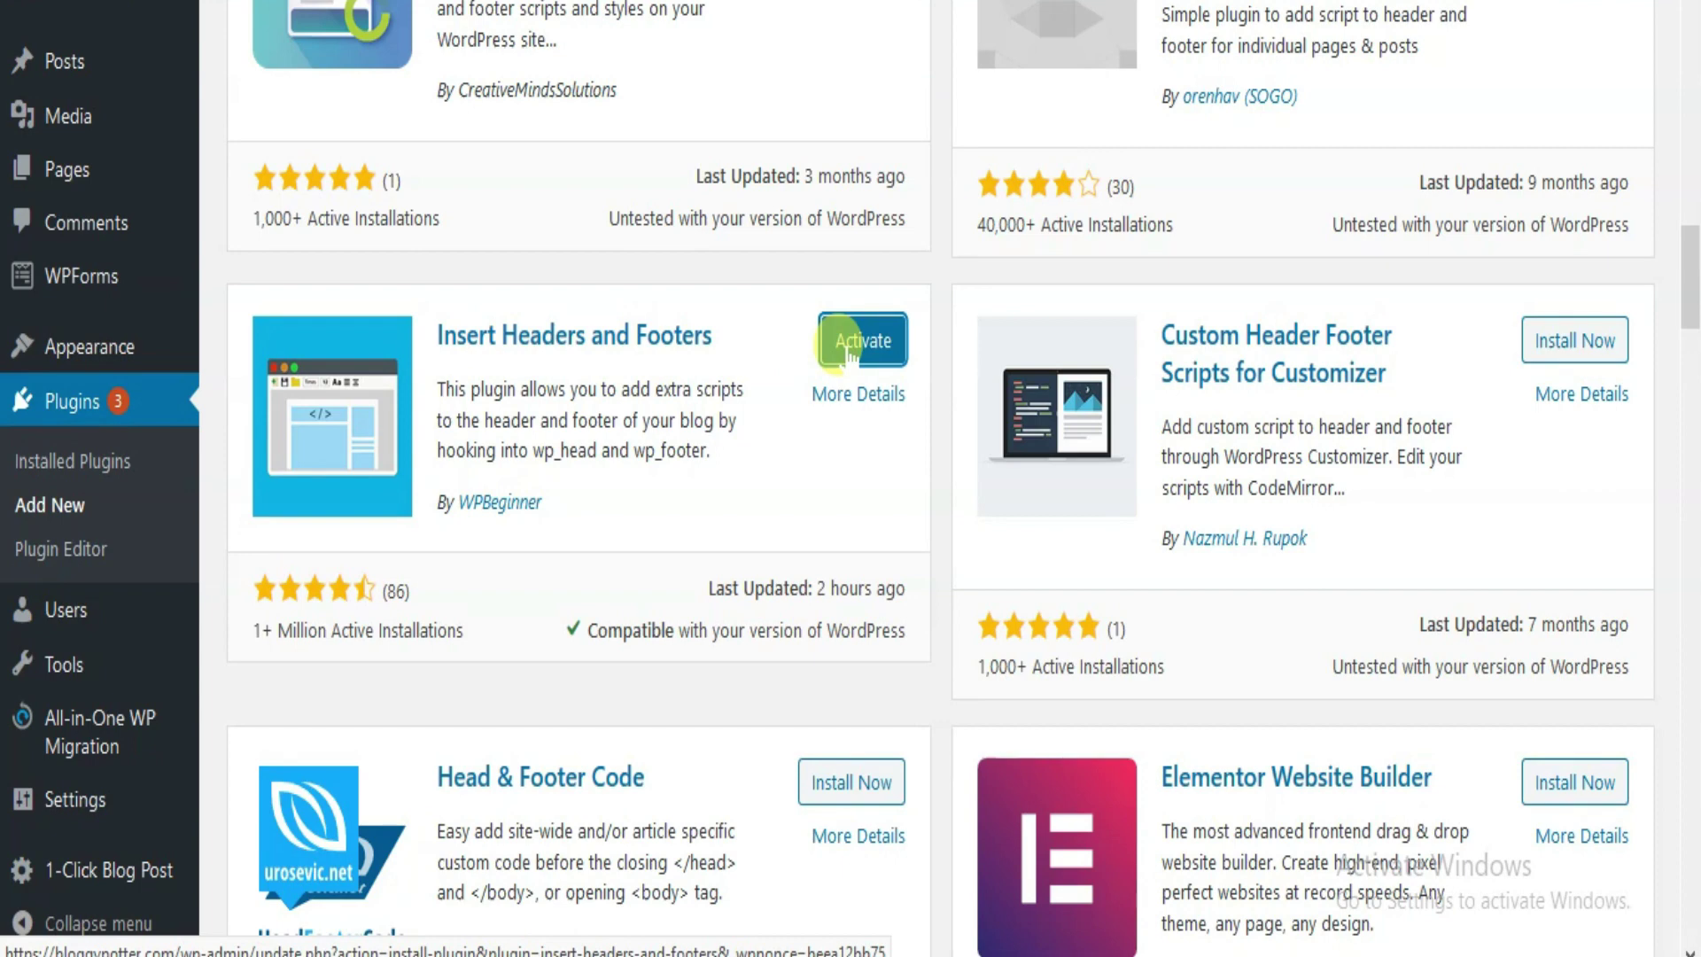
left_click(848, 350)
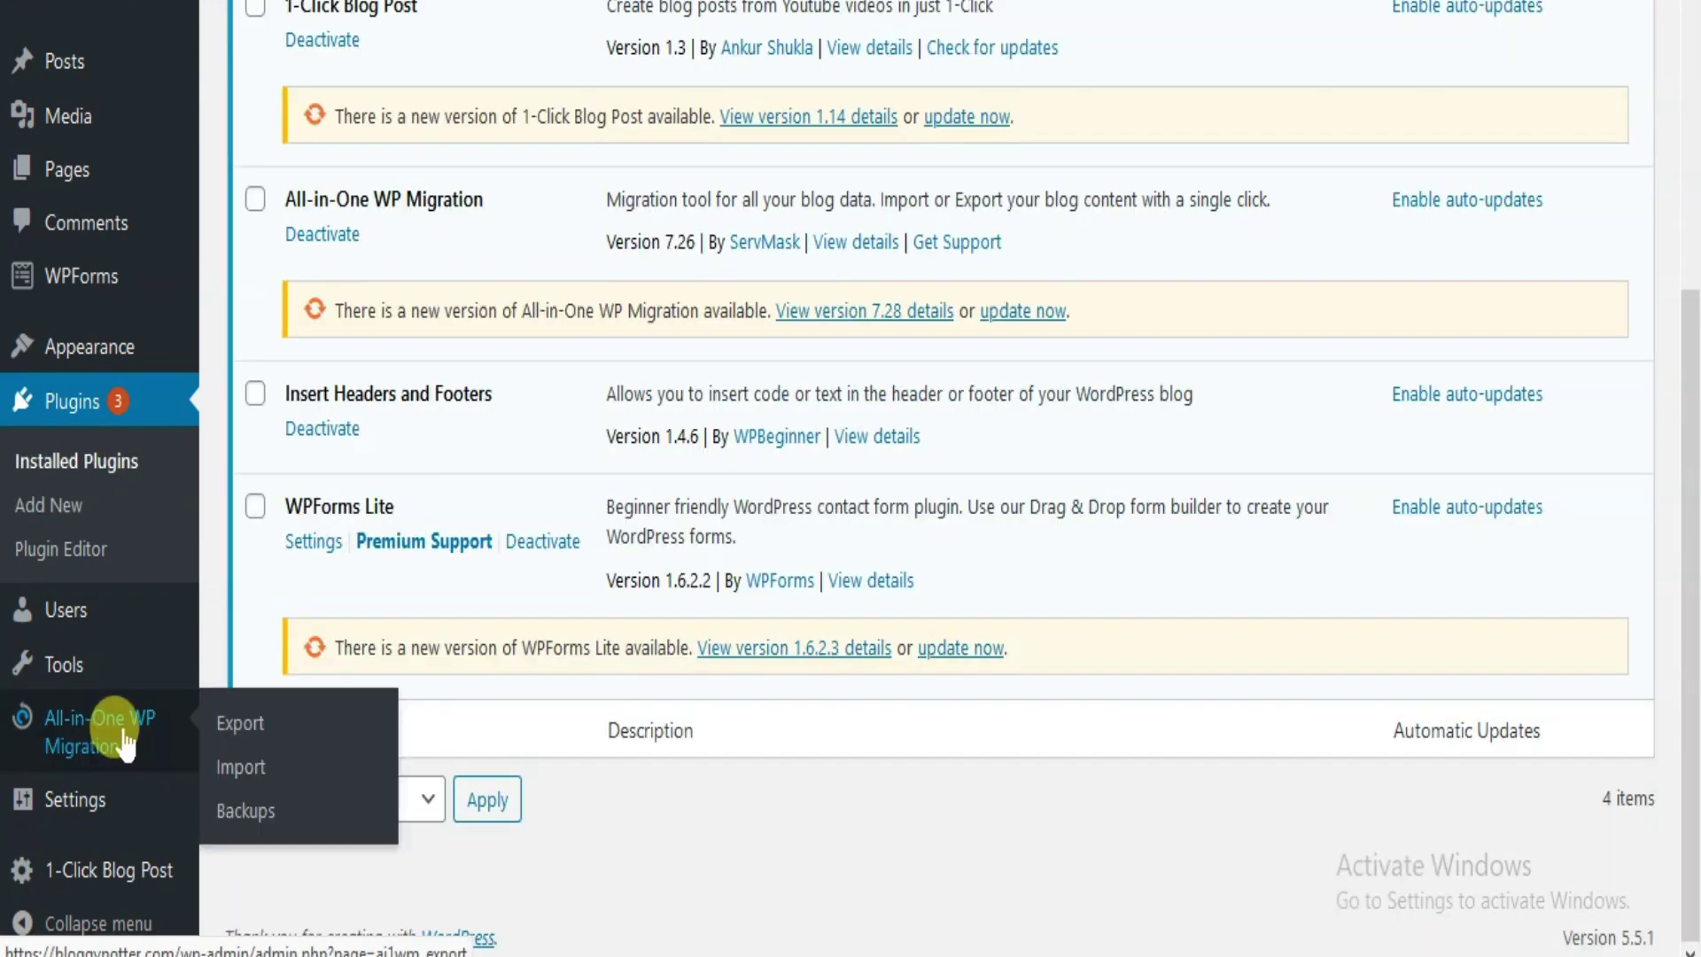
Open the Insert Headers and Footers settings and examine the script fields for the header, body and footer.
mouse_move(104, 822)
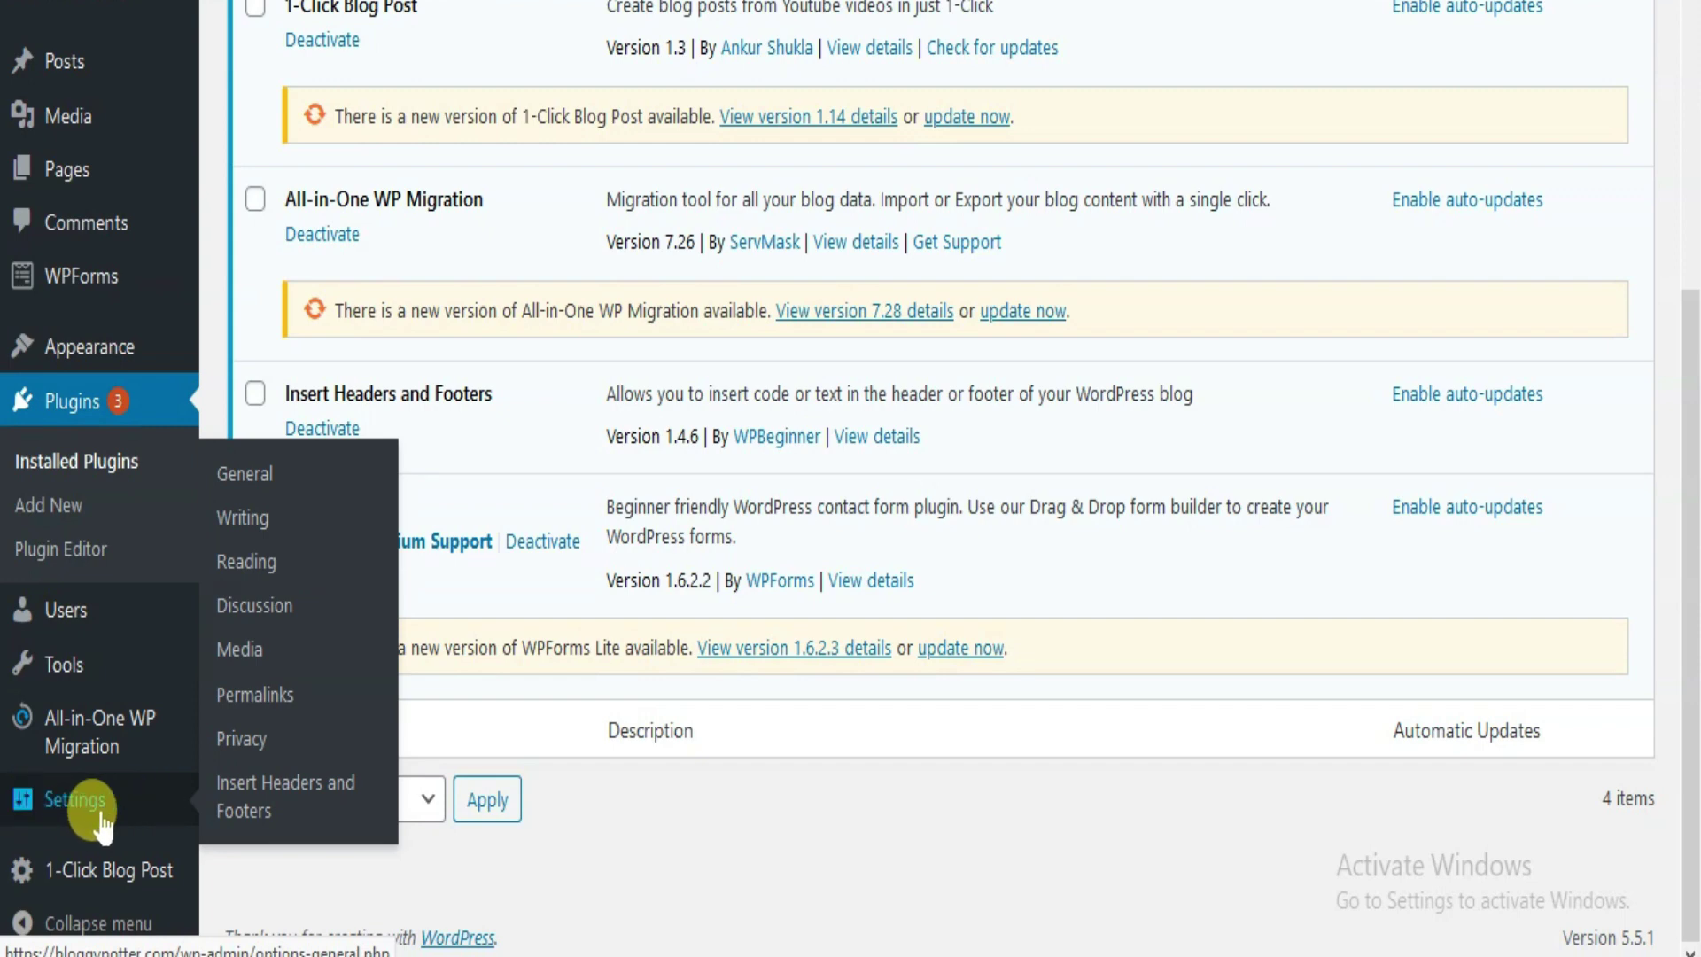
left_click(232, 802)
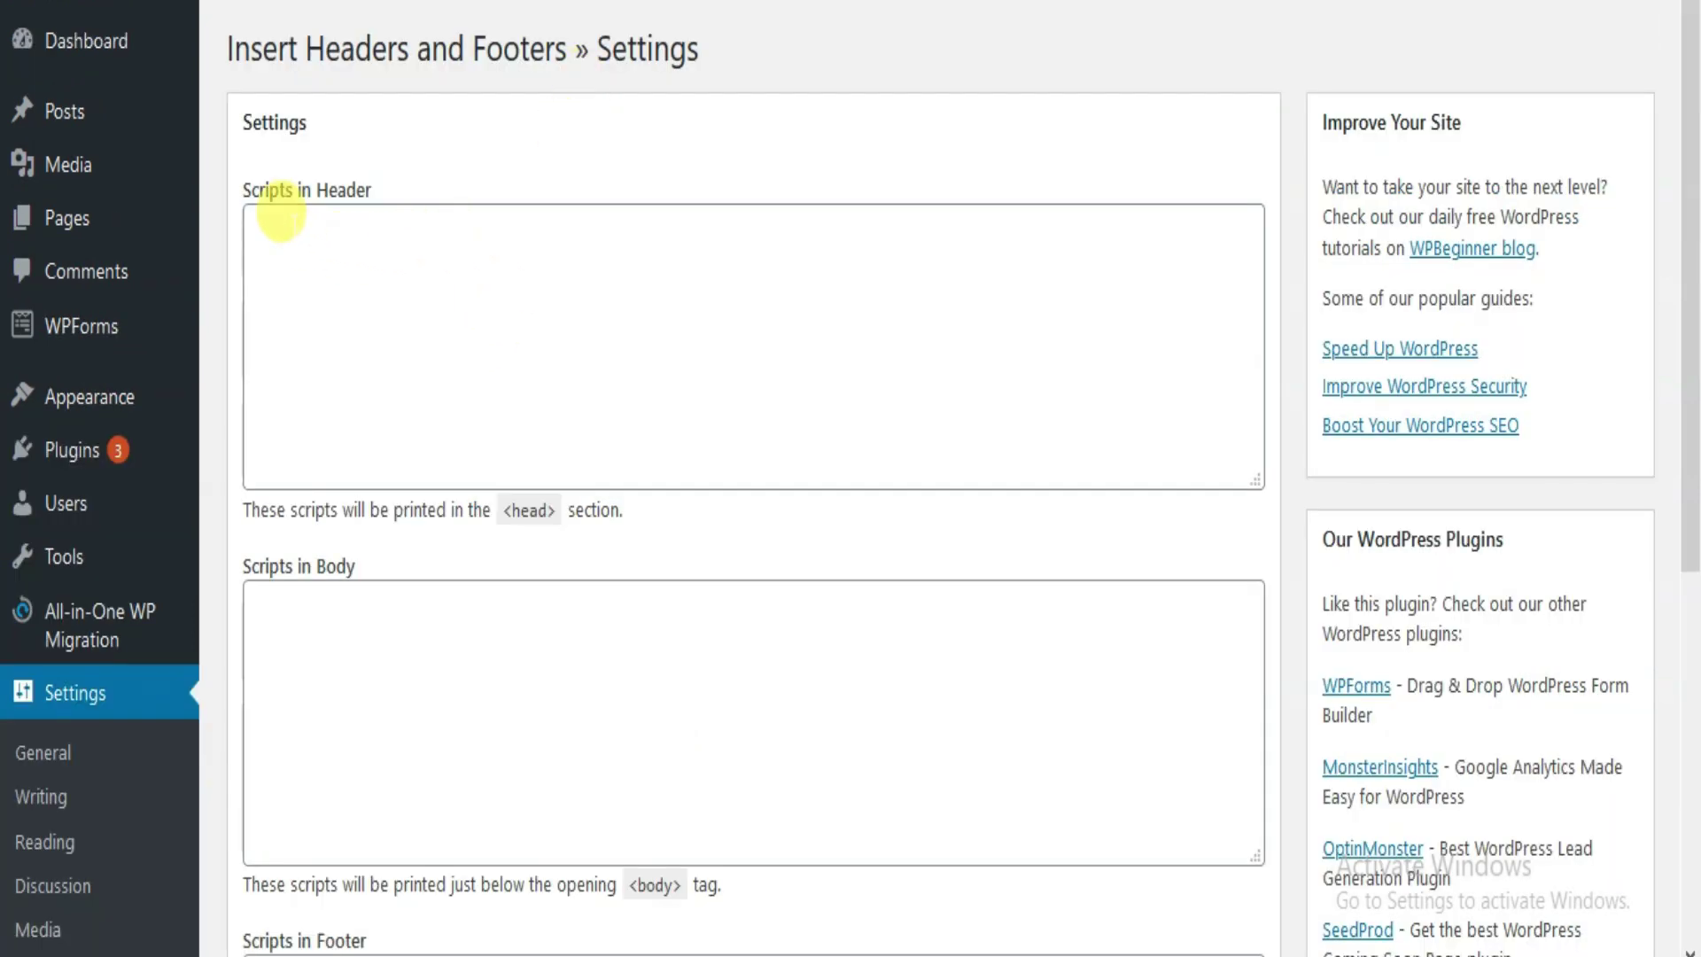
left_click_drag(377, 191, 339, 190)
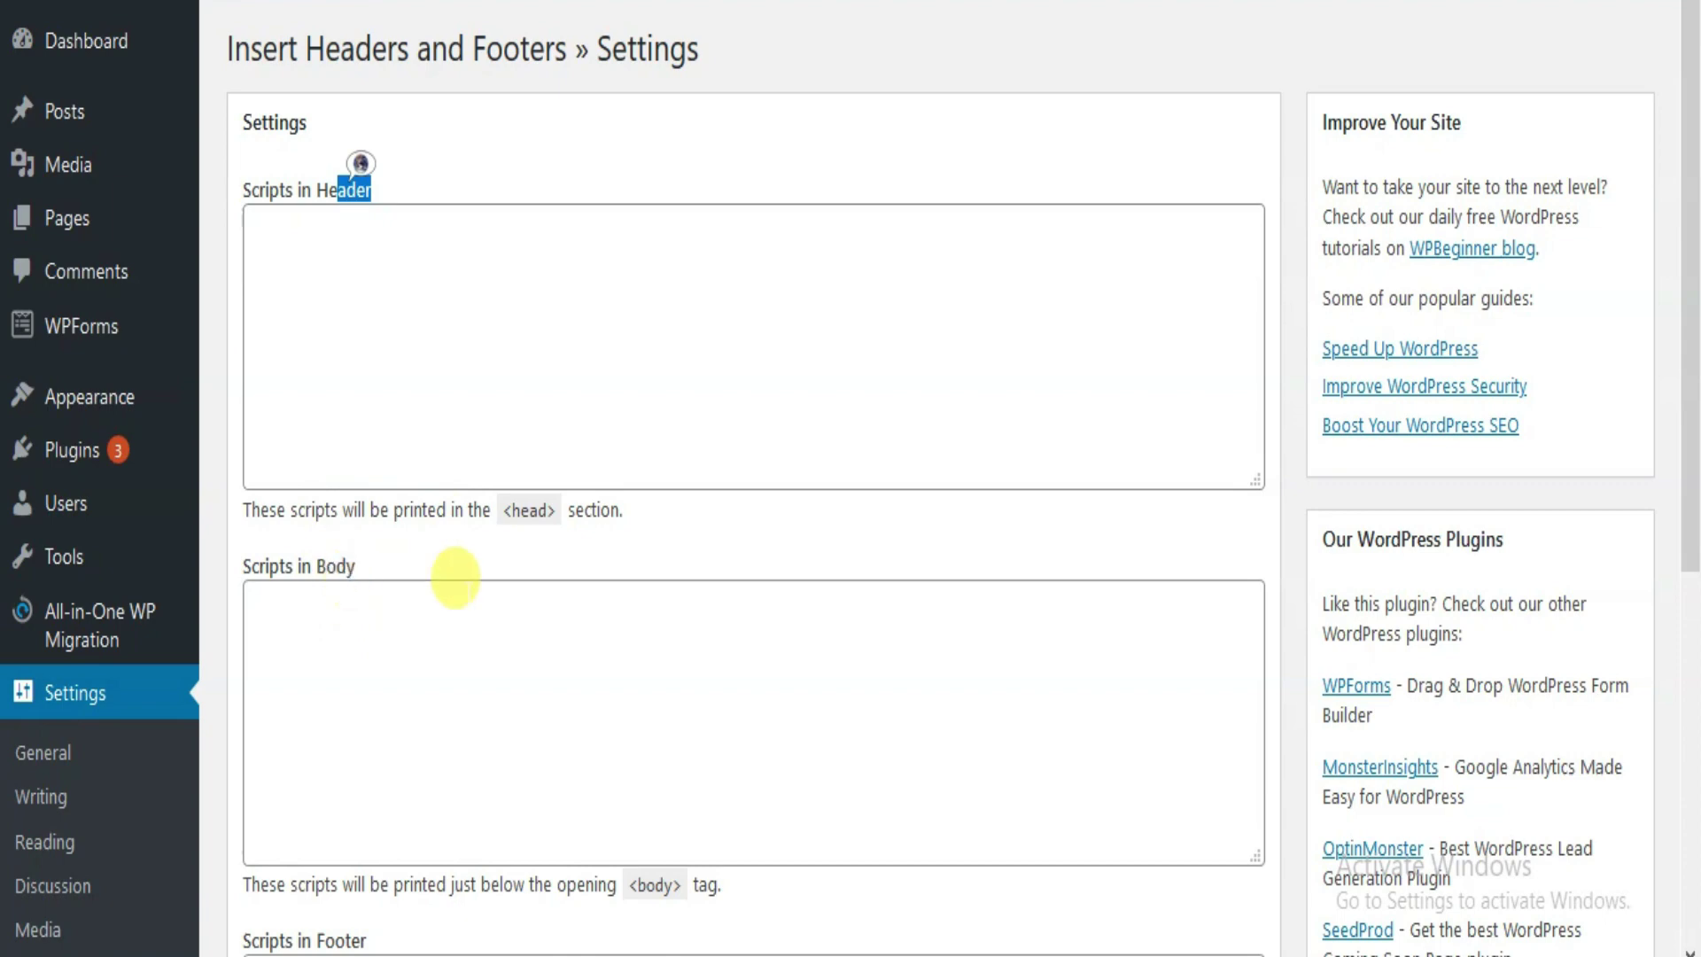
scroll(486, 608, "down", 5)
scroll(506, 585, "up", 3)
scroll(505, 585, "up", 3)
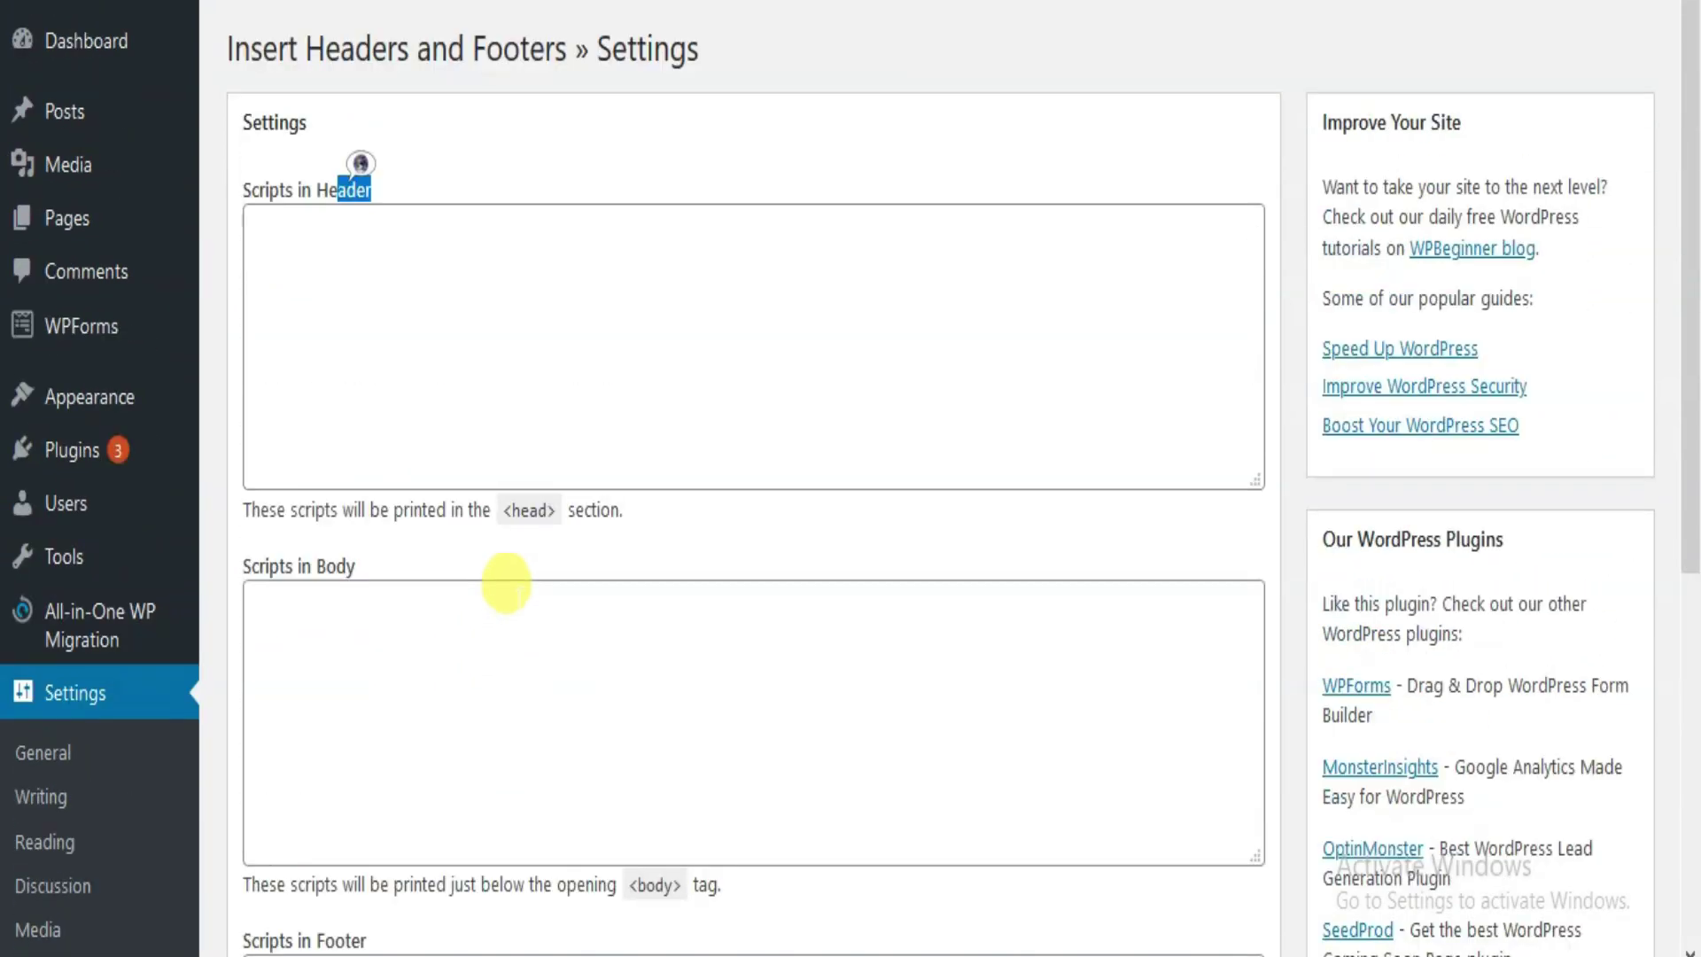
left_click(434, 296)
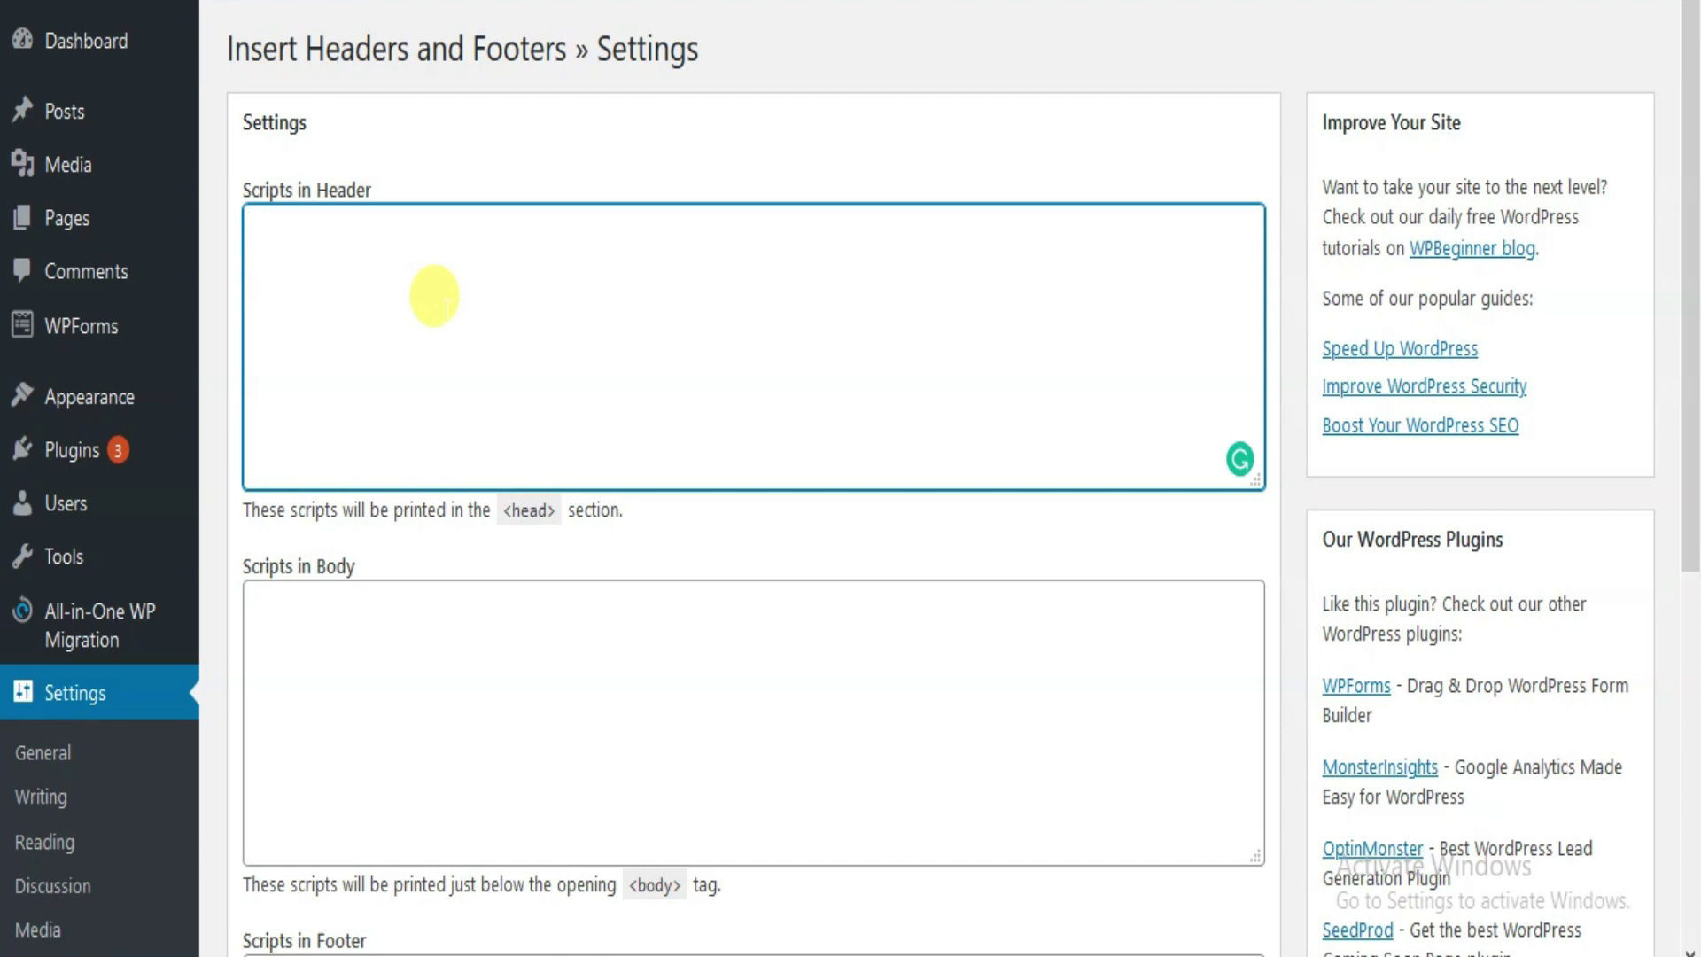
left_click(482, 645)
scroll(481, 646, "down", 4)
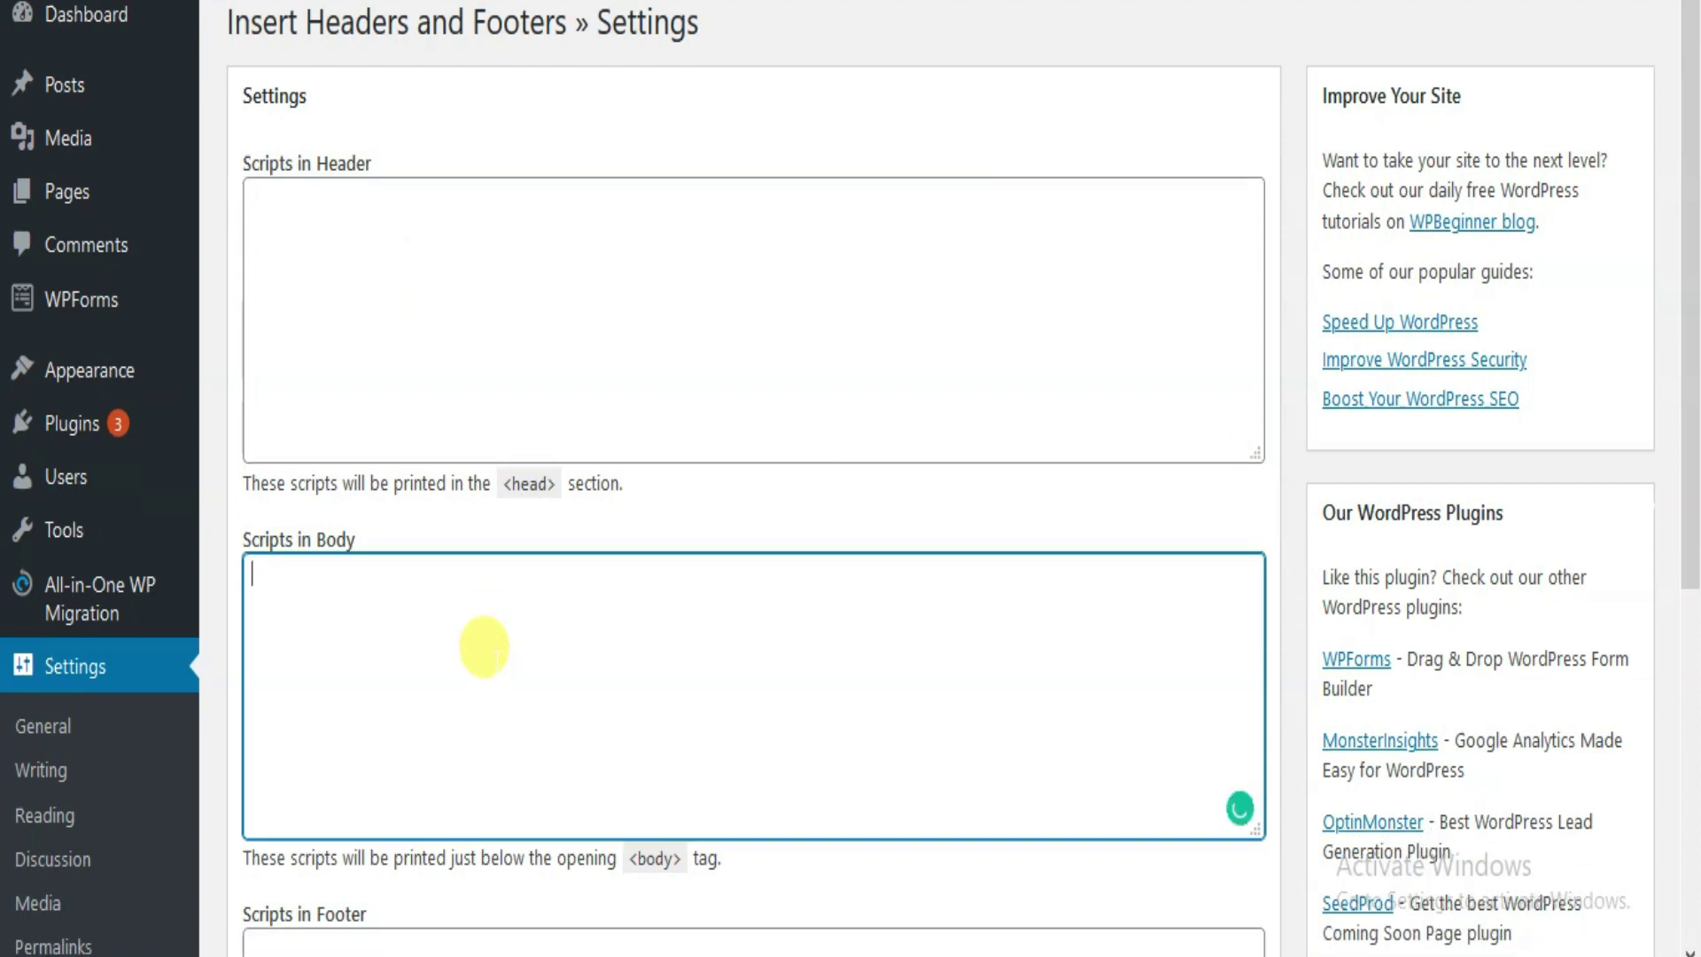
left_click(416, 29)
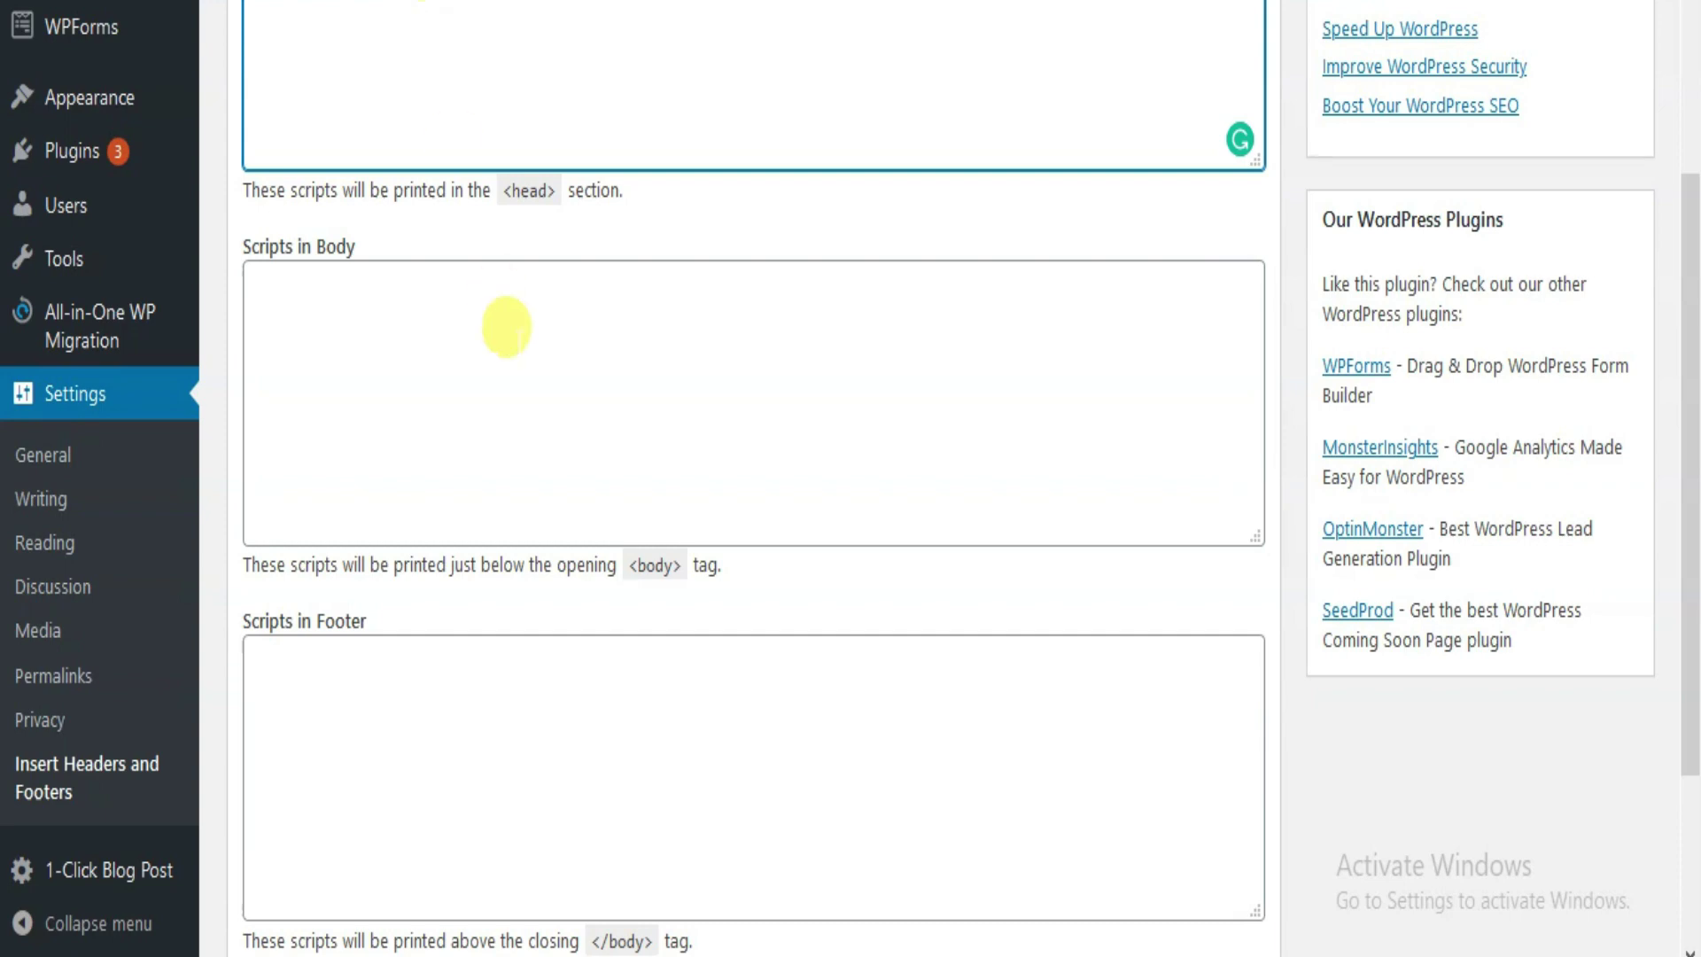
left_click(505, 326)
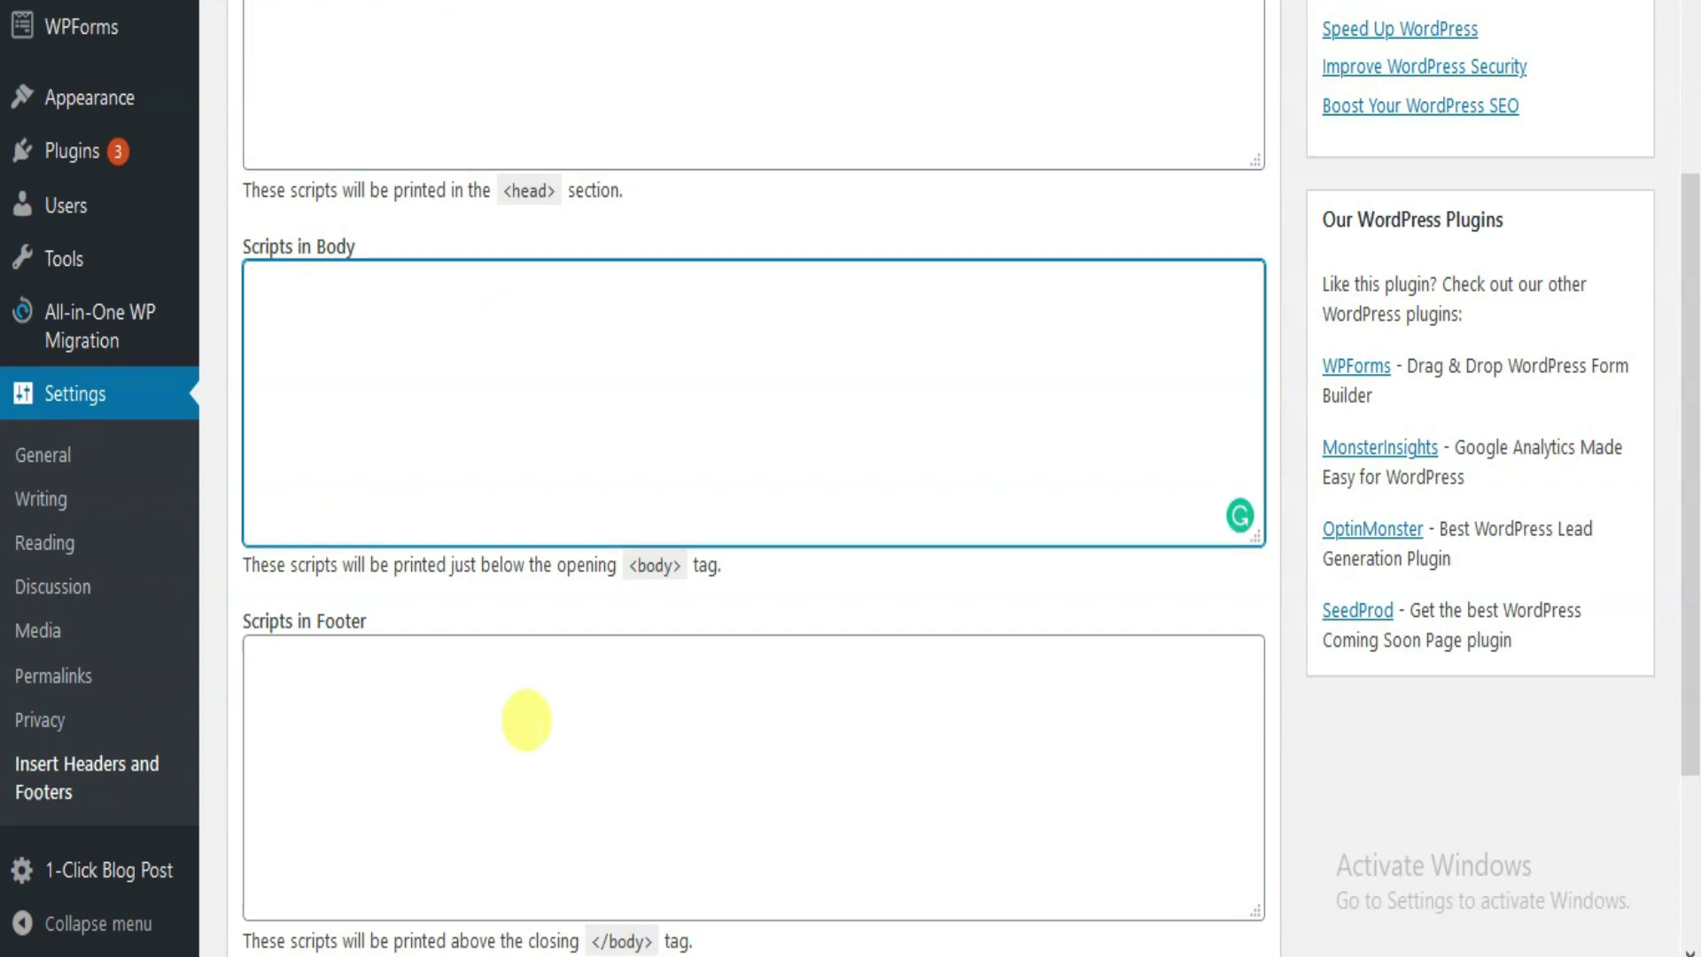
left_click(527, 722)
scroll(526, 720, "up", 4)
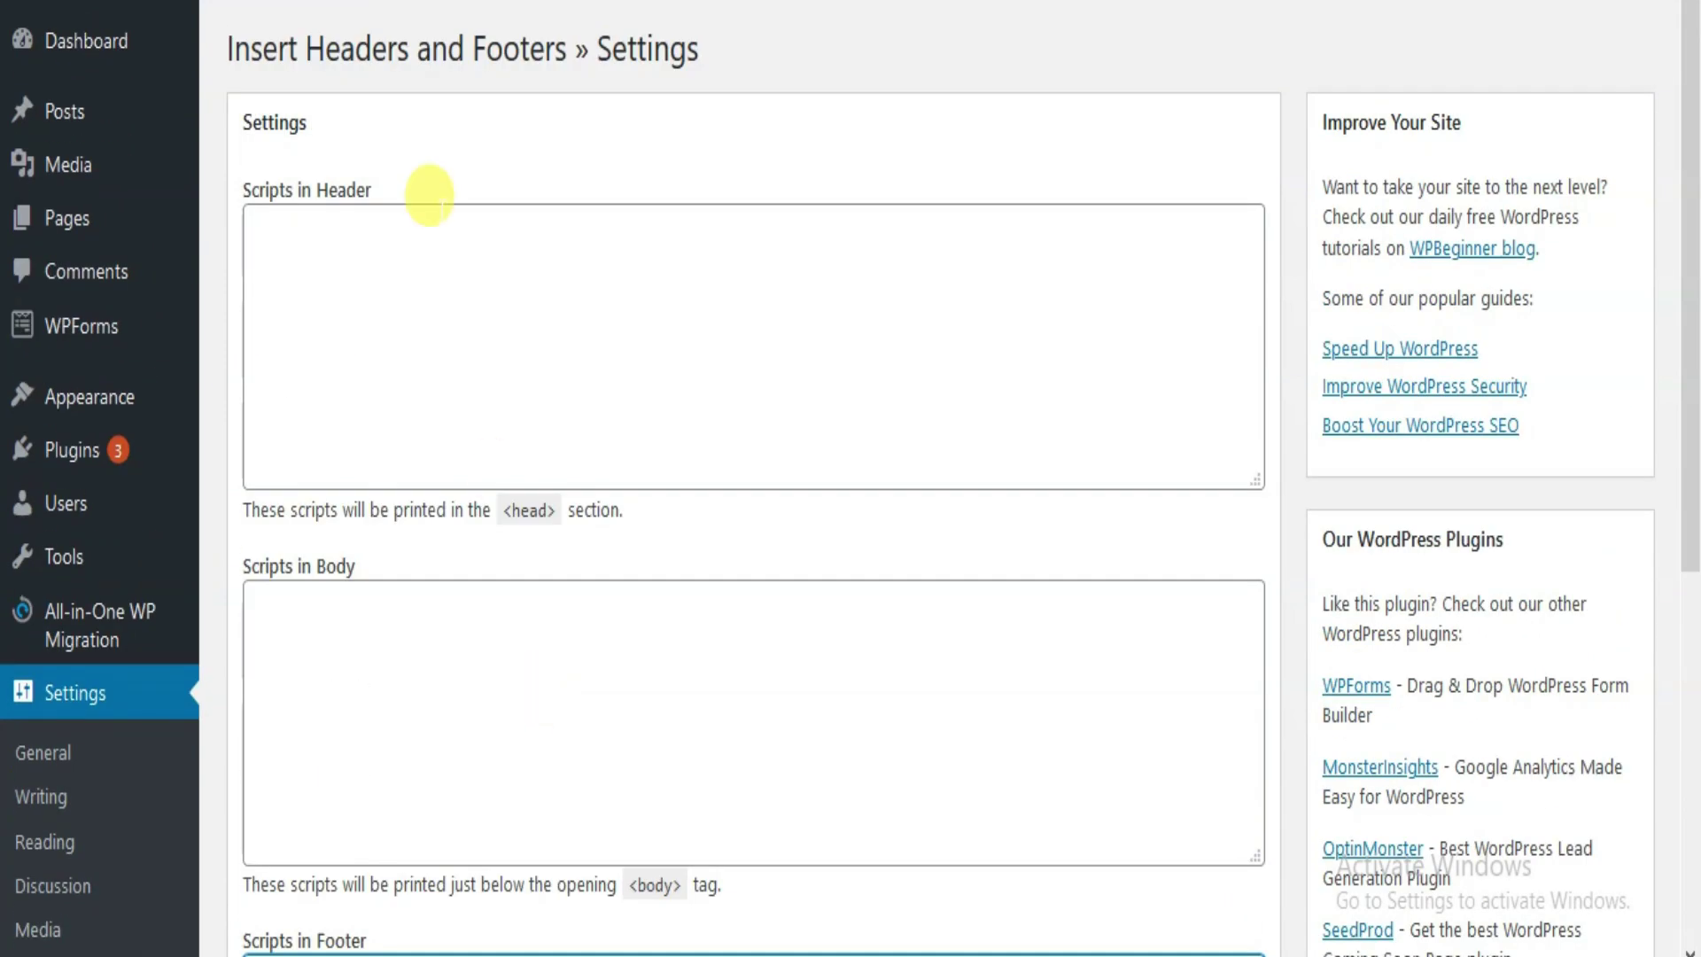
Copy the google-site-verification meta tag from Search Console, paste it into Scripts in Header and save the plugin settings.
left_click(452, 274)
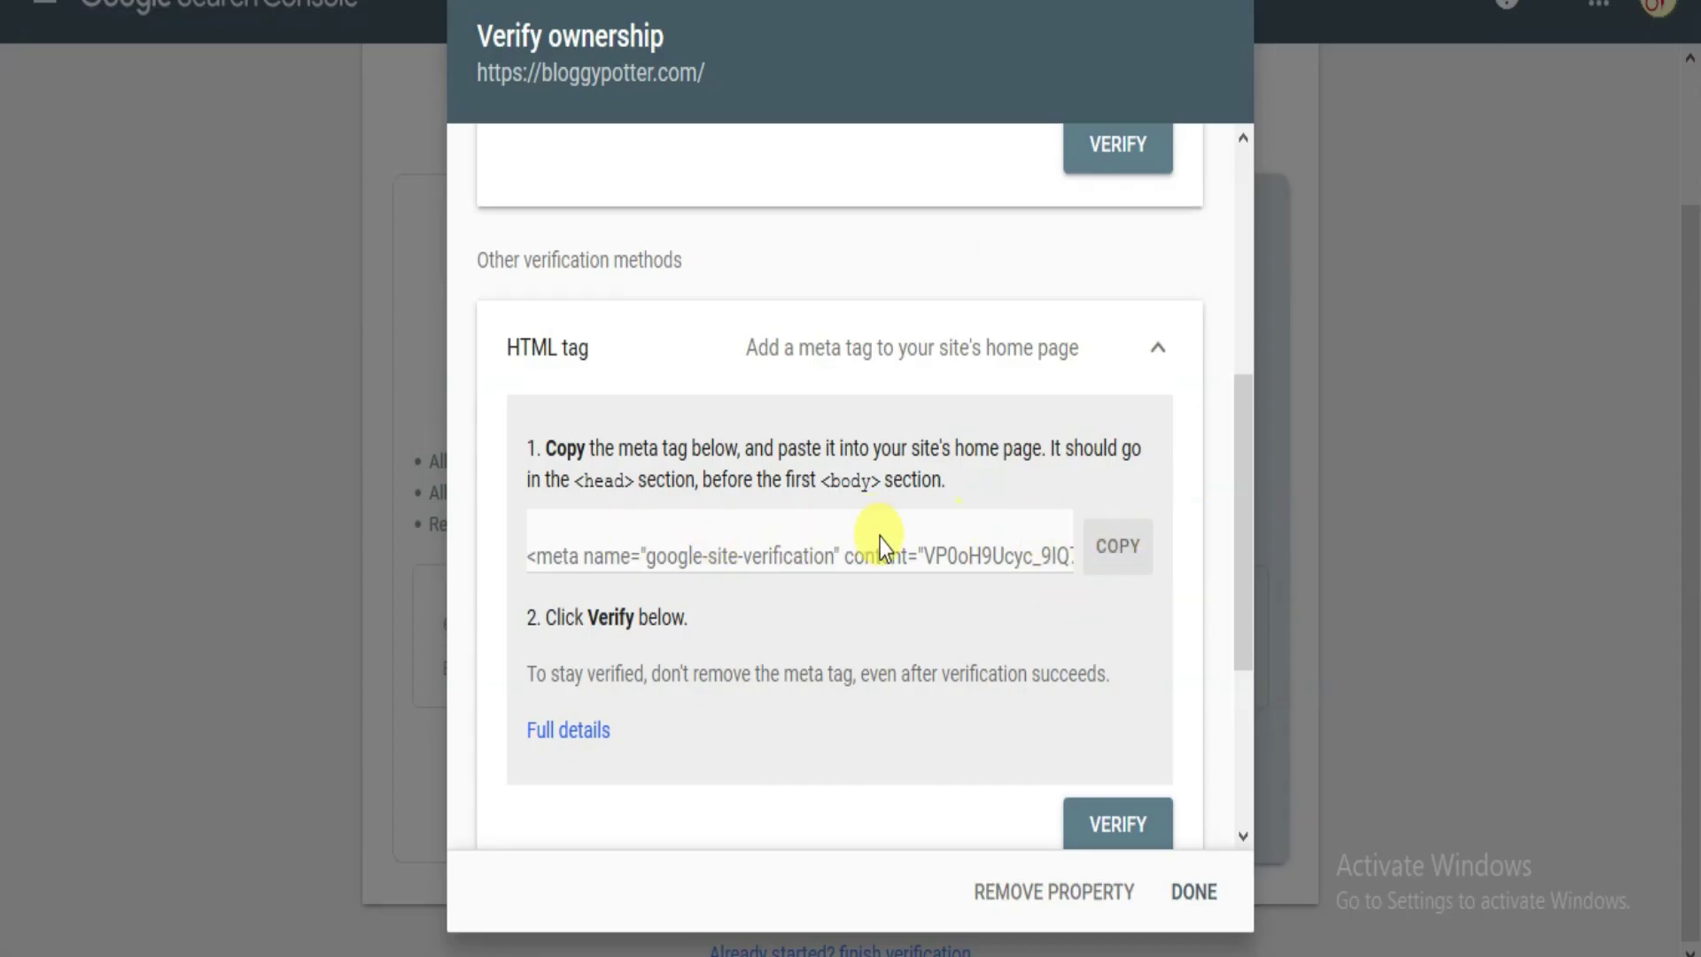
left_click(1116, 553)
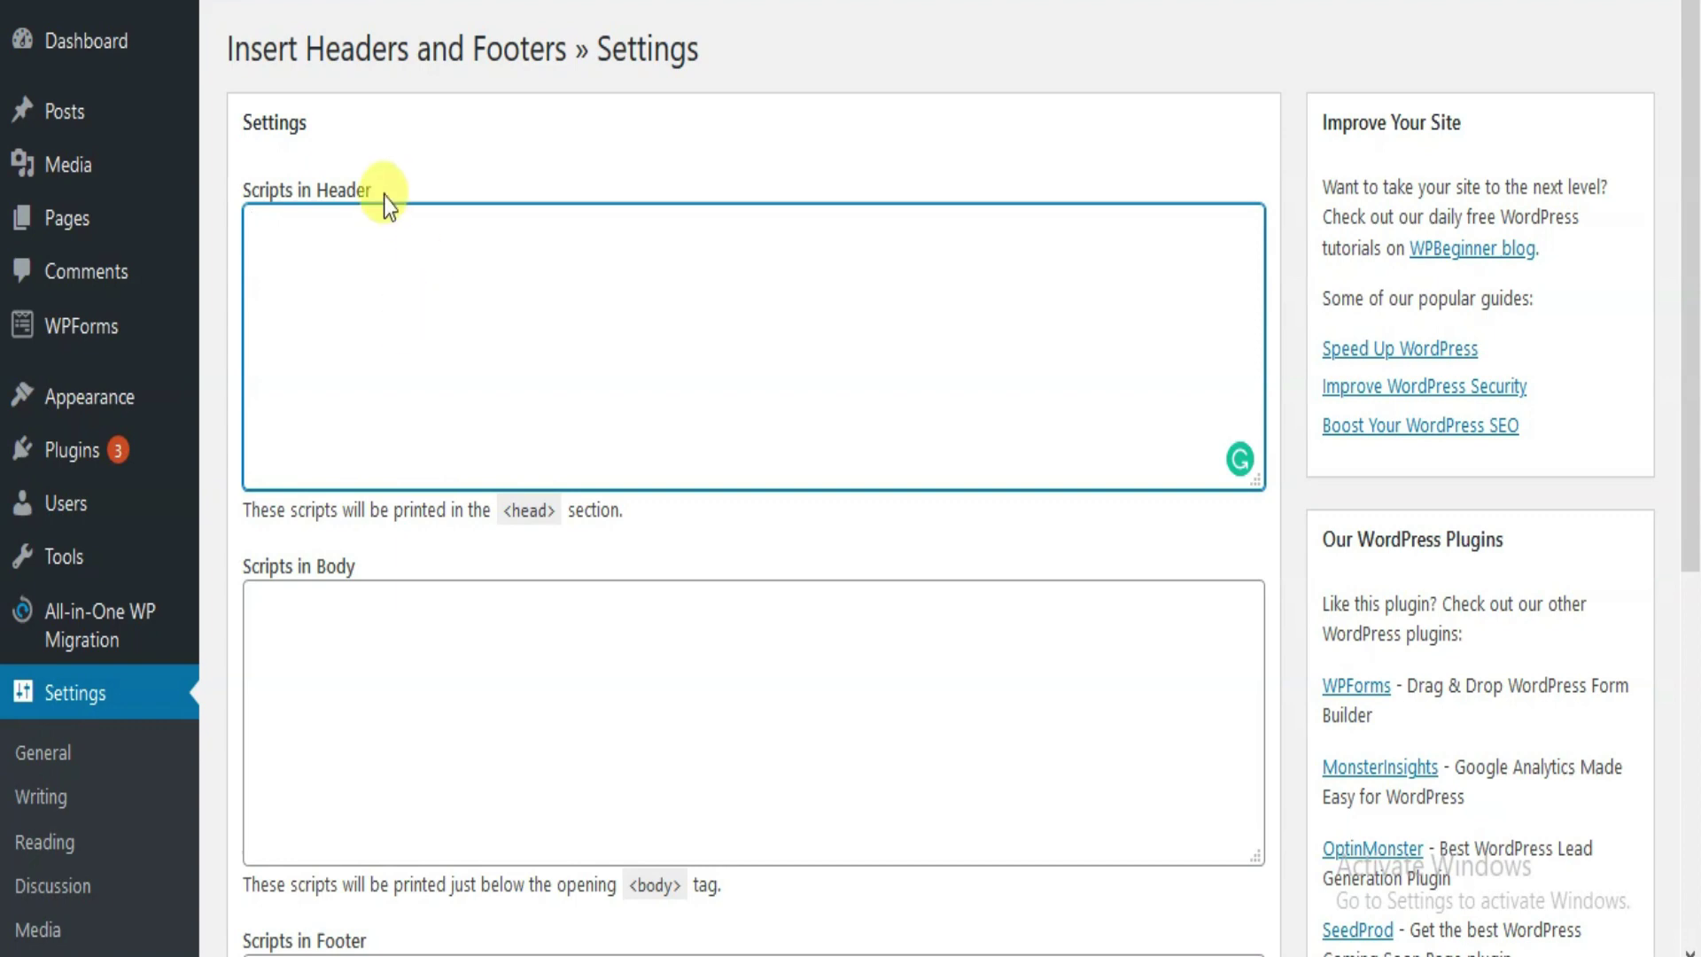
right_click(390, 236)
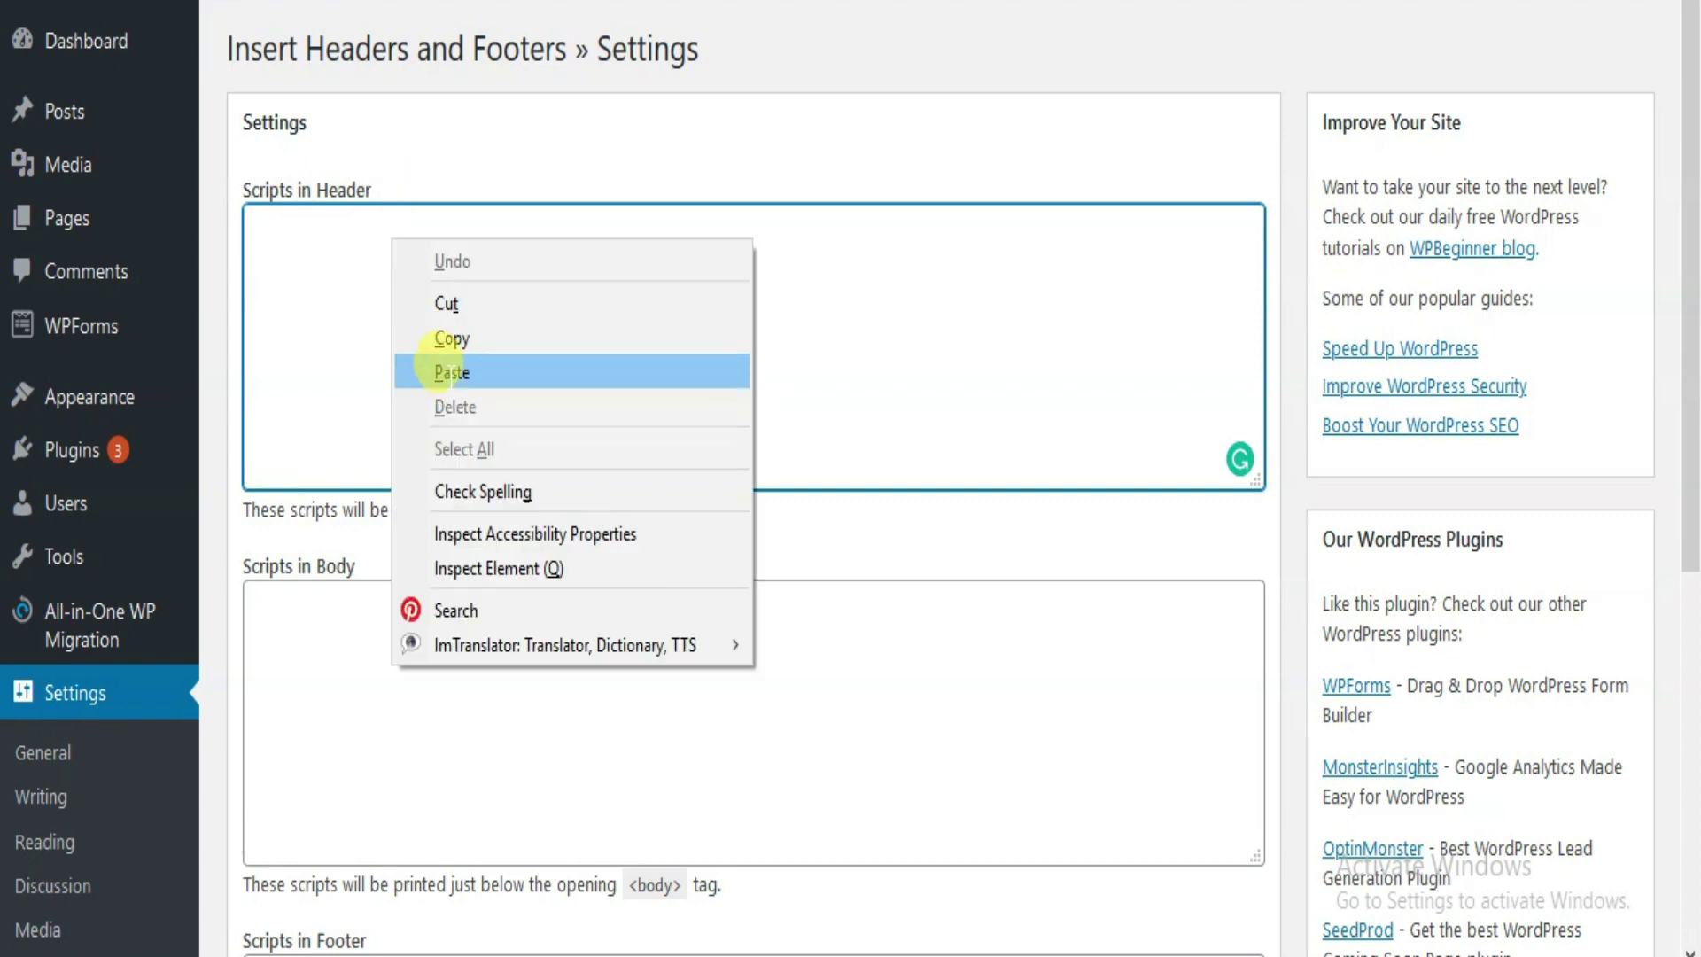
left_click(448, 379)
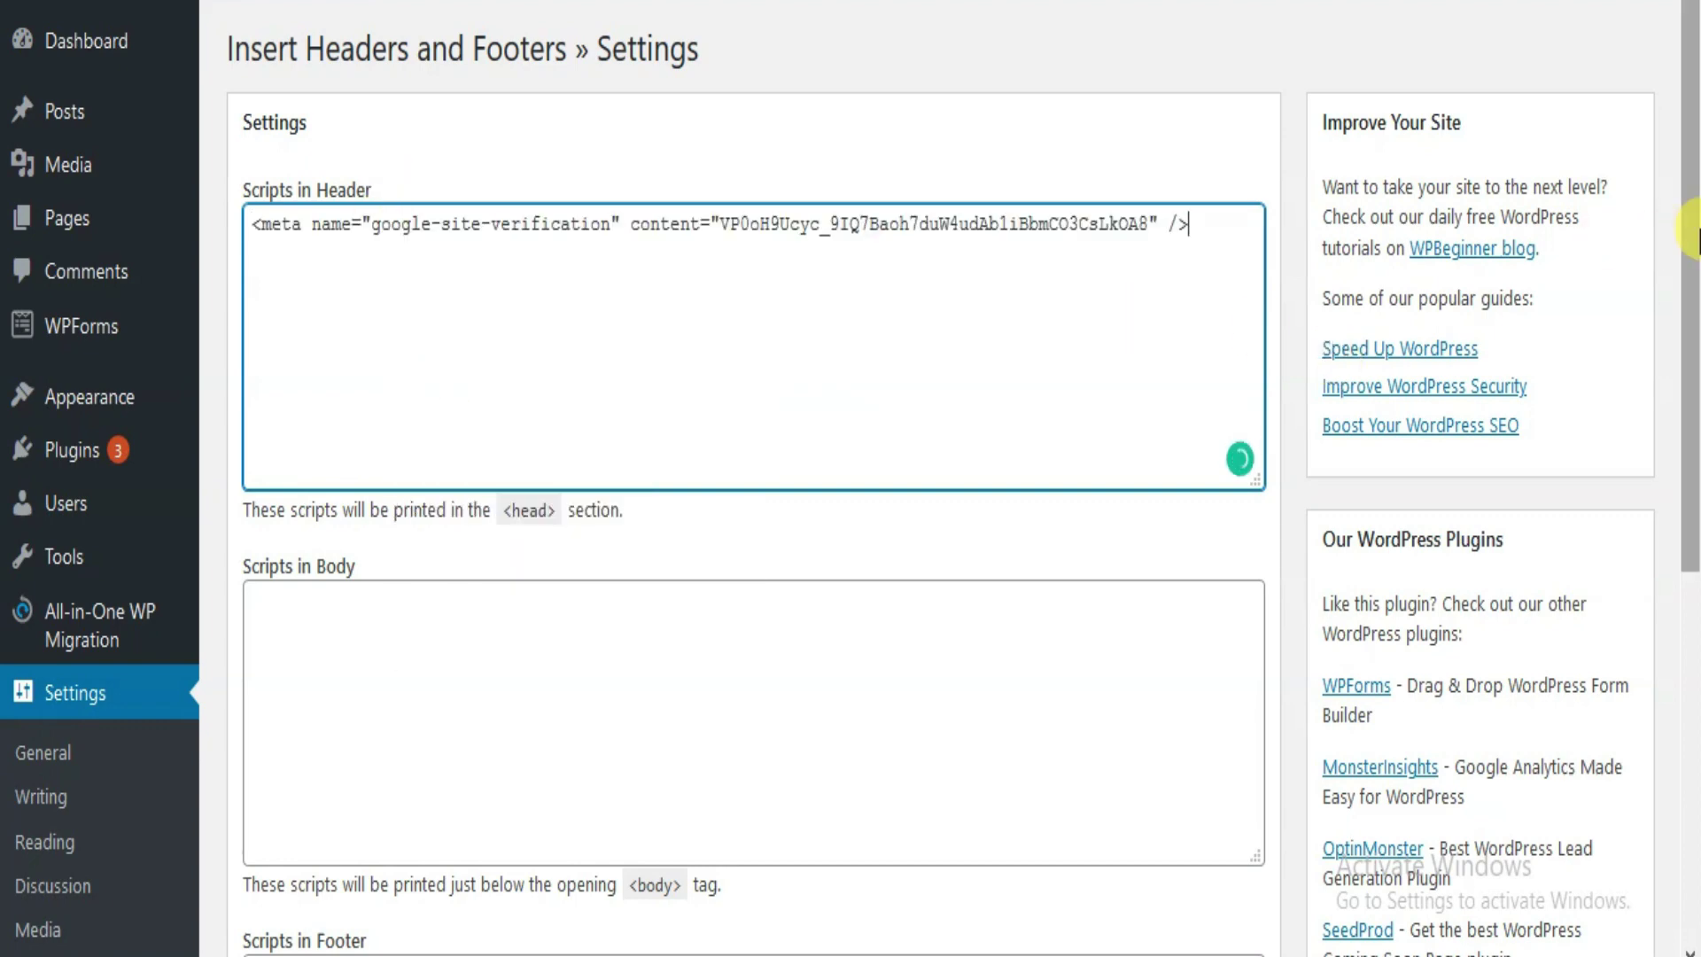
scroll(1134, 293, "down", 5)
scroll(951, 366, "down", 1)
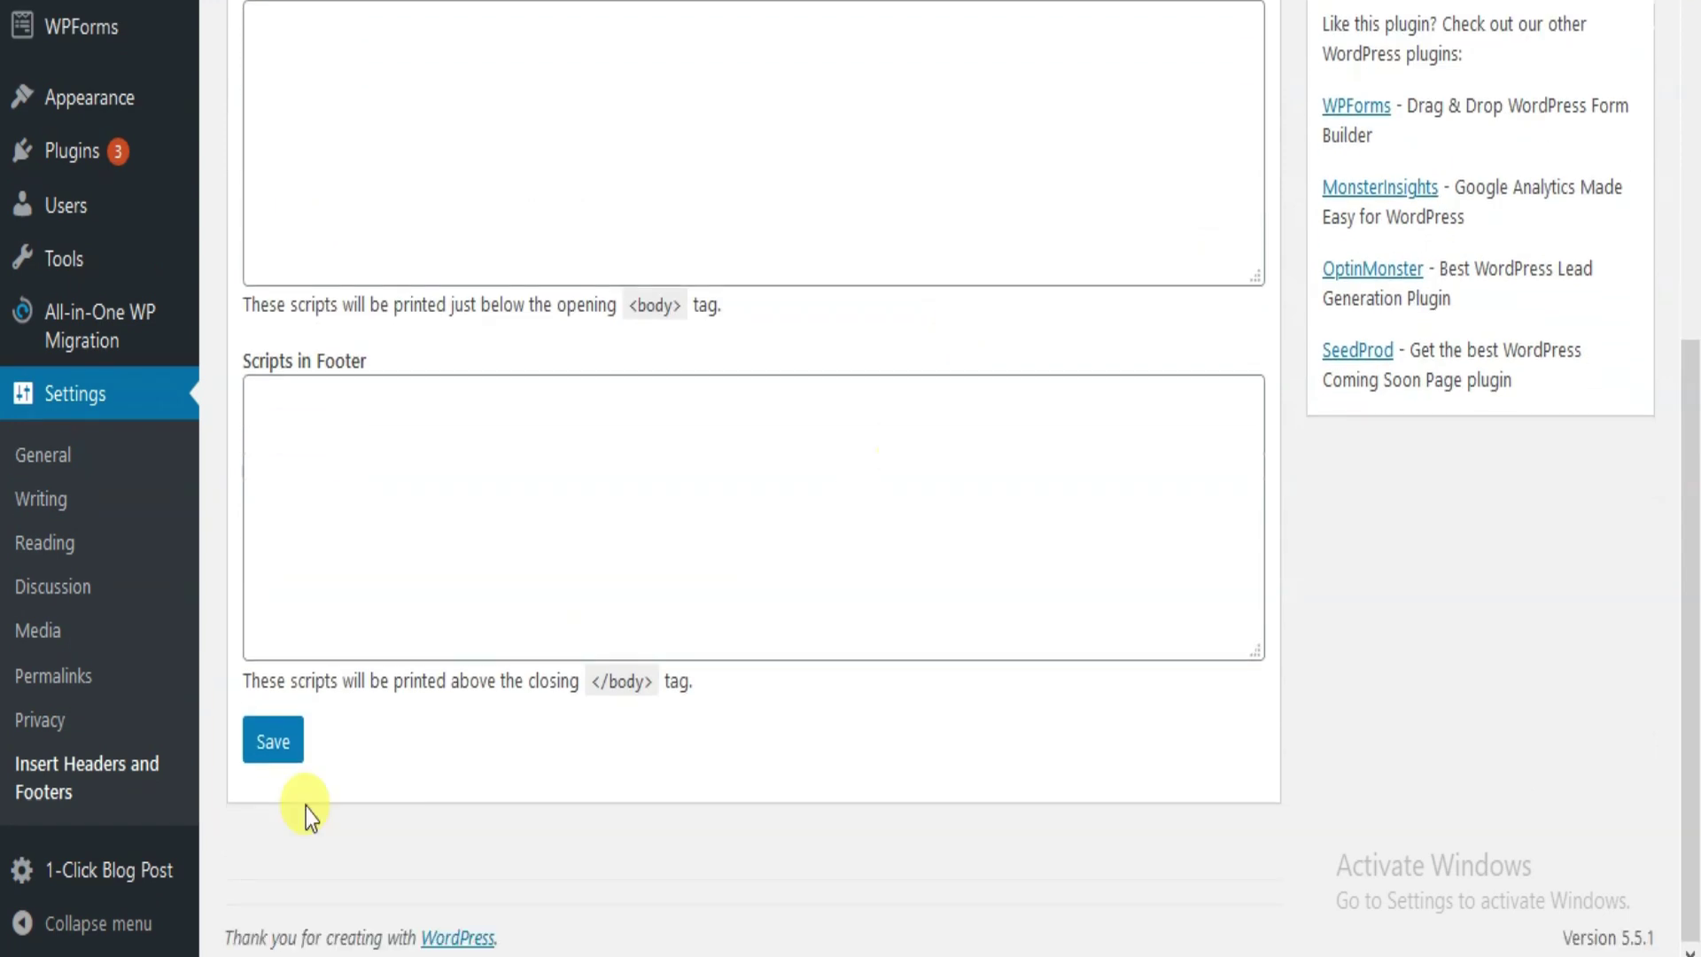
left_click(273, 738)
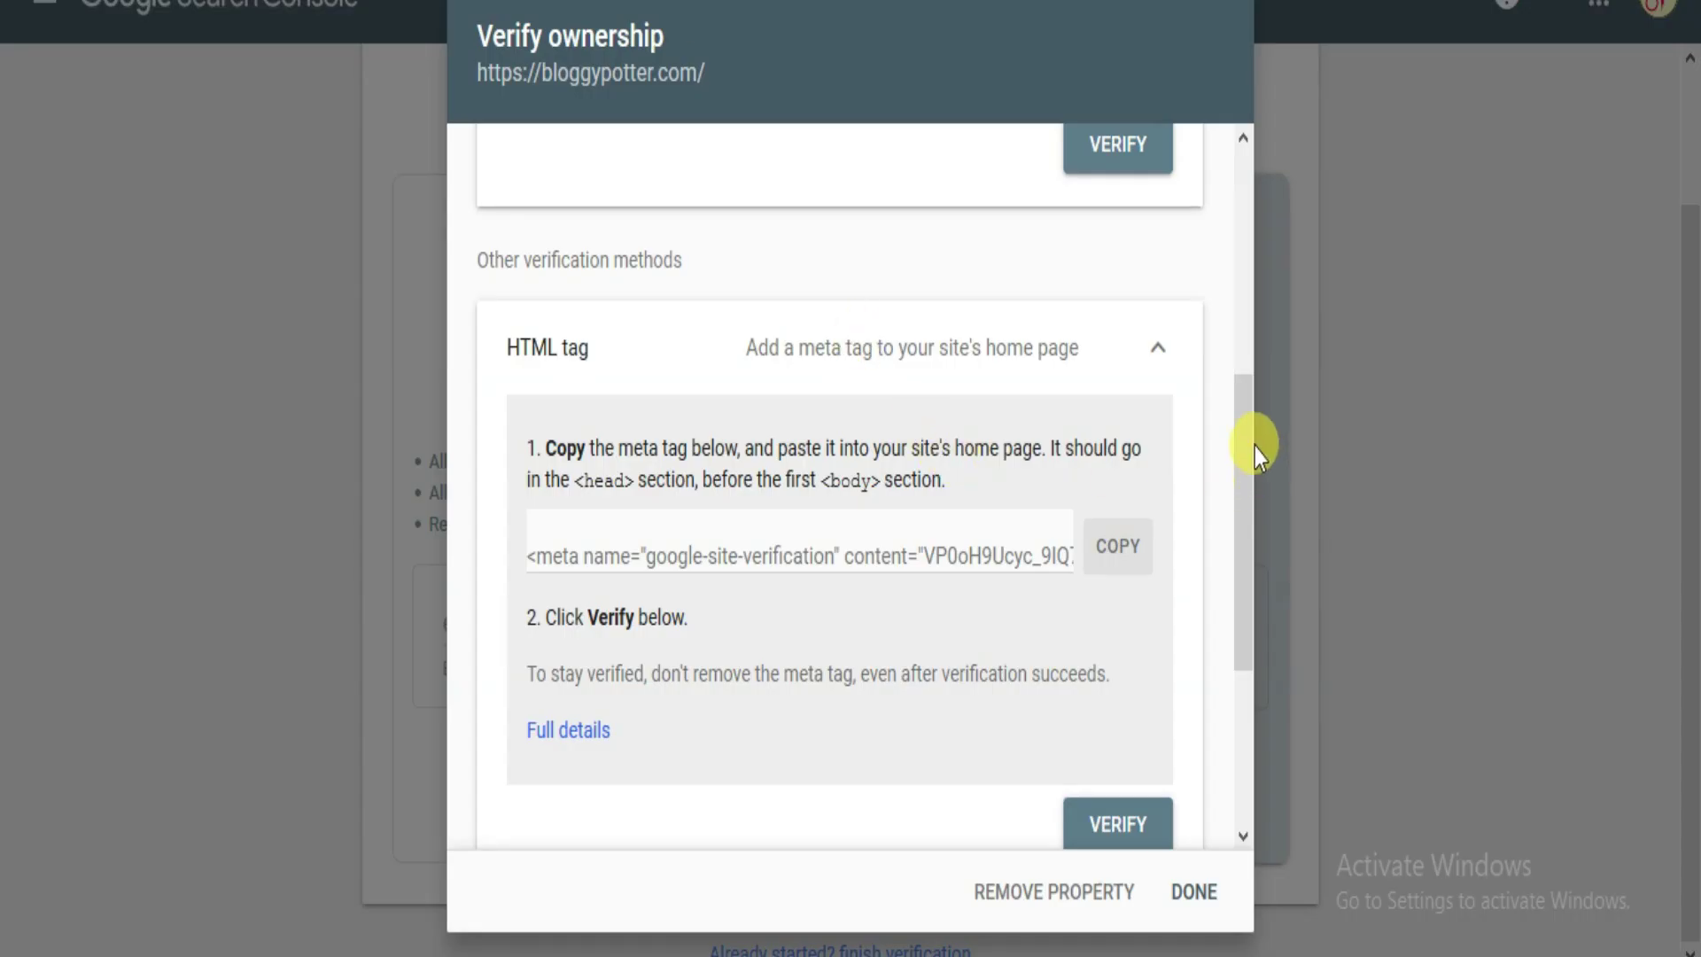
left_click_drag(1240, 443, 1240, 531)
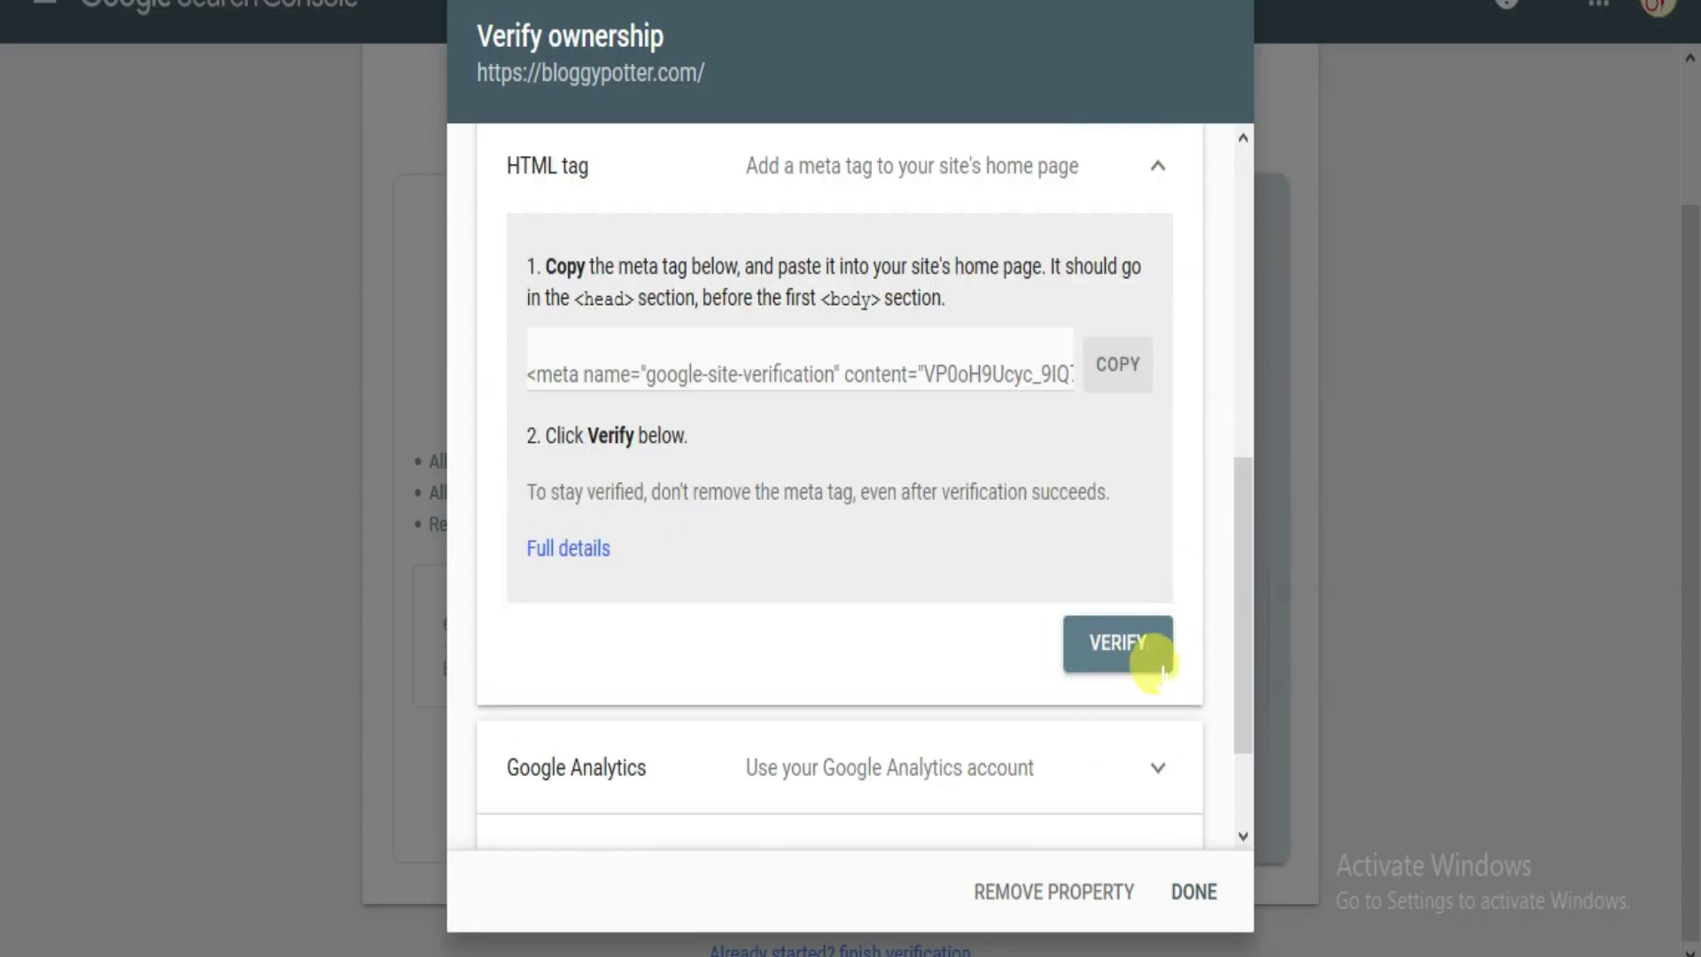
left_click(1105, 647)
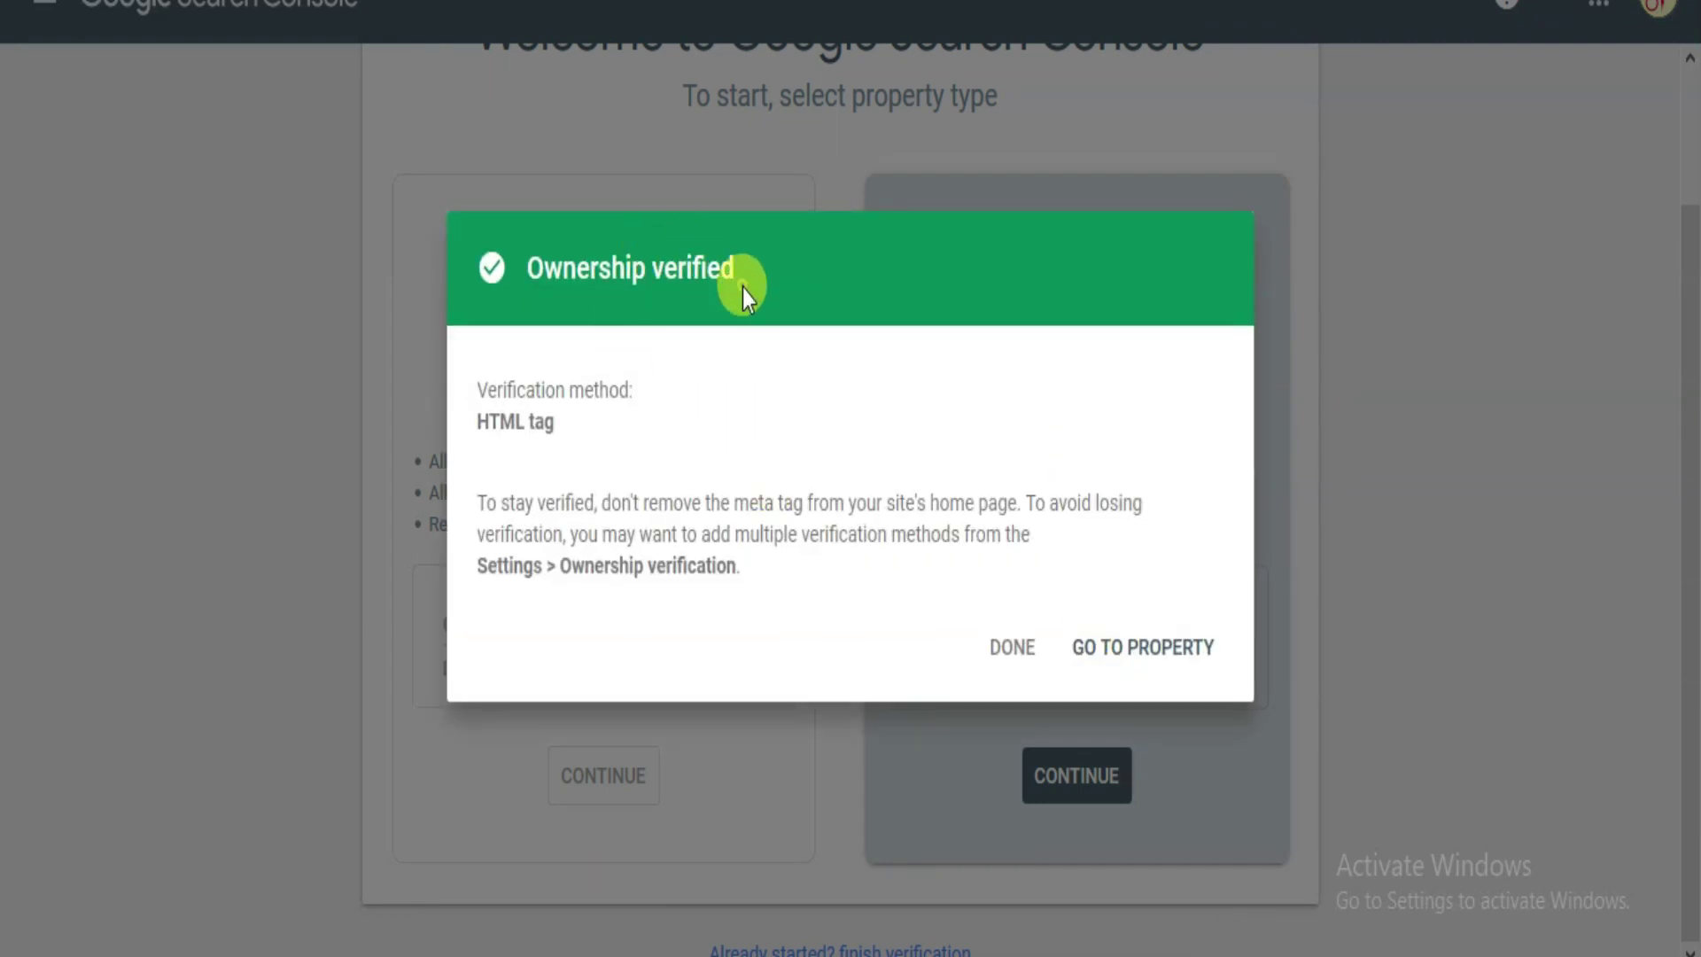
left_click_drag(528, 268, 565, 288)
left_click(781, 292)
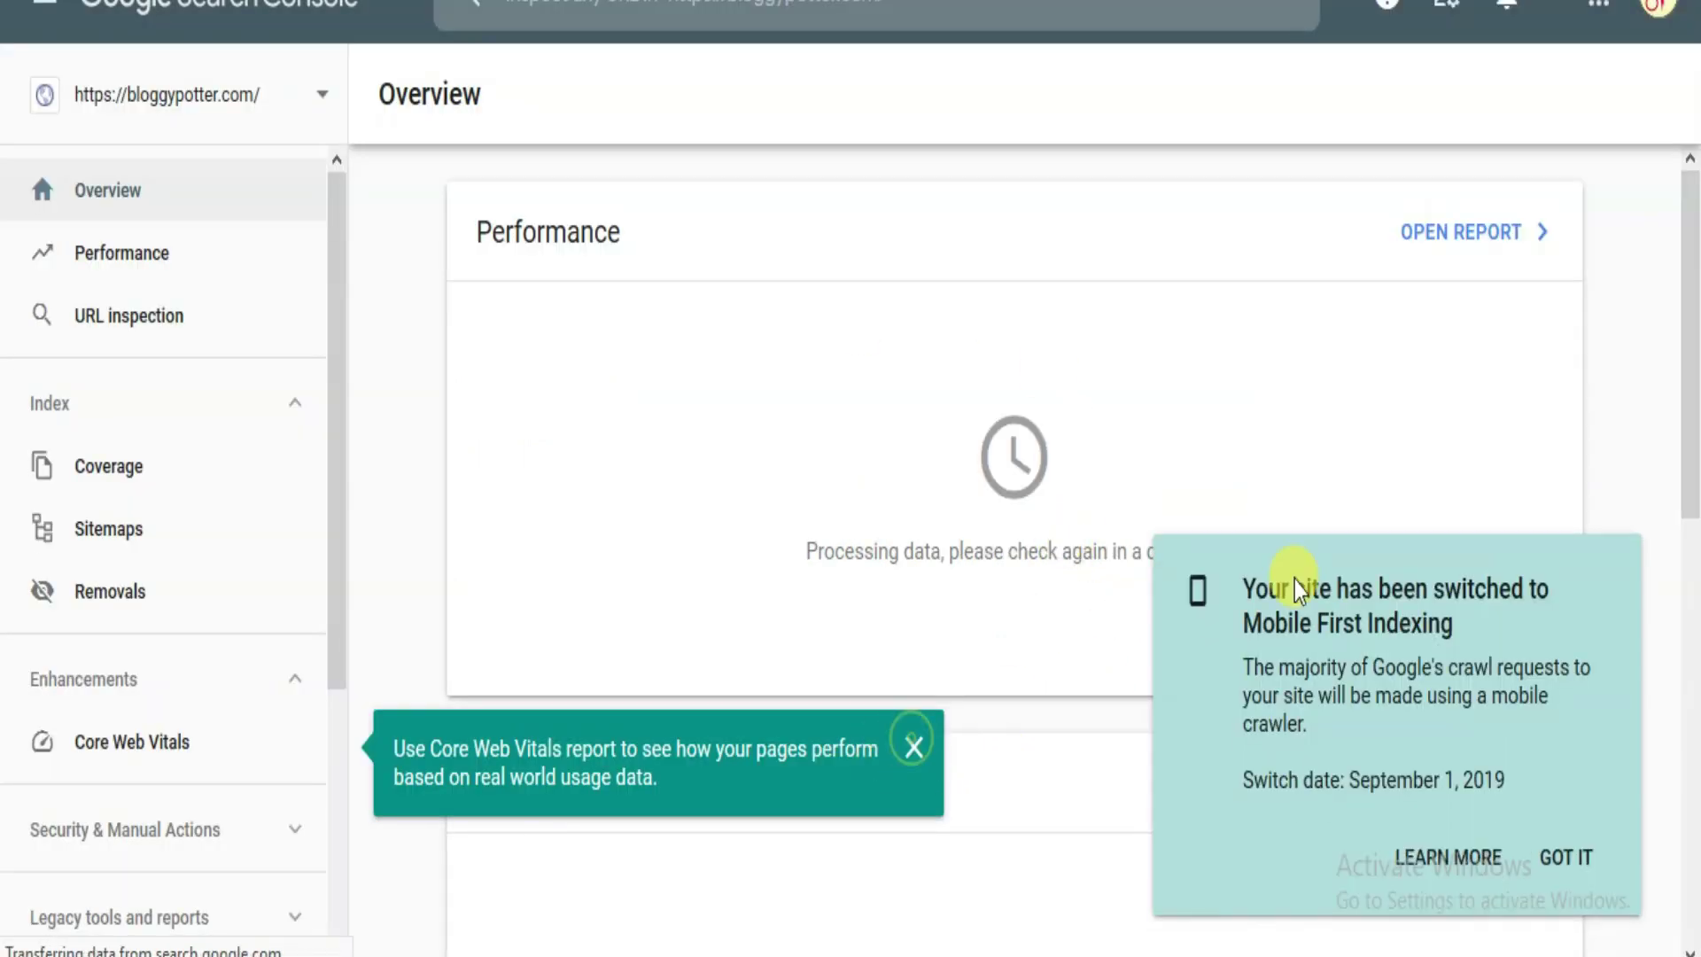
Dismiss the Core Web Vitals and Mobile First Indexing notices on the property's Overview page and look over its report sections.
left_click(914, 748)
left_click_drag(1684, 182, 1683, 571)
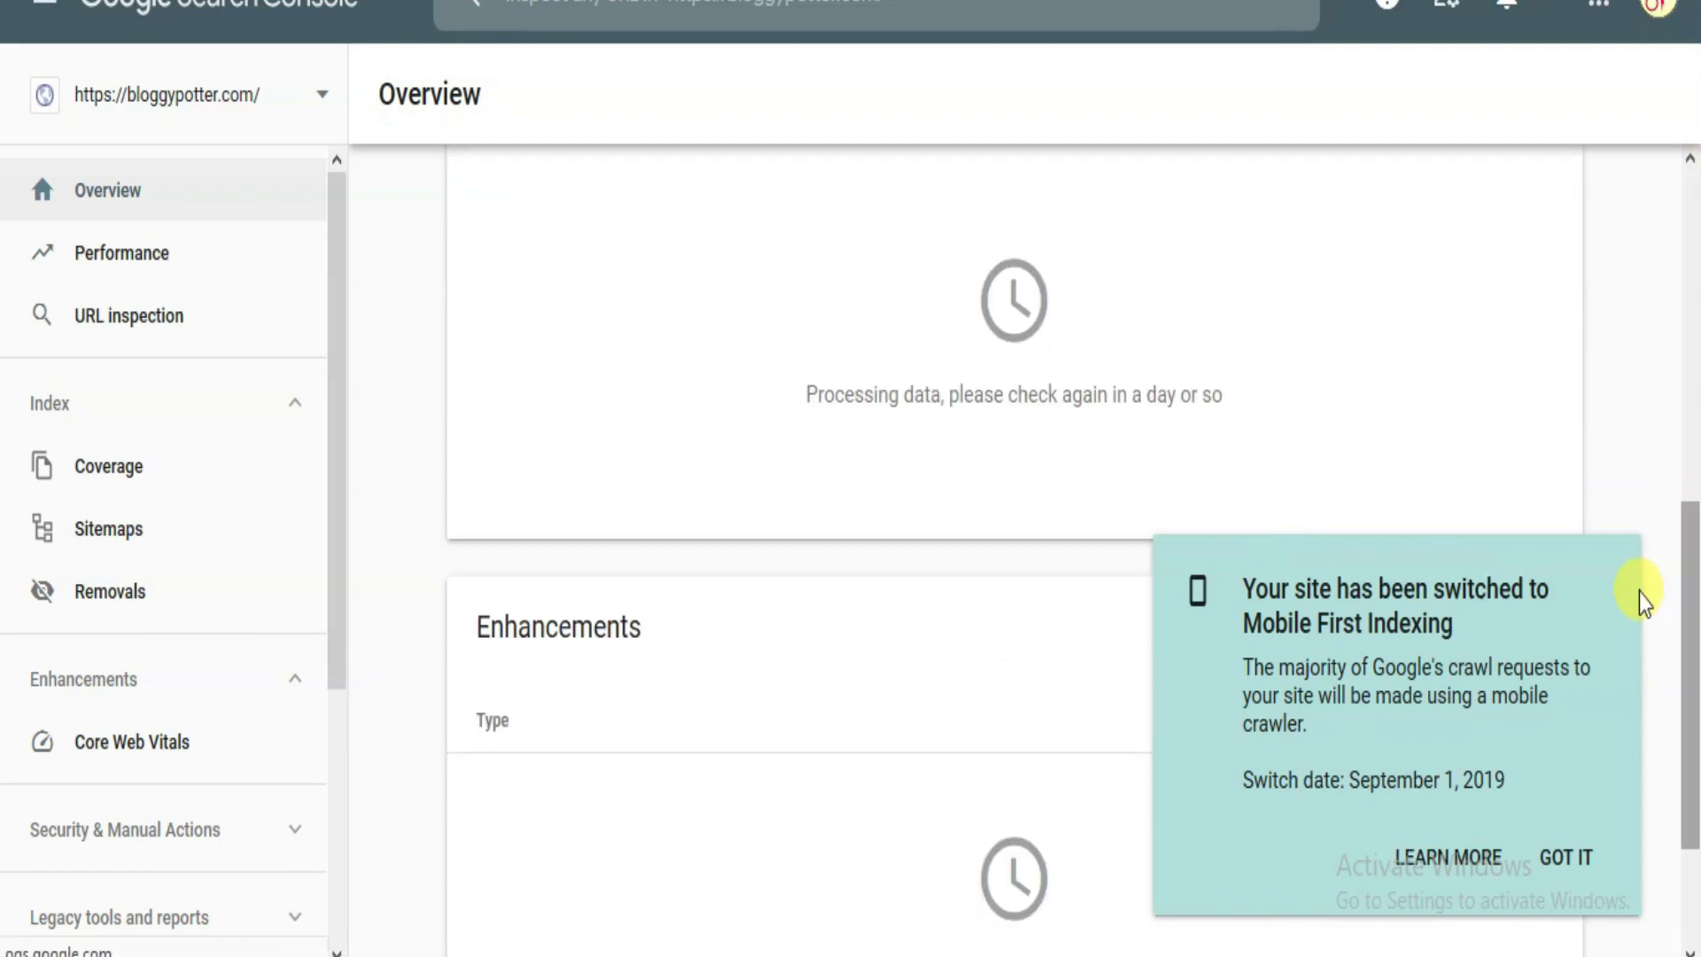
left_click(1568, 864)
left_click_drag(1689, 665, 1693, 265)
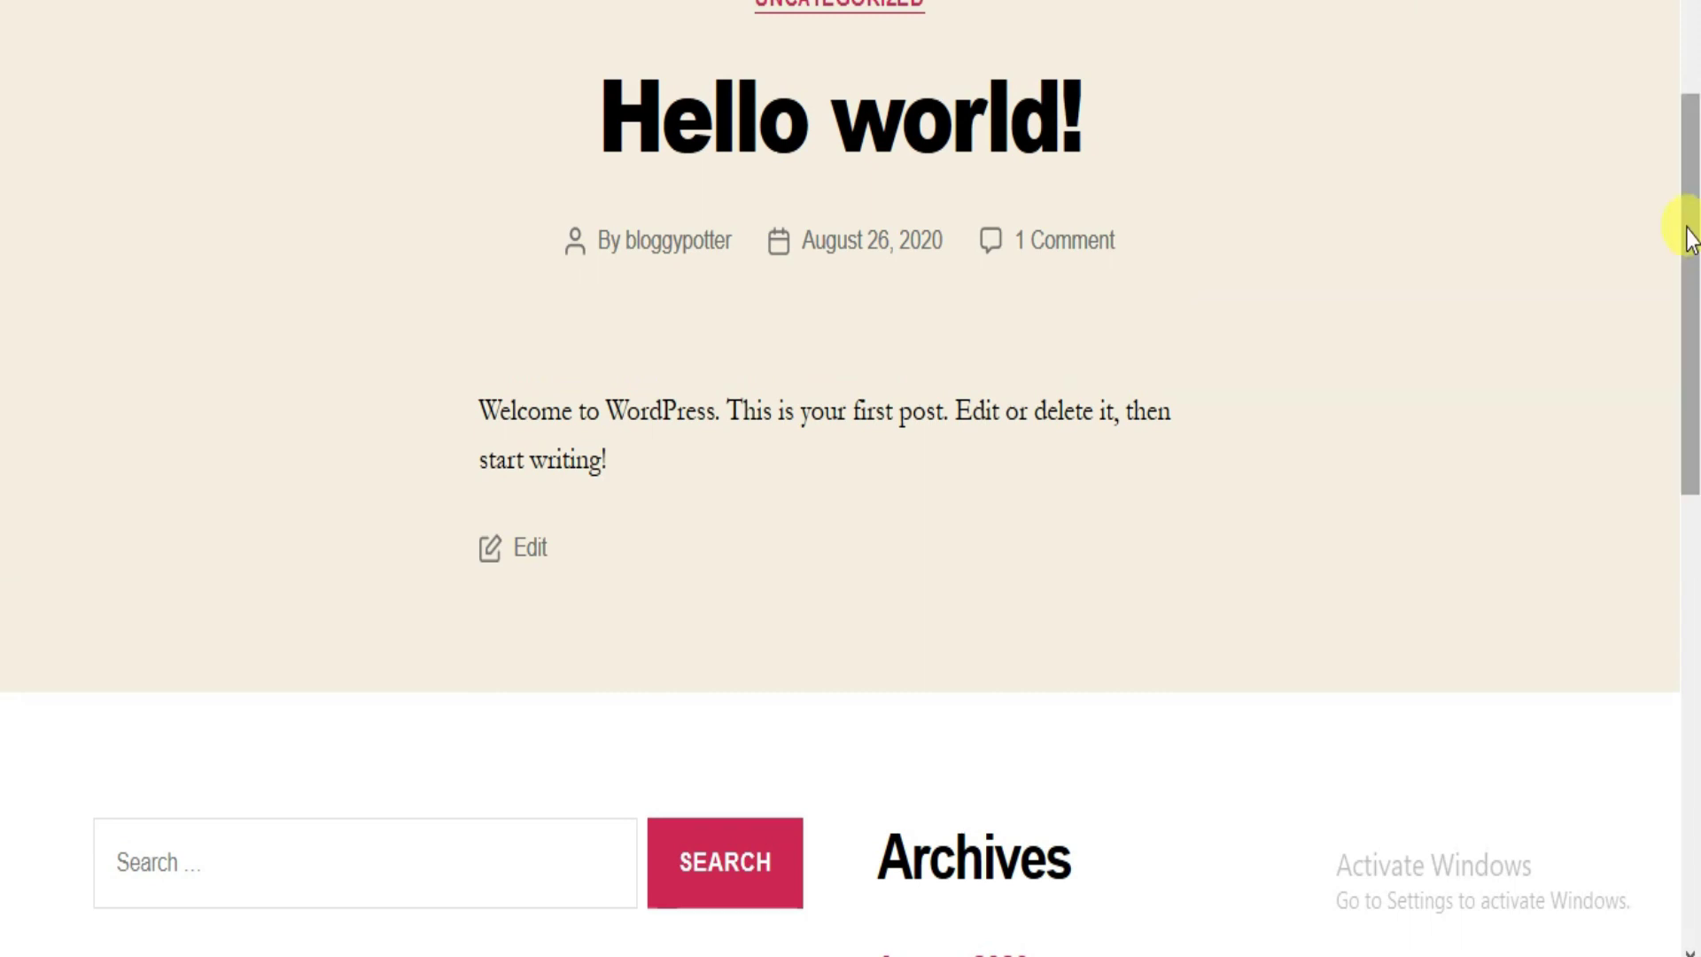
left_click_drag(1693, 236, 1691, 390)
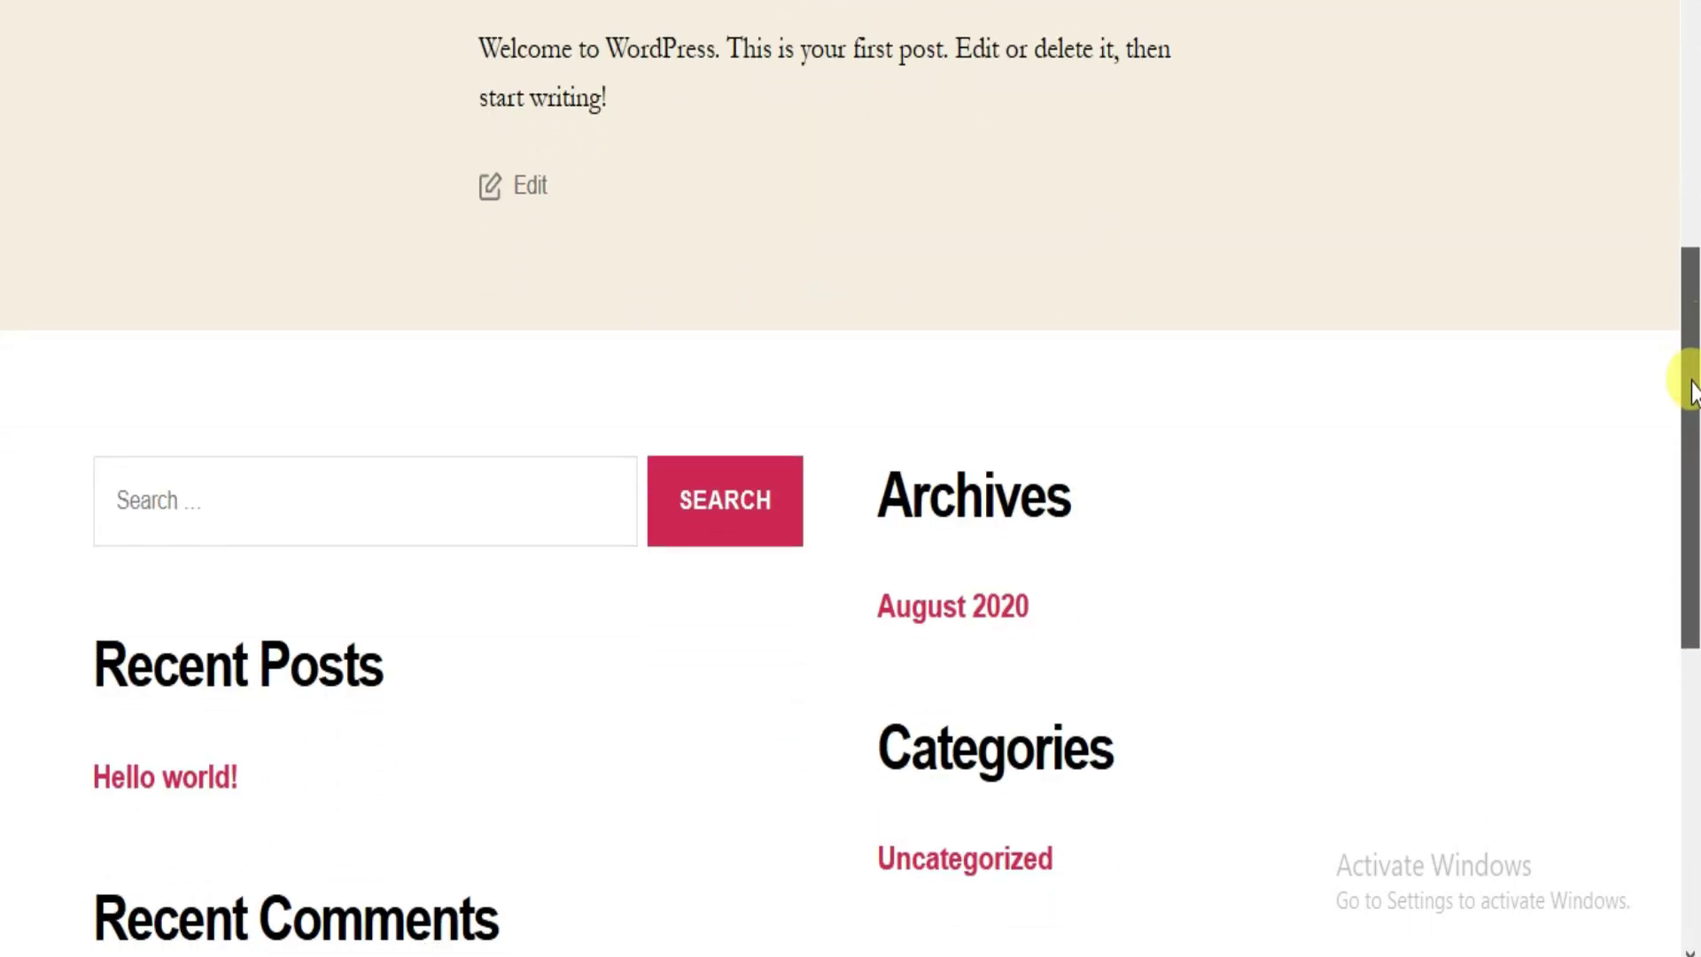
scroll(1693, 369, "up", 1)
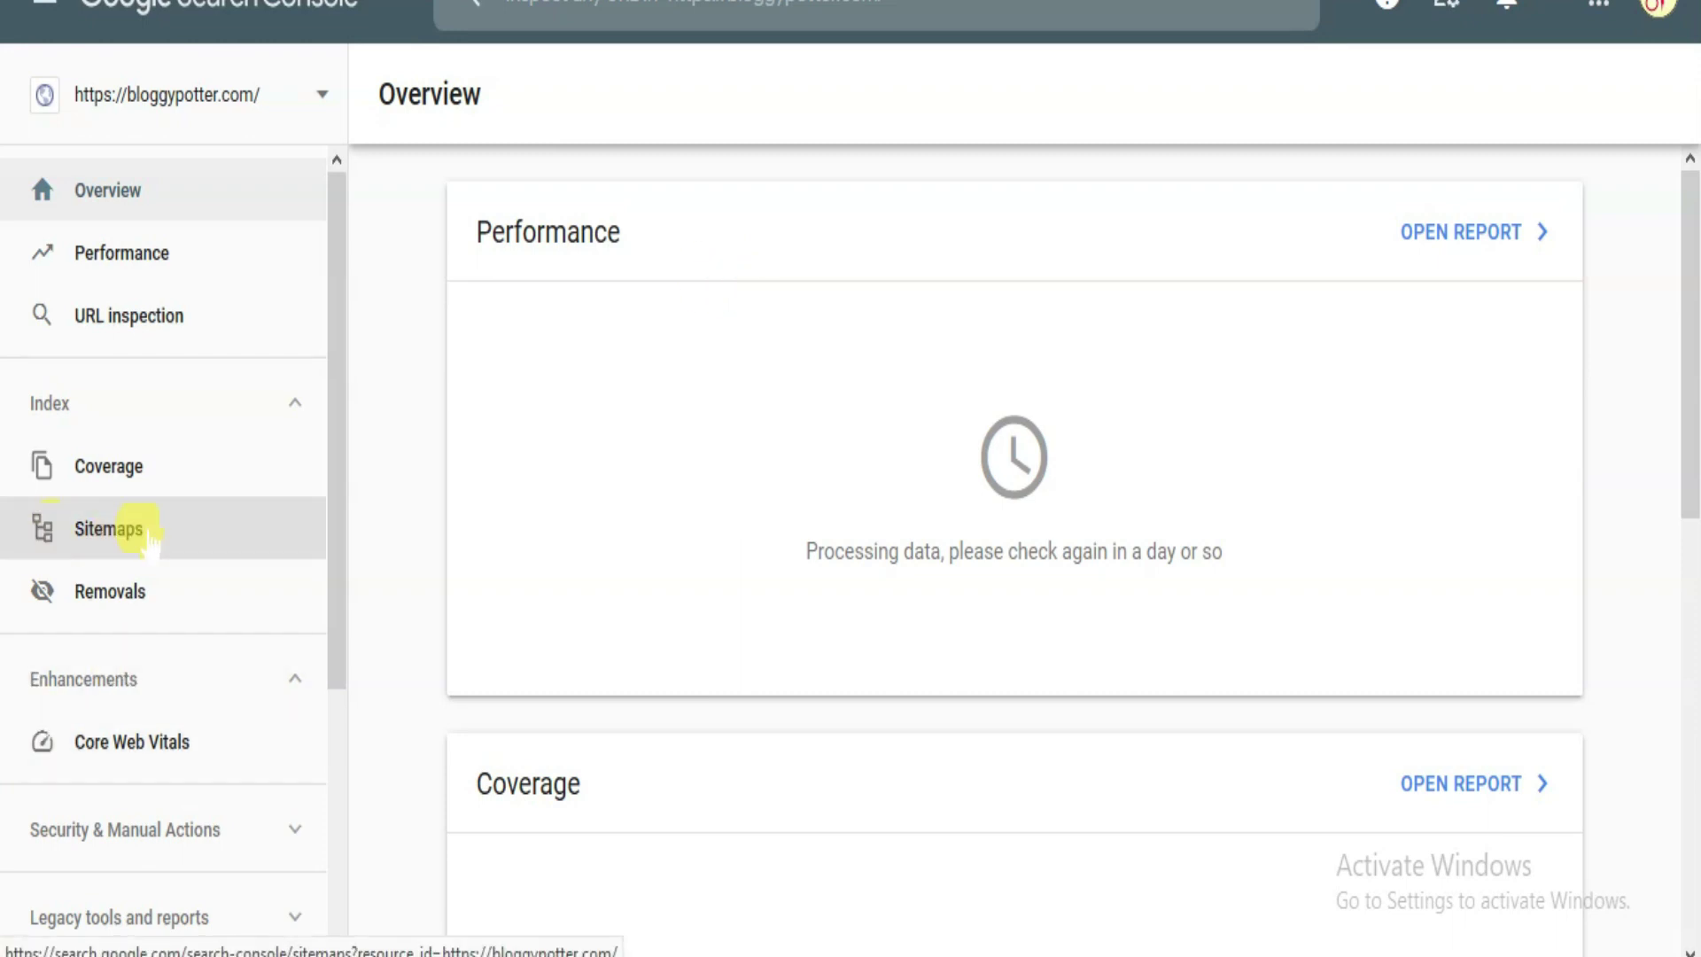
Open the Sitemaps page of the bloggypotter.com property and enter sitemap_index.xml as the new sitemap URL.
left_click(124, 535)
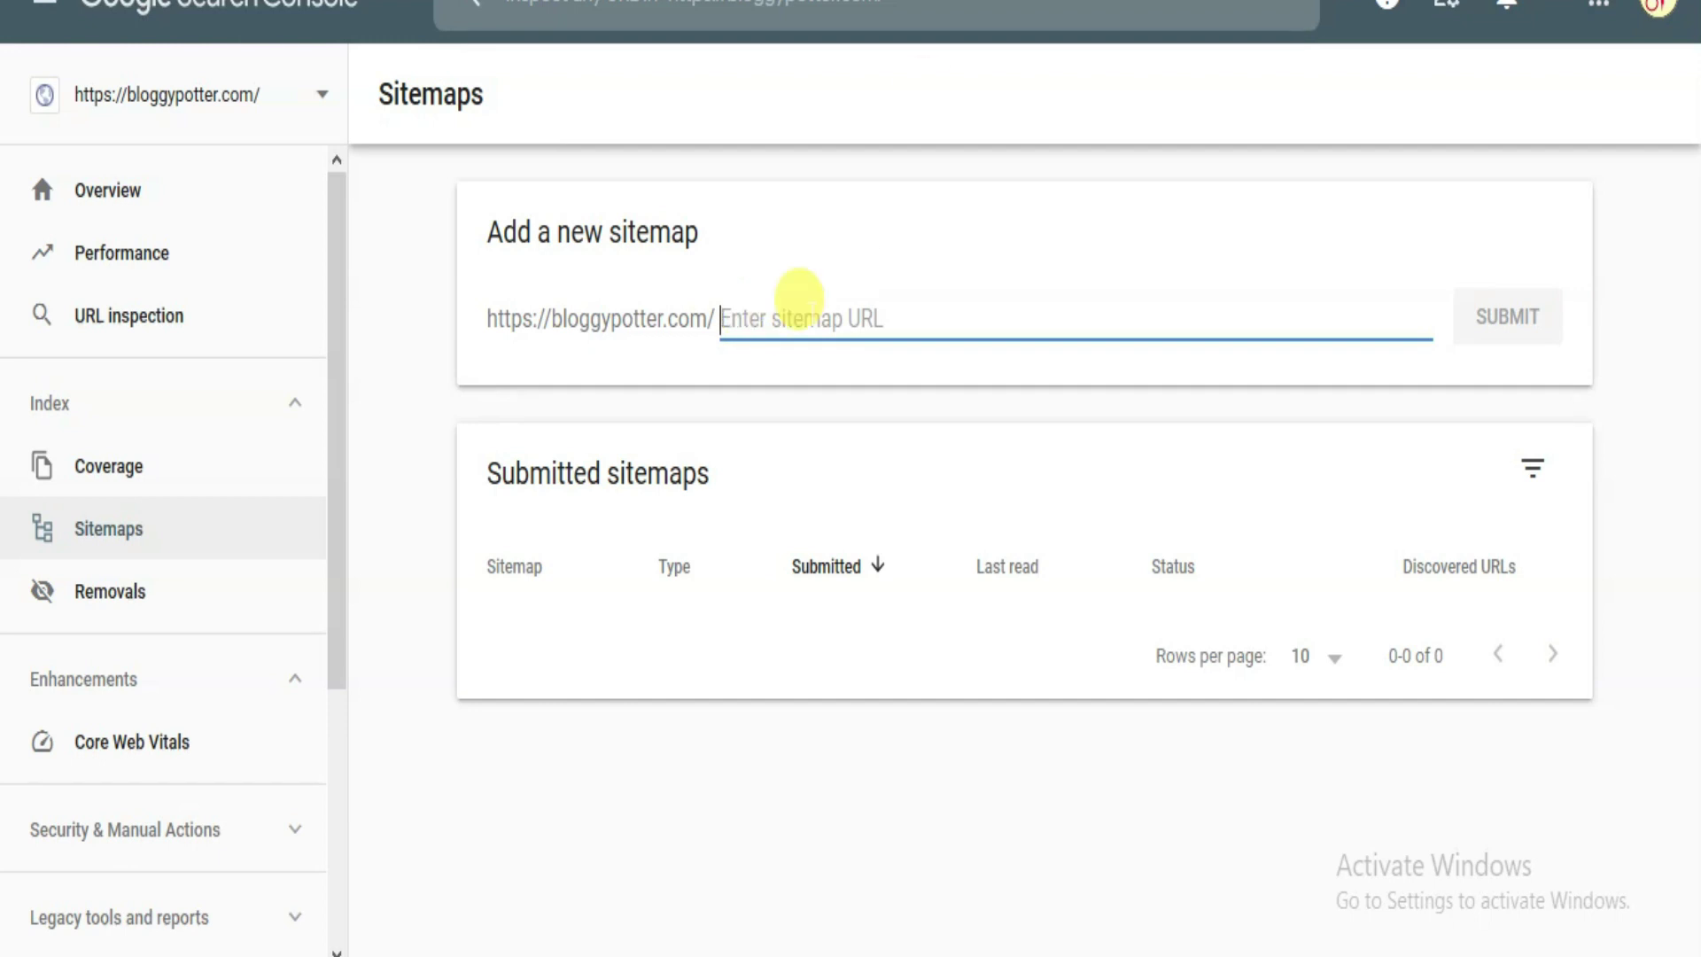
right_click(802, 310)
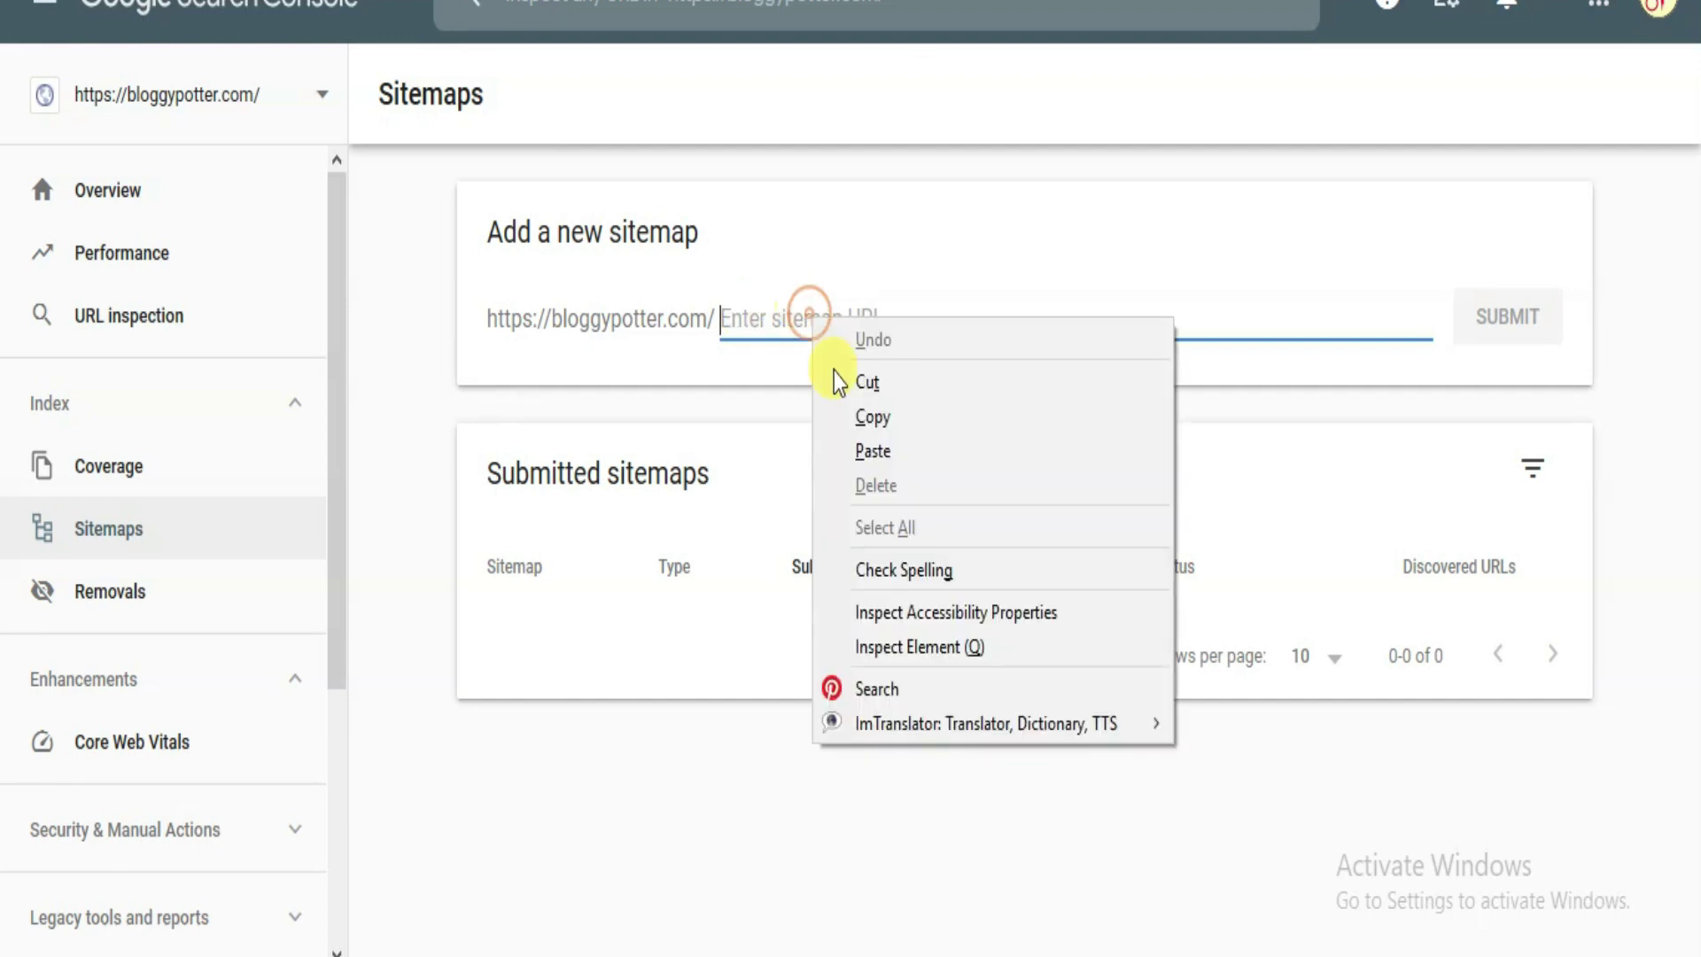
left_click(854, 452)
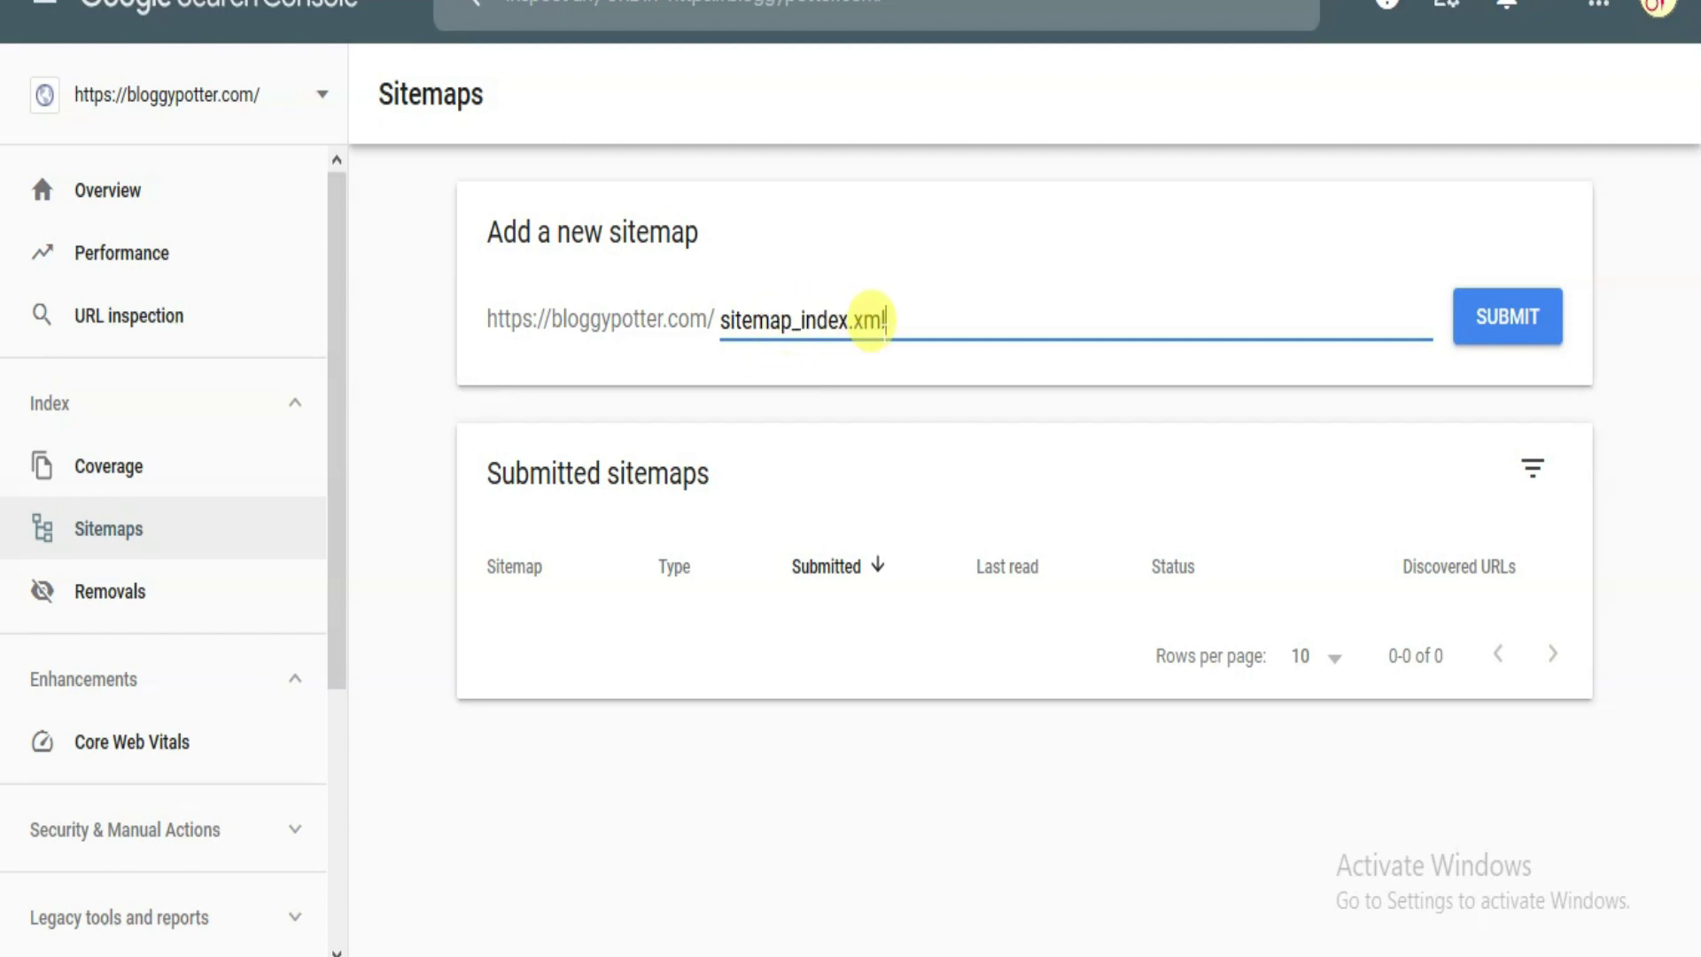
left_click_drag(921, 319, 683, 236)
left_click(944, 304)
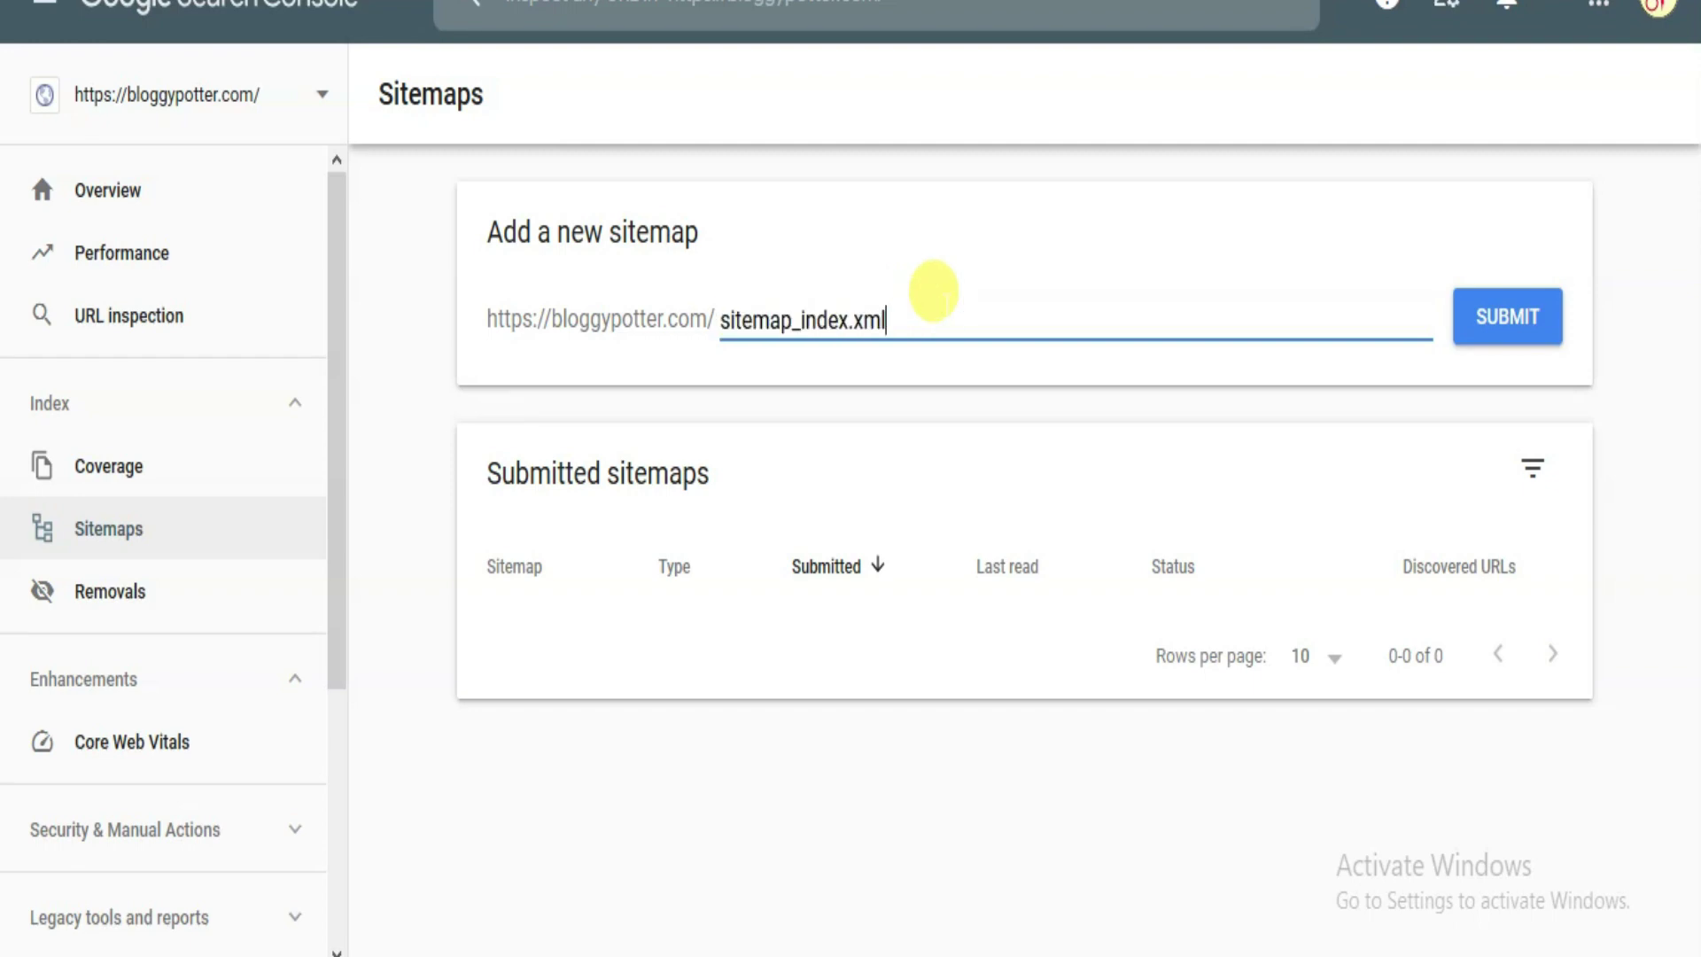
left_click_drag(934, 292, 717, 310)
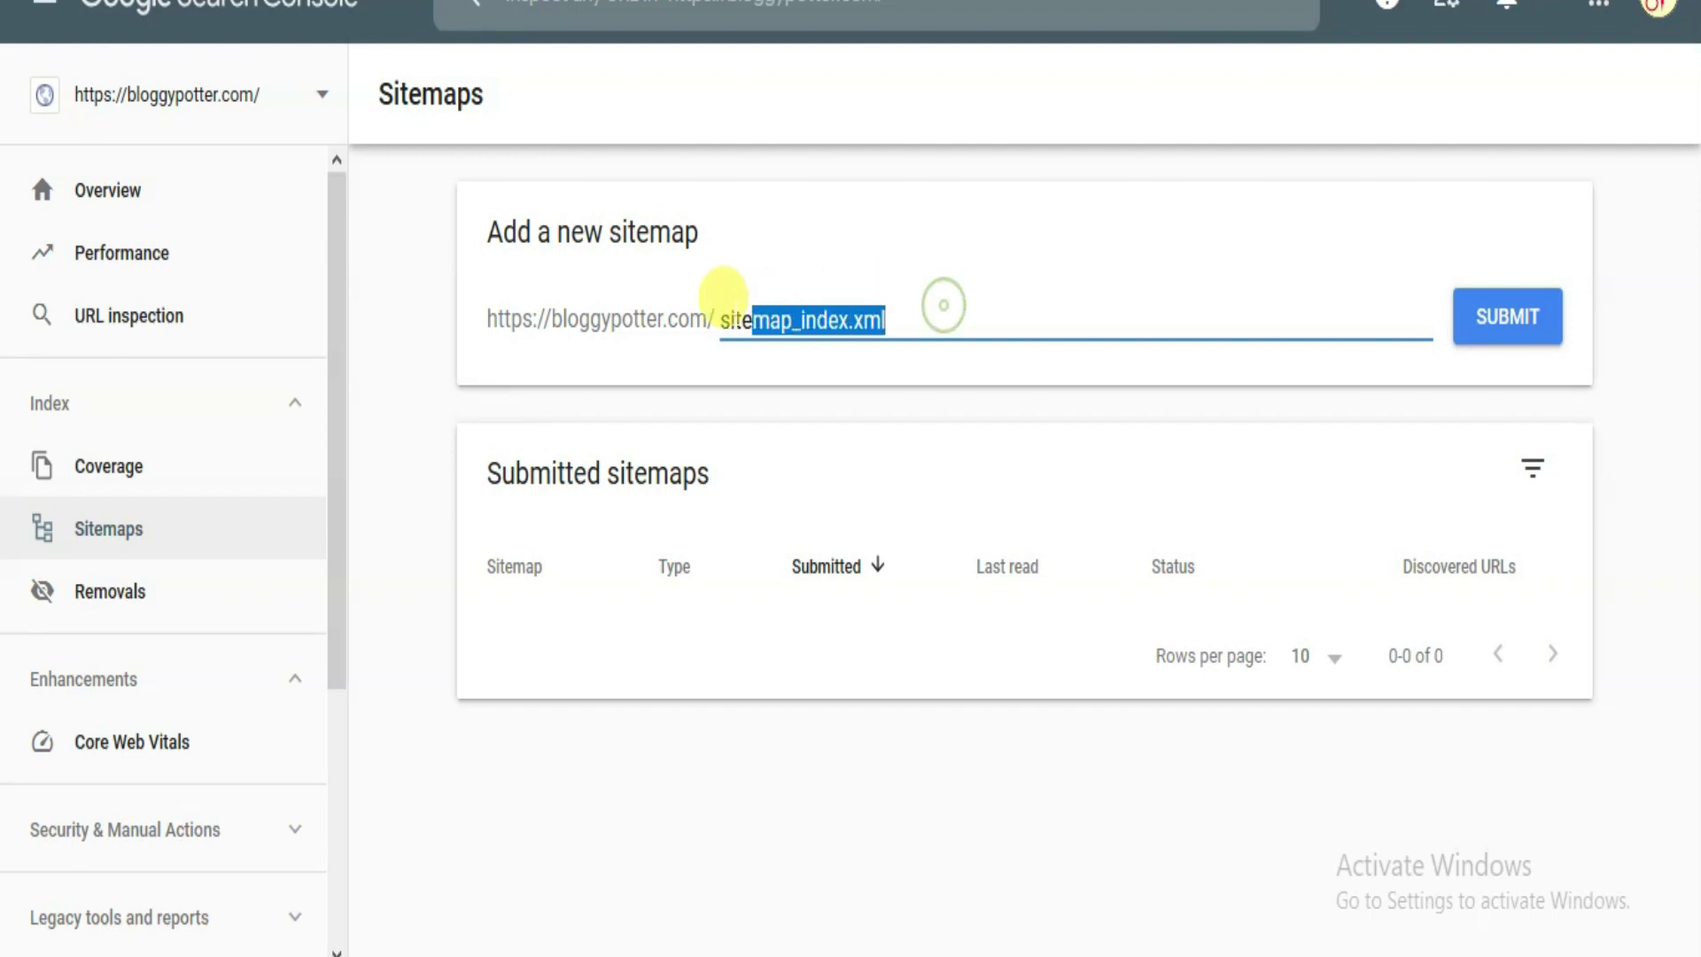
left_click(964, 353)
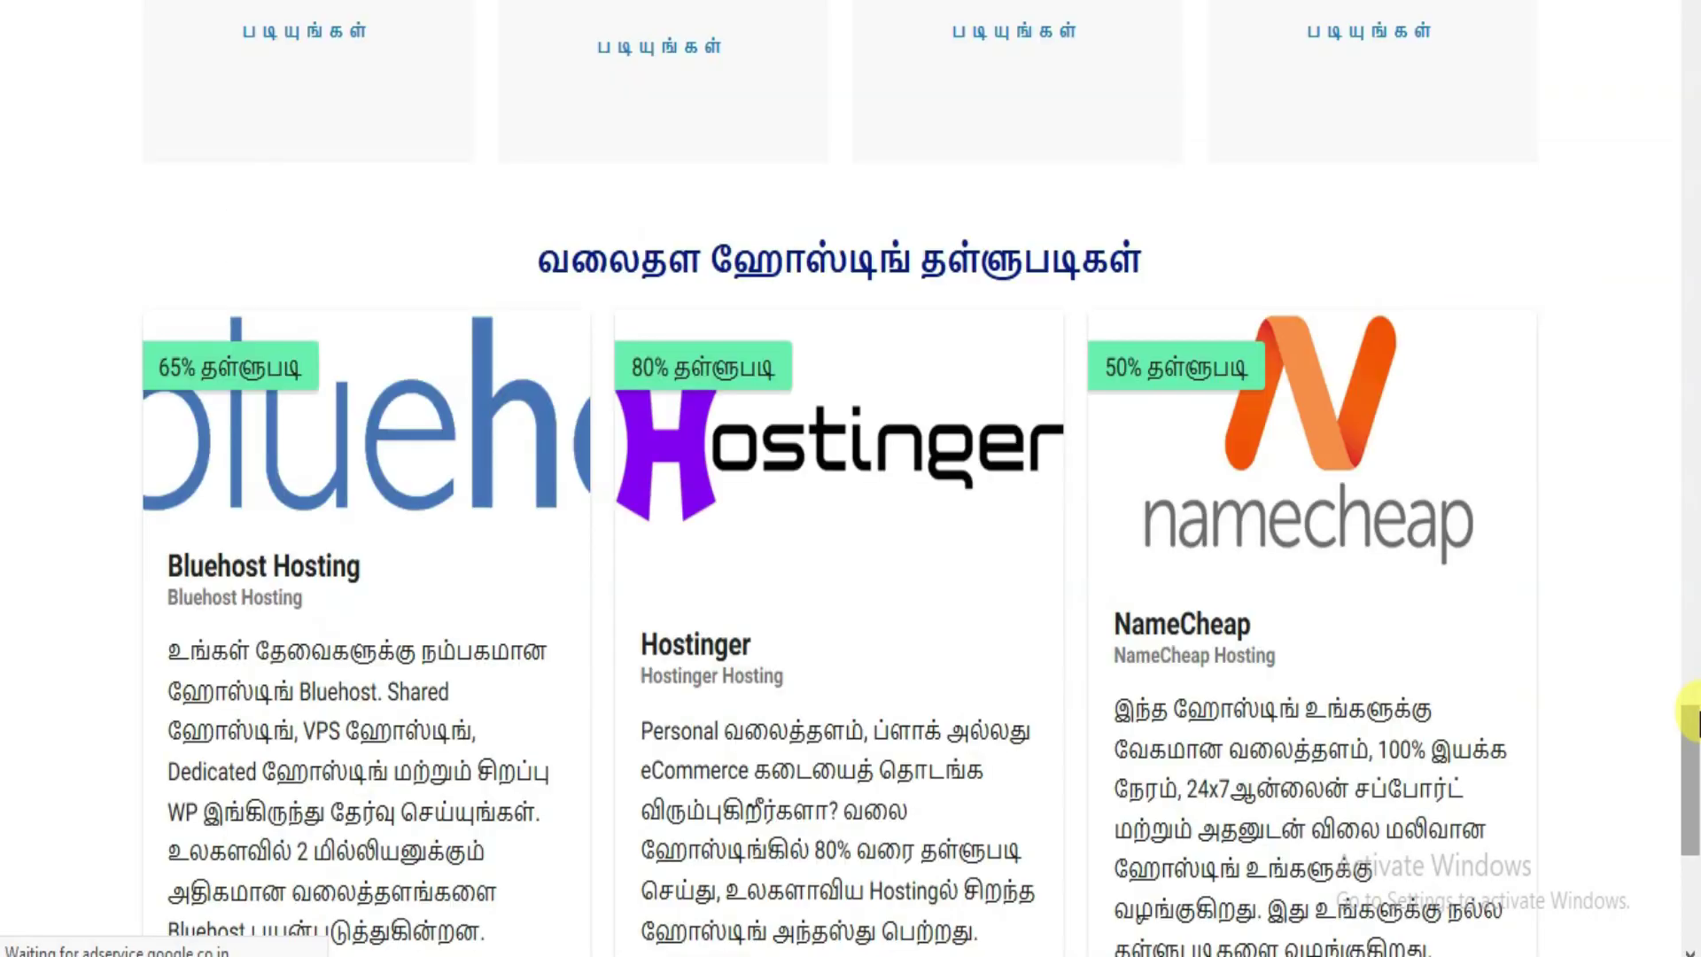
Switch to the suzeela.com site and view its XML sitemap index as an example.
scroll(538, 793, "down", 5)
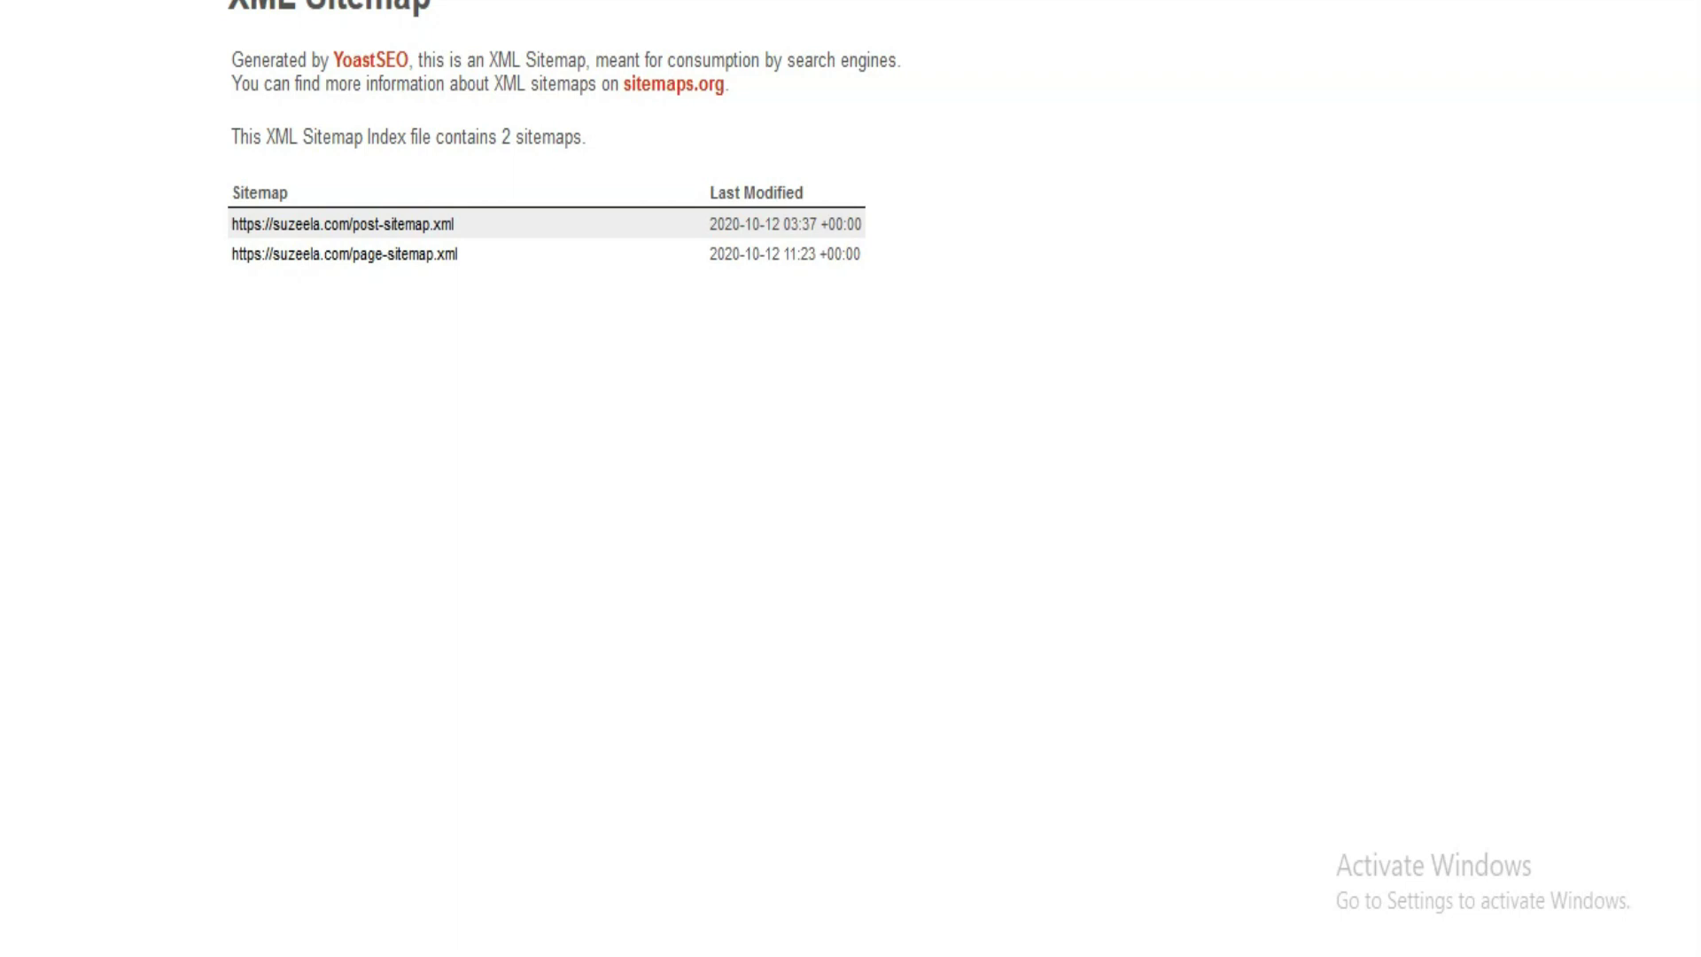
key("ctrl+l")
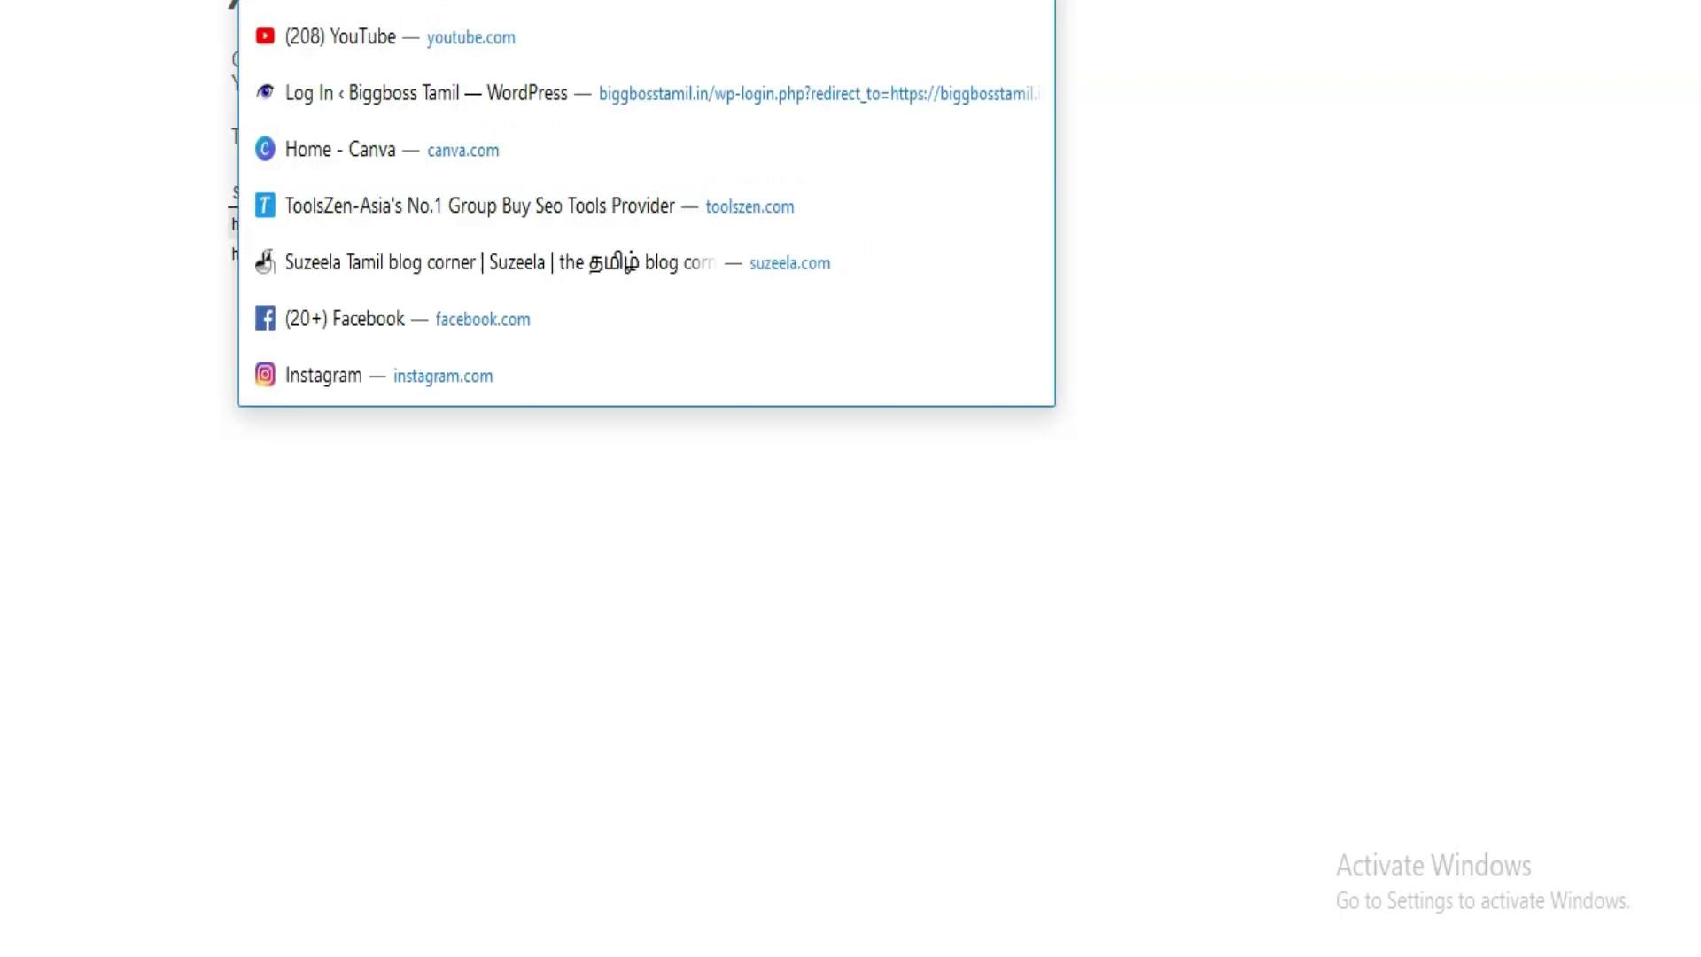
right_click(585, 2)
left_click(653, 15)
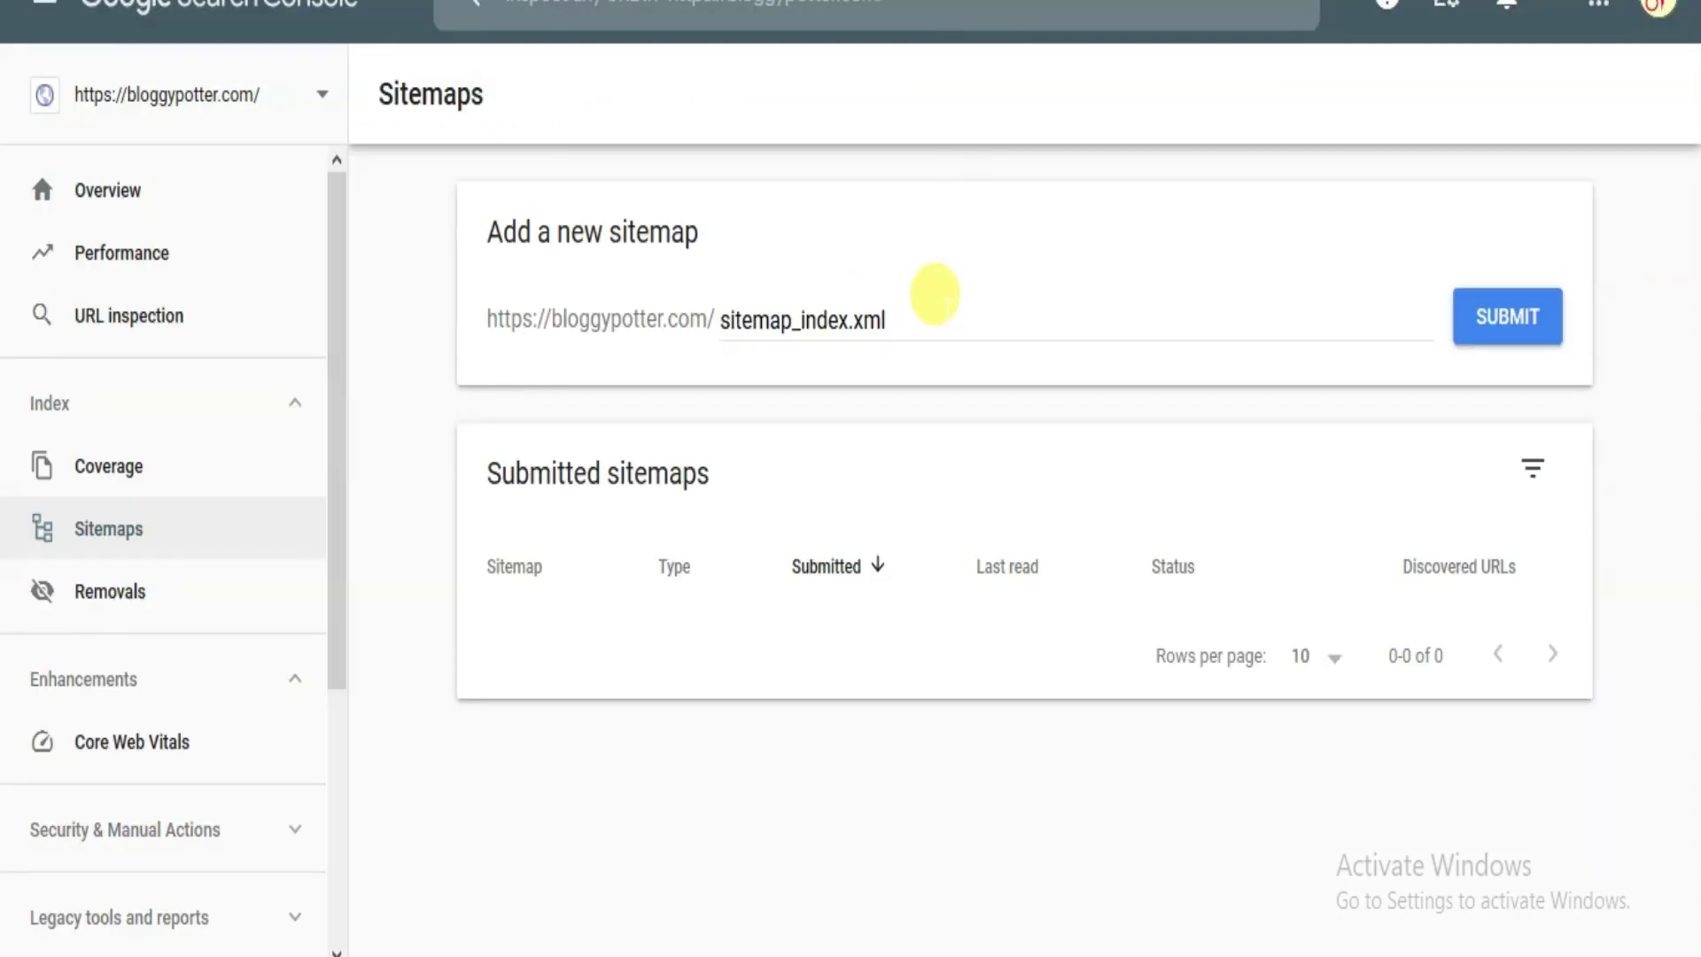
Return to the Sitemaps page in Search Console and replace the new sitemap's path with a fresh paste of sitemap_index.xml.
triple_click(934, 293)
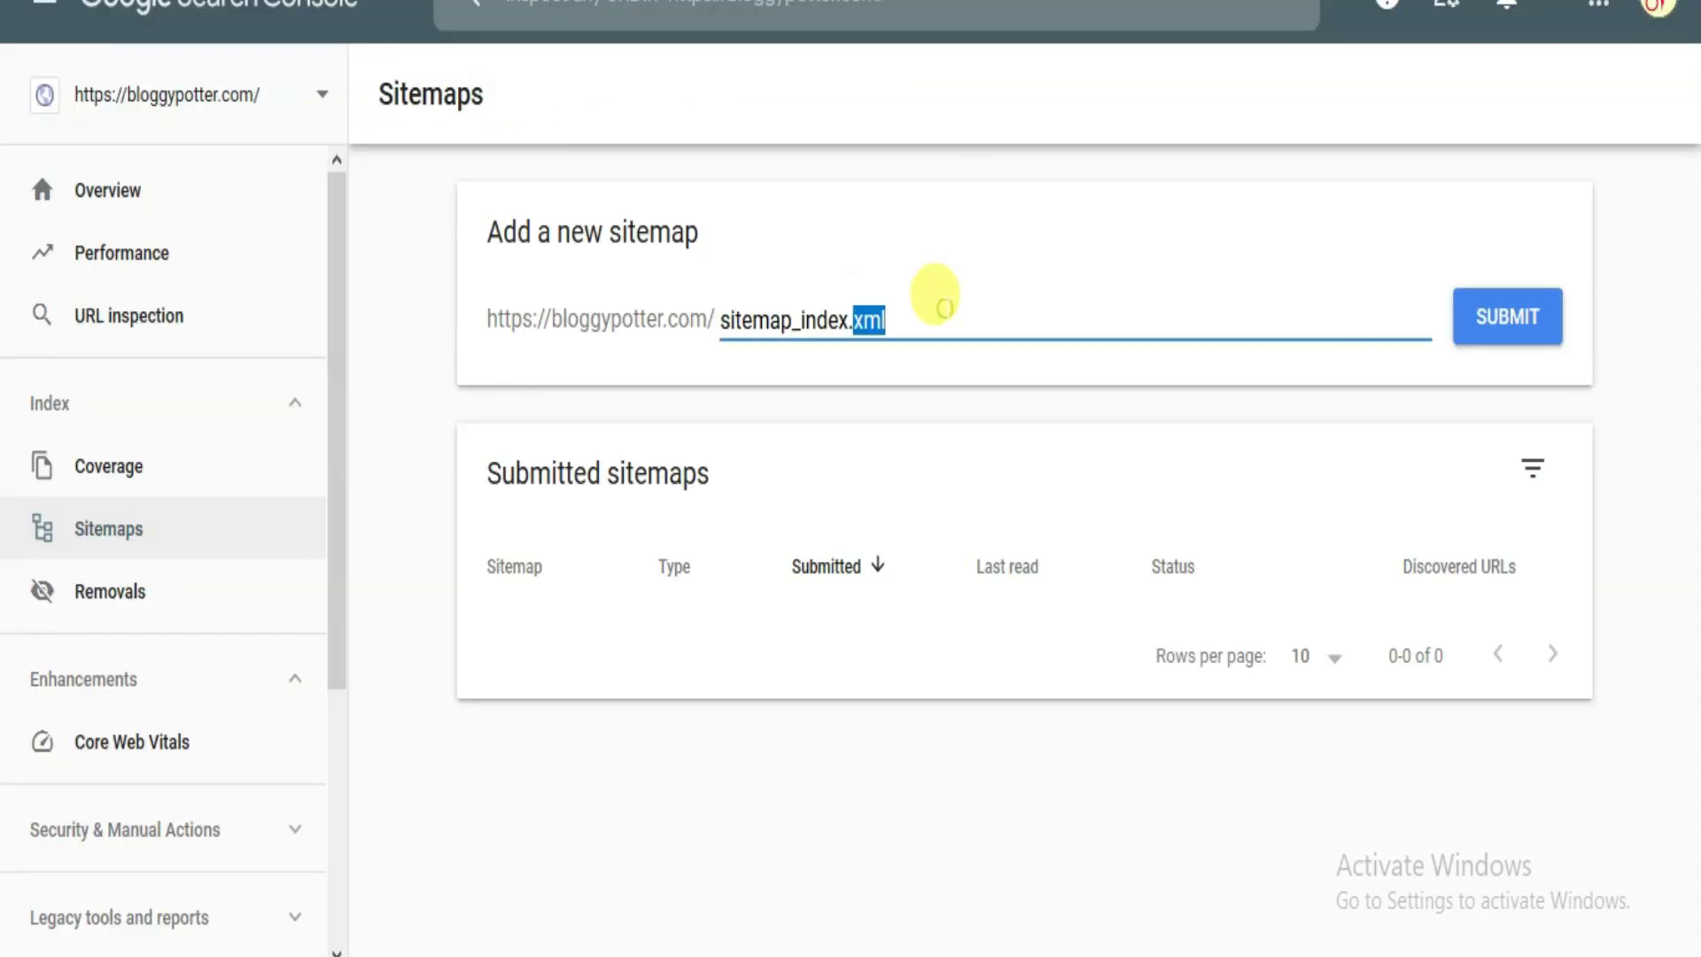
double_click(934, 294)
triple_click(934, 293)
key("ctrl+c")
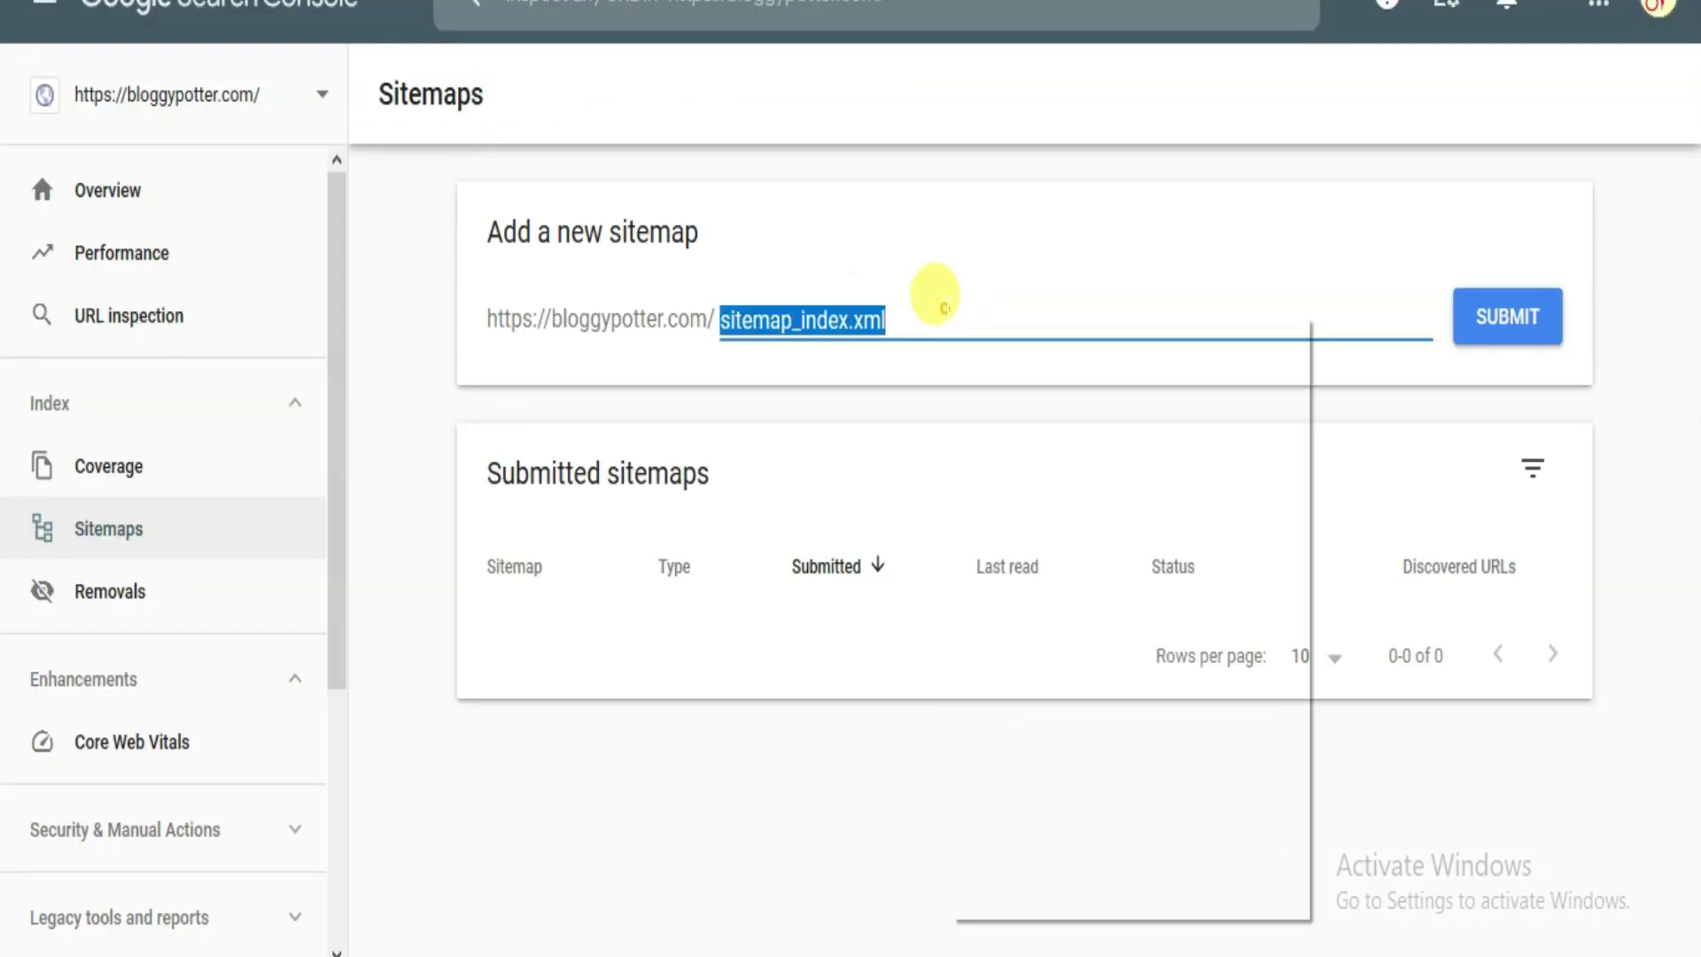
right_click(946, 310)
left_click(1011, 448)
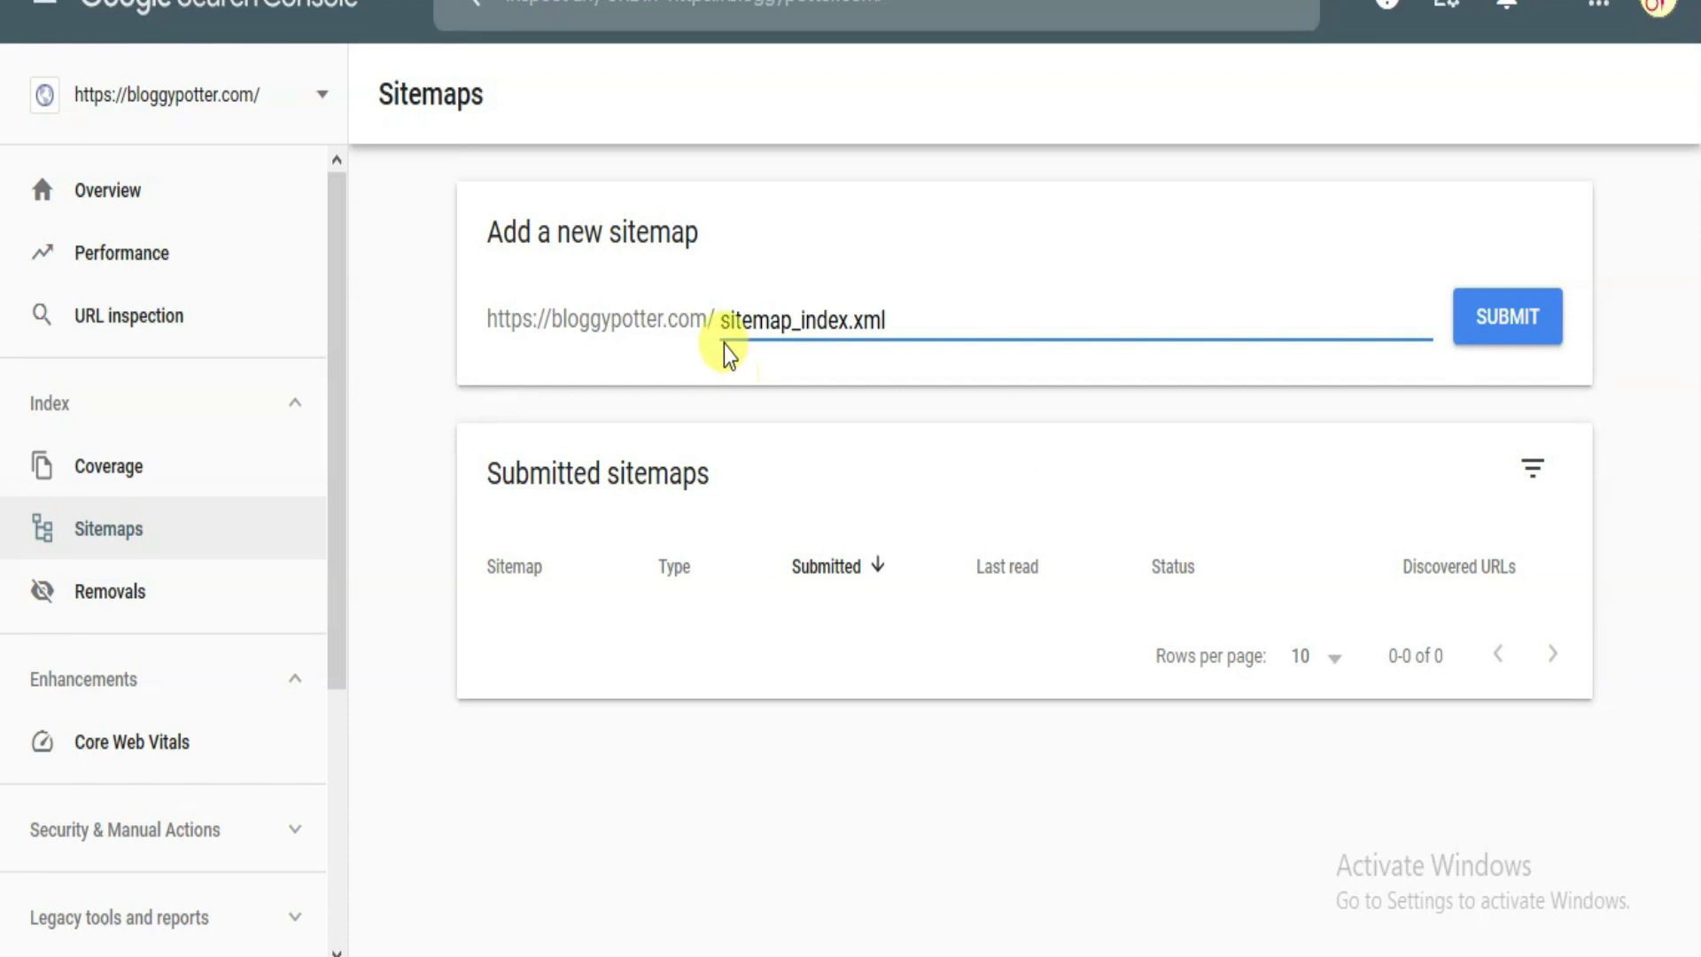
left_click_drag(713, 318, 471, 319)
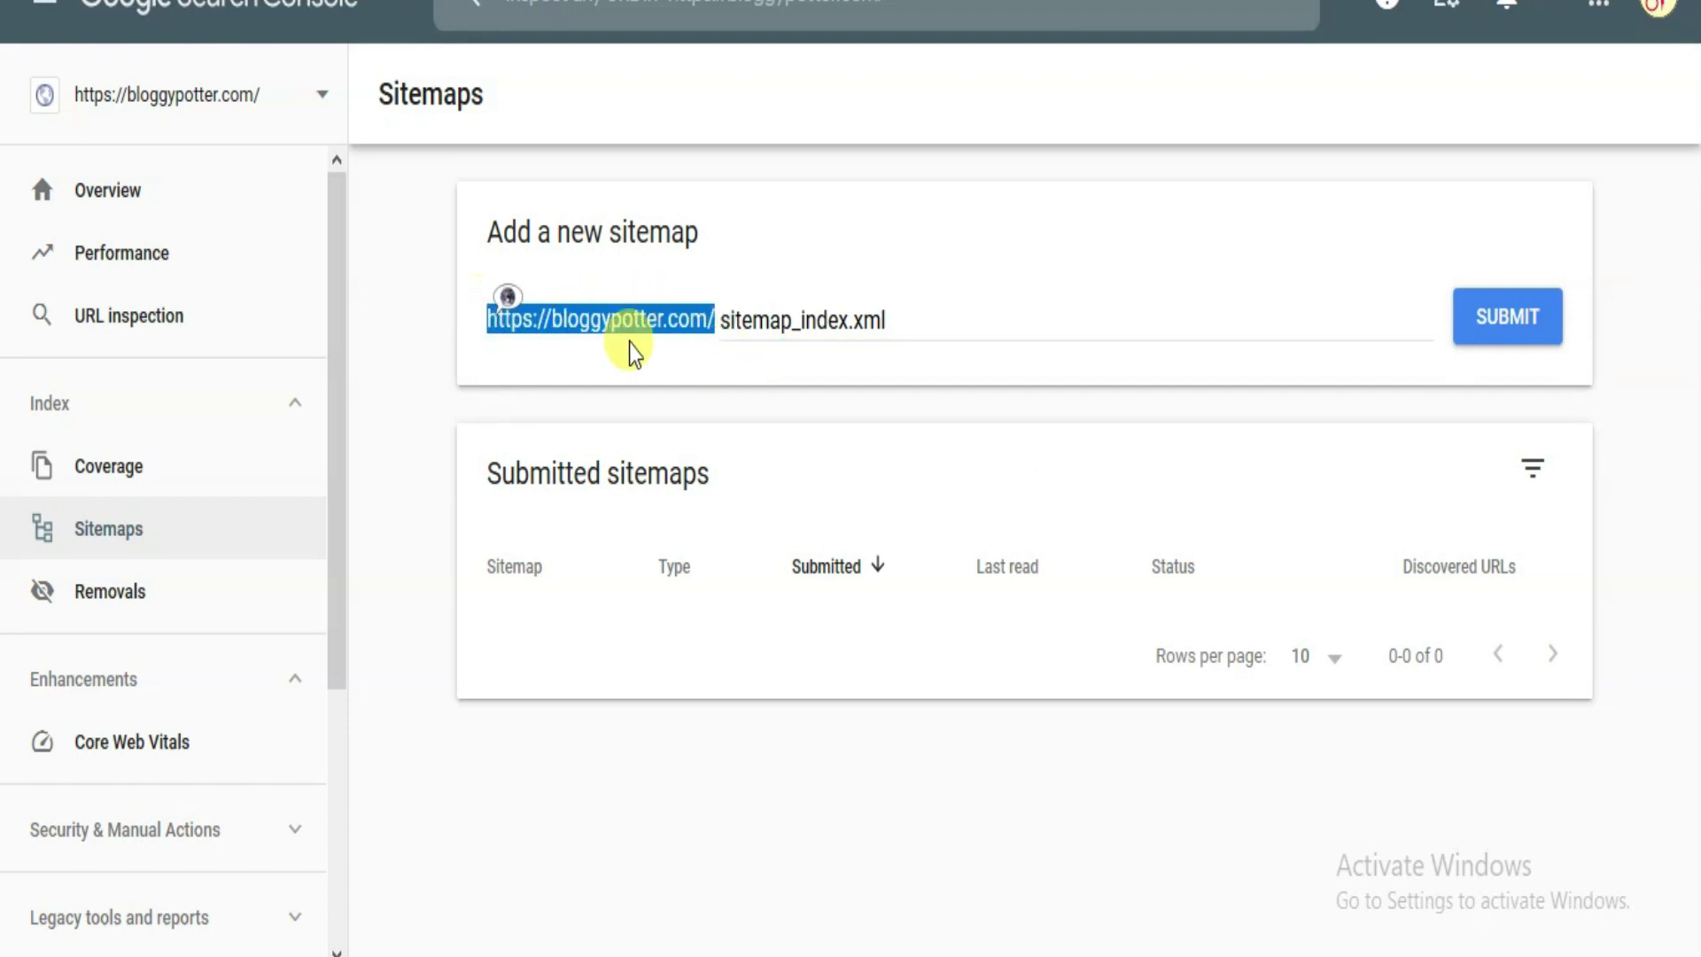
left_click(636, 318)
left_click(1538, 324)
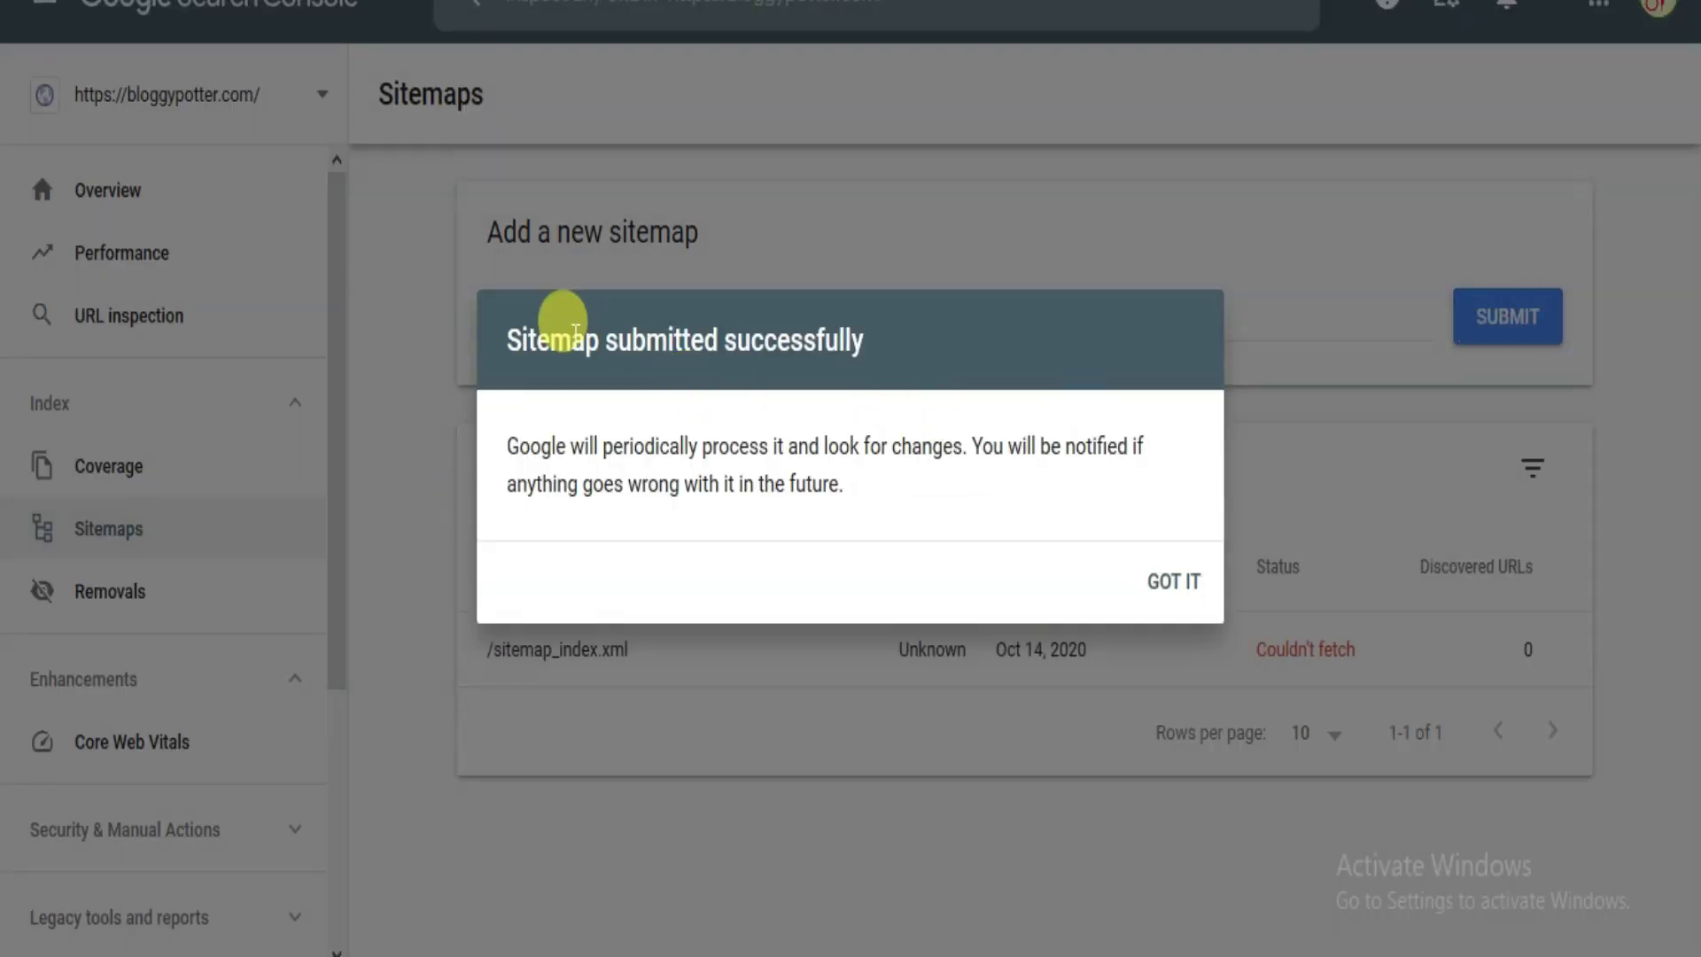
left_click_drag(631, 330, 866, 341)
left_click(1169, 580)
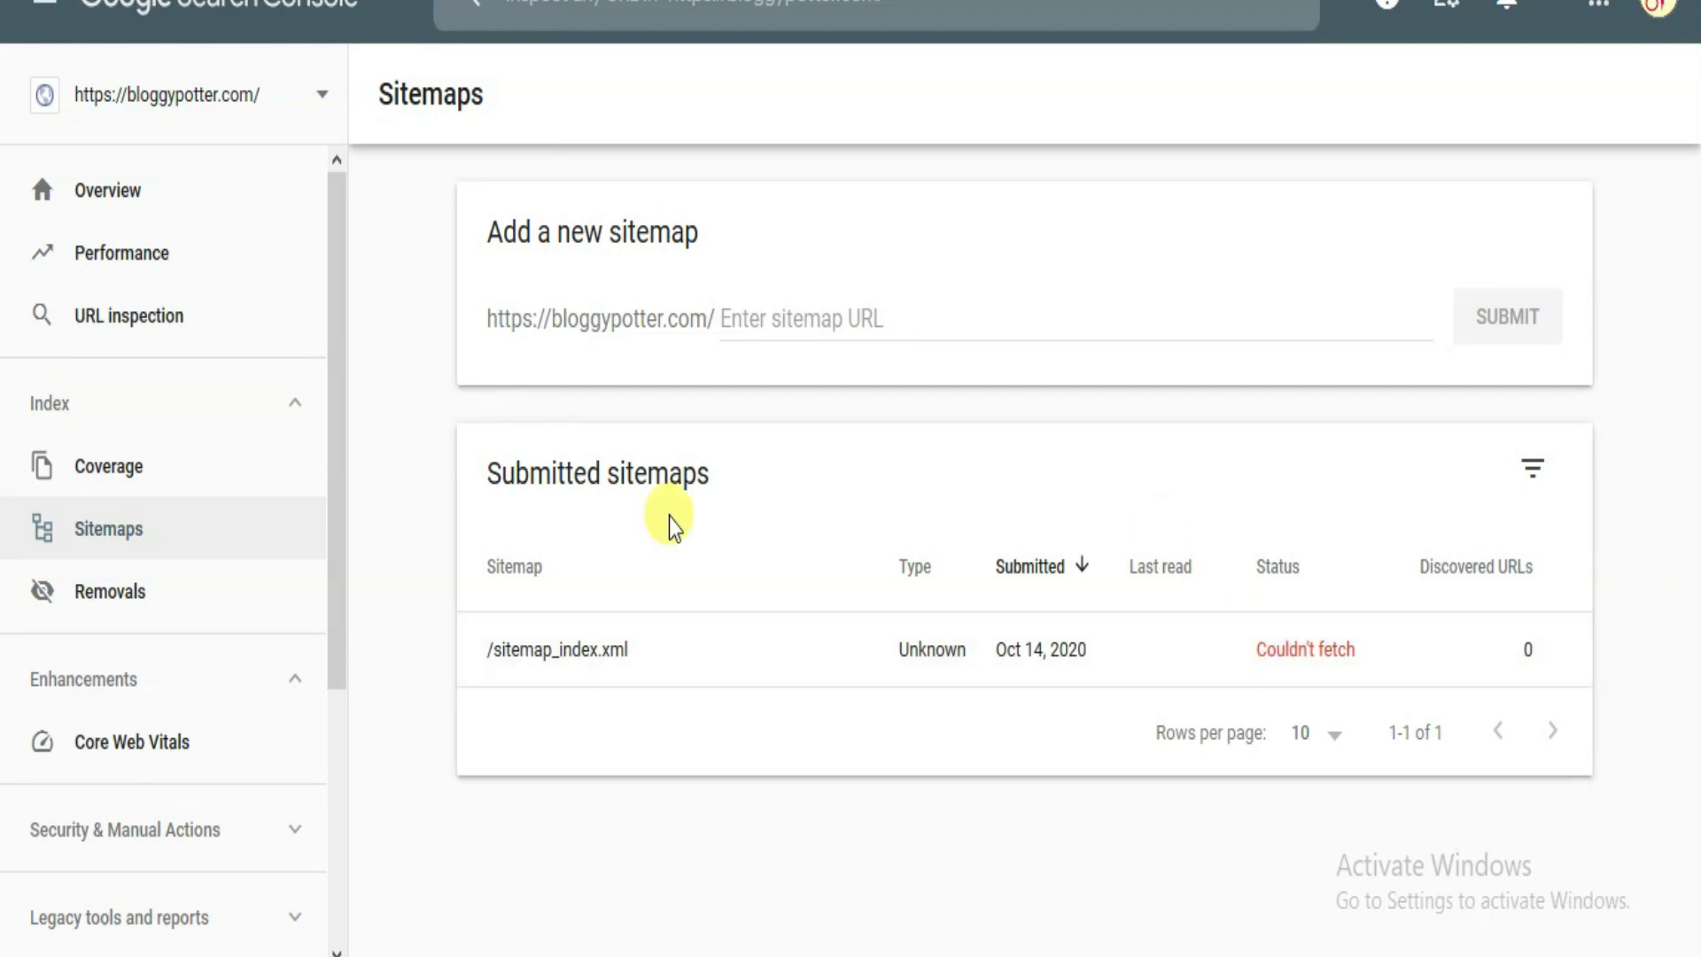
Open the Performance report of the property and dismiss its notice.
left_click(158, 247)
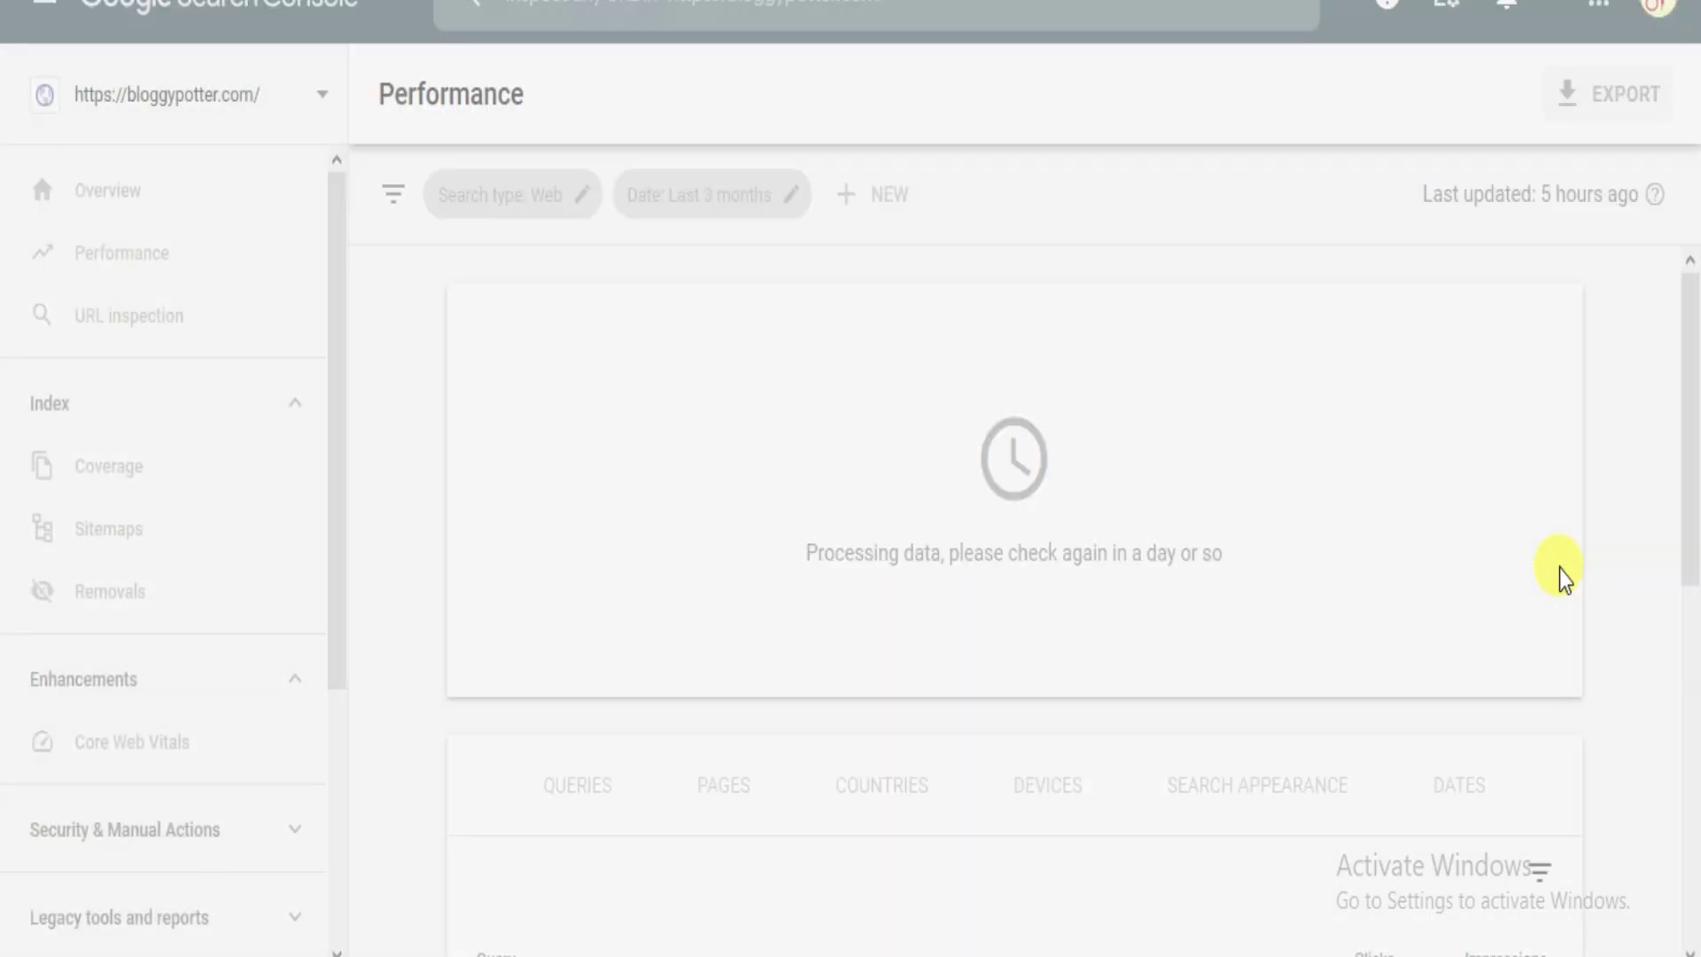
mouse_move(1687, 361)
left_mouse_down()
mouse_move(1696, 656)
mouse_move(1696, 359)
left_mouse_up()
left_click(1550, 856)
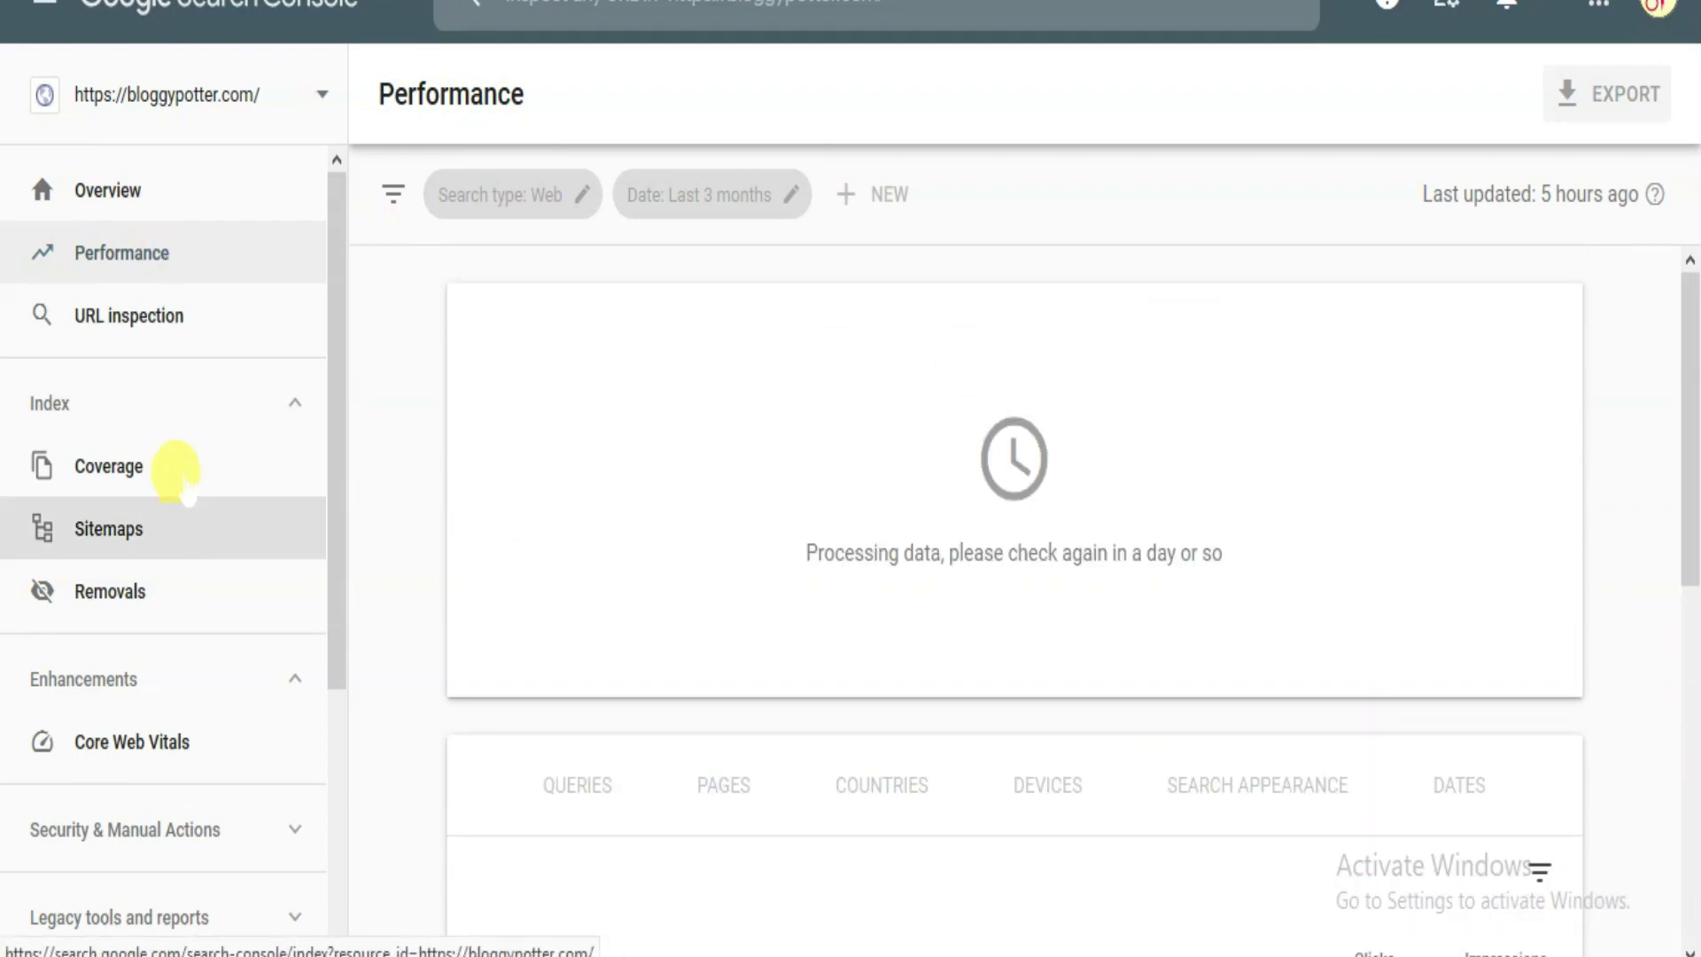
View the URL inspection search and close it, and look through the Performance report's query table and the remaining report sections.
left_click(170, 329)
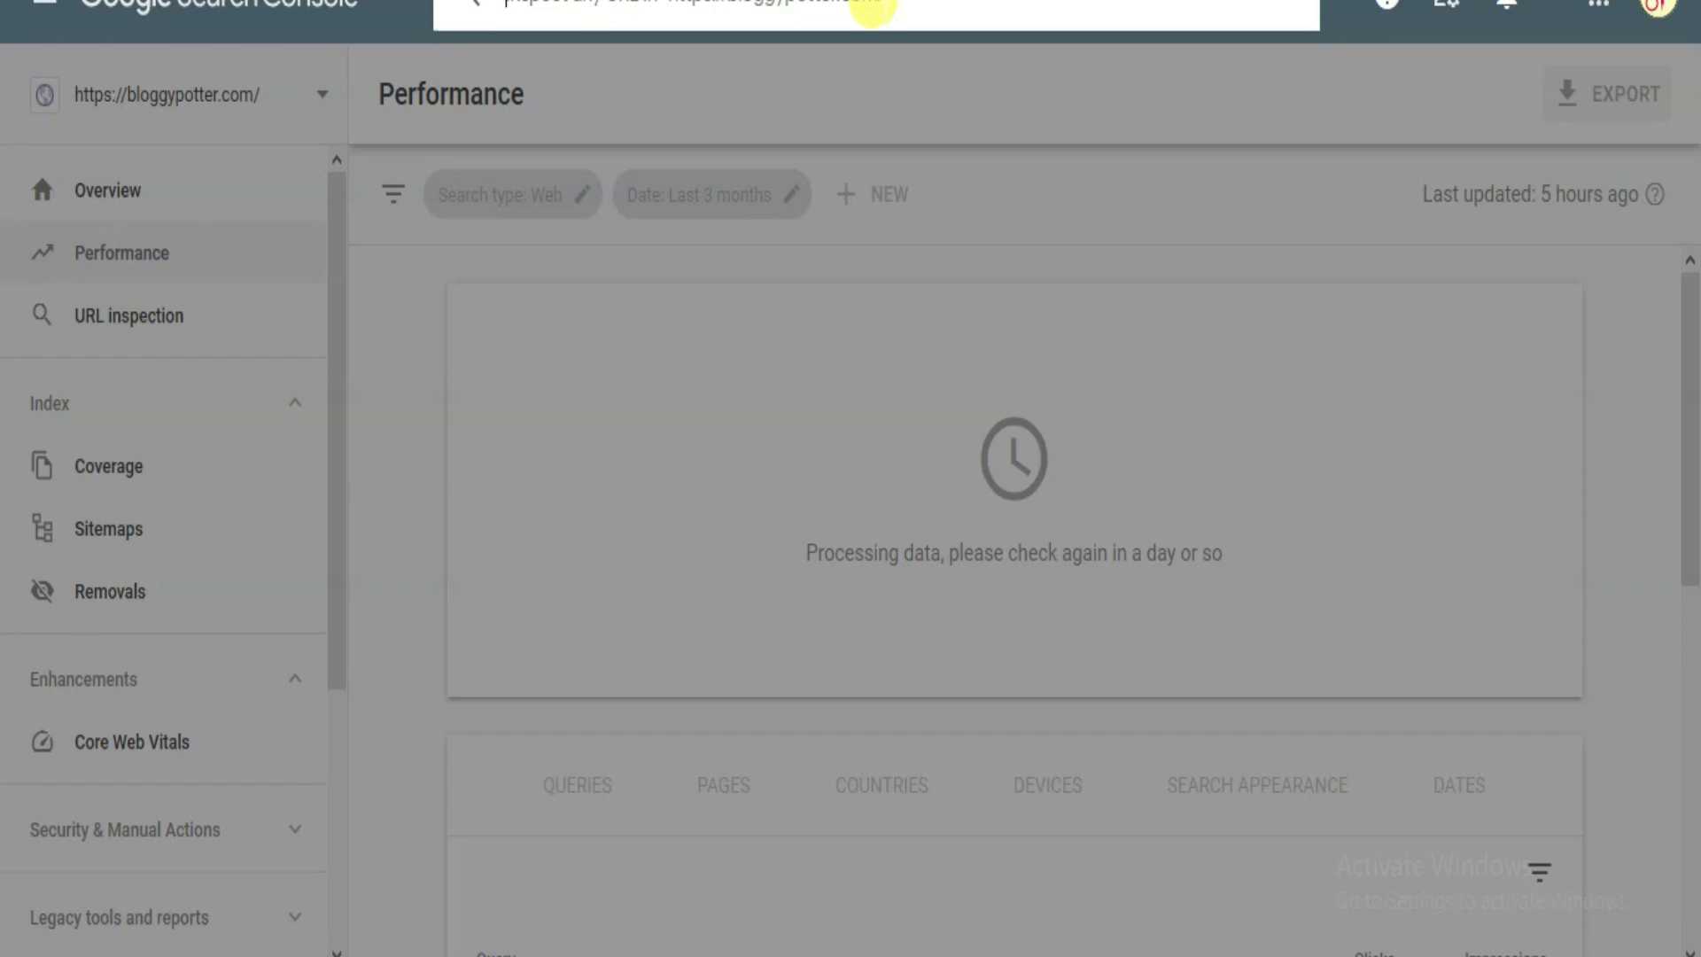
left_click(850, 384)
left_click_drag(1690, 442, 1694, 682)
scroll(293, 708, "down", 3)
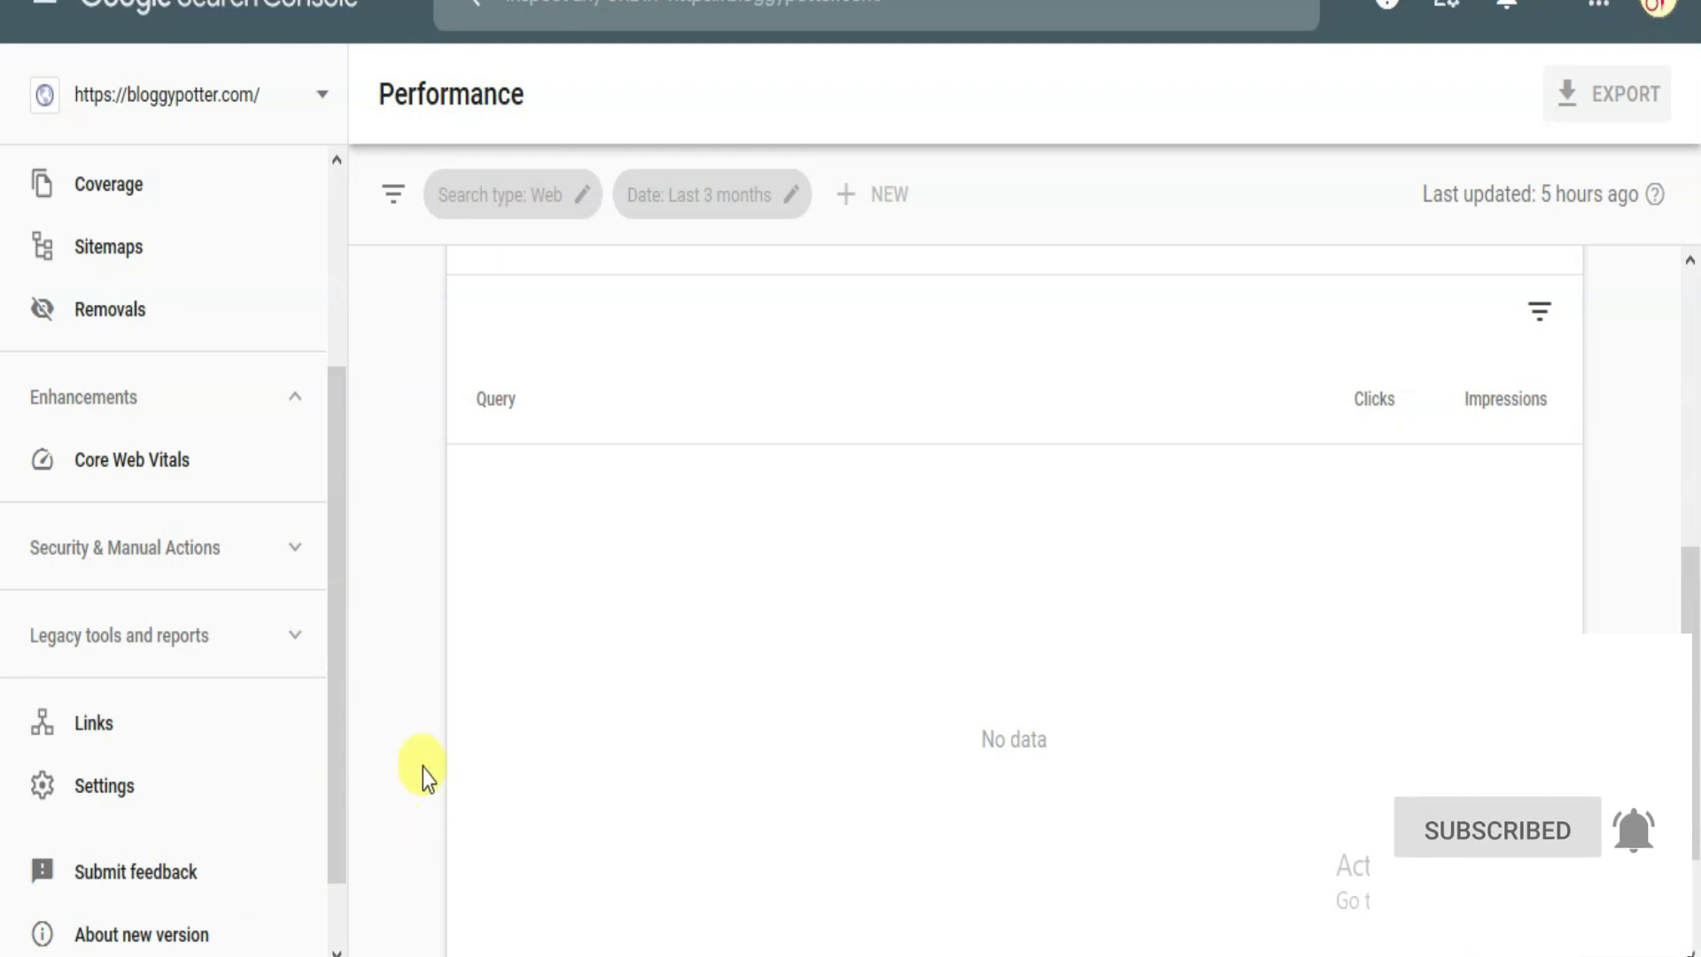
left_click_drag(344, 708, 349, 294)
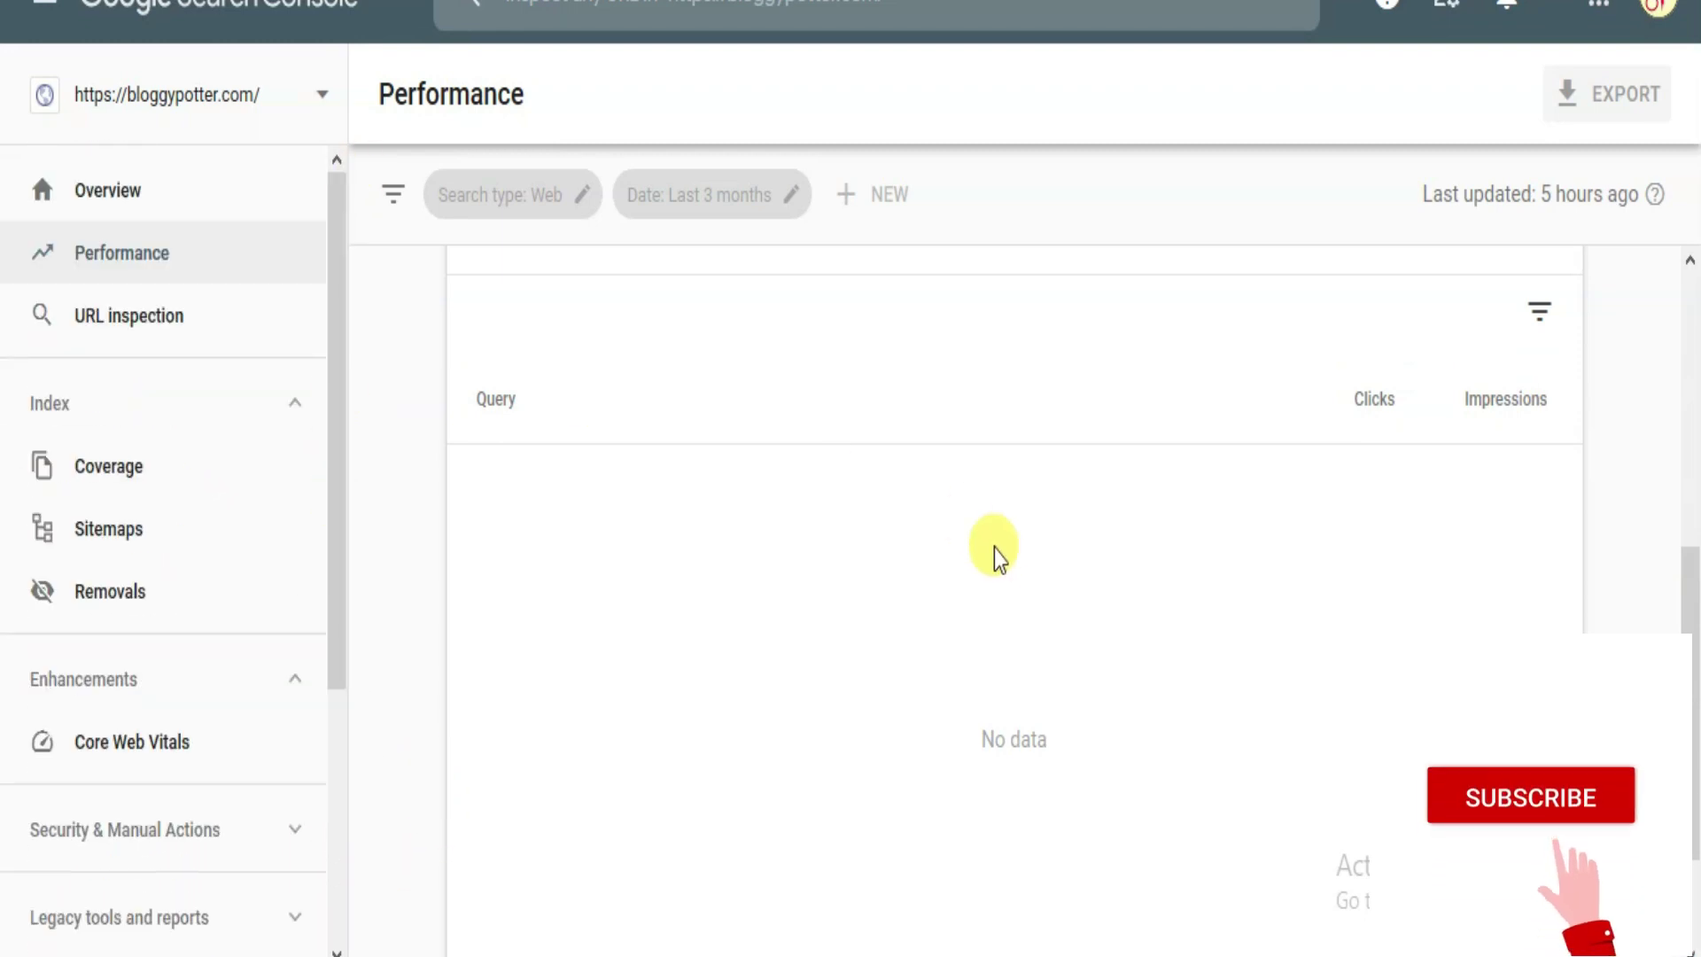